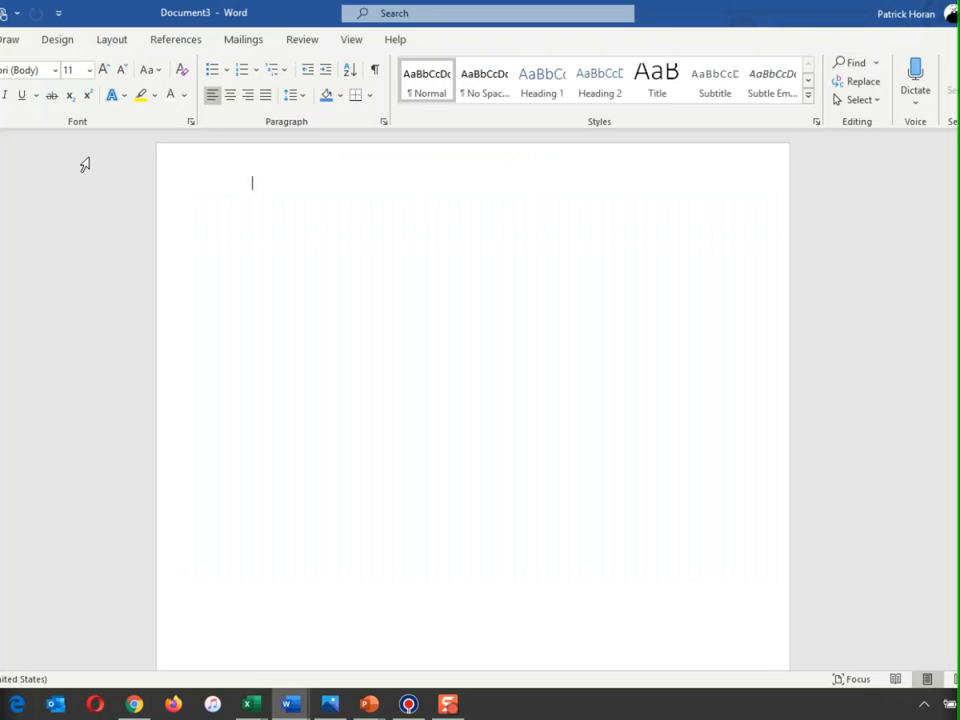
- Handwrite the headings "Human" and "Physical" across the page and draw a long vertical divider between them
{"action": "left_click_drag", "start_coordinate": [270, 161], "coordinate": [267, 187]}
{"action": "left_click_drag", "start_coordinate": [279, 162], "coordinate": [277, 185]}
{"action": "left_click_drag", "start_coordinate": [267, 176], "coordinate": [351, 183]}
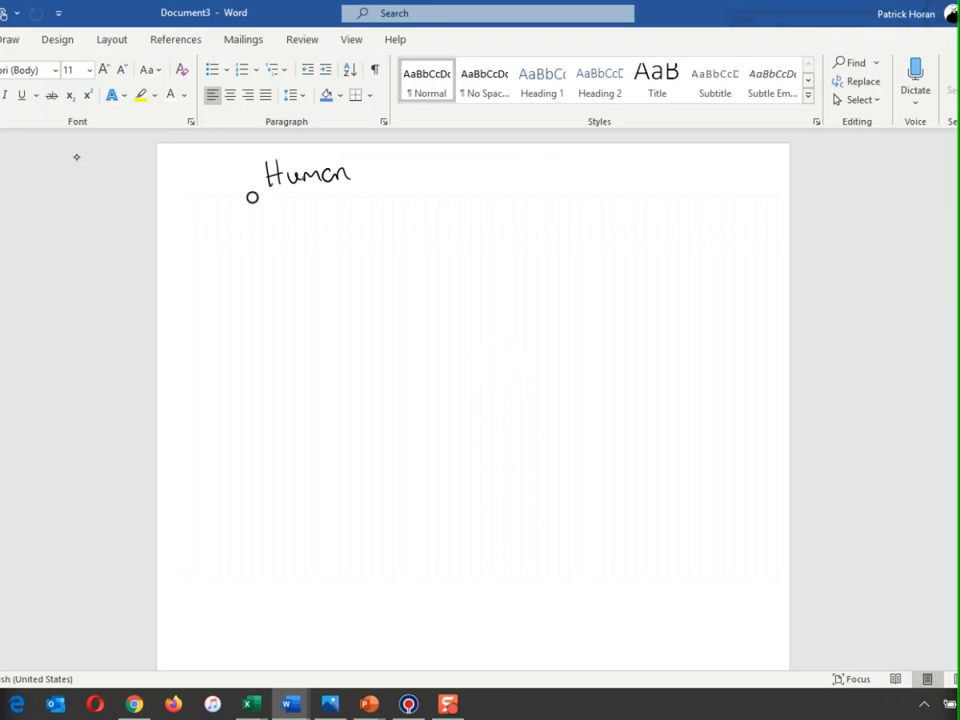
{"action": "mouse_move", "coordinate": [567, 152]}
{"action": "left_mouse_down"}
{"action": "mouse_move", "coordinate": [566, 182]}
{"action": "mouse_move", "coordinate": [568, 171]}
{"action": "mouse_move", "coordinate": [592, 178]}
{"action": "left_mouse_up"}
{"action": "left_click_drag", "start_coordinate": [595, 166], "coordinate": [603, 197]}
{"action": "mouse_move", "coordinate": [619, 166]}
{"action": "left_mouse_down"}
{"action": "mouse_move", "coordinate": [611, 178]}
{"action": "mouse_move", "coordinate": [624, 177]}
{"action": "left_mouse_up"}
{"action": "mouse_move", "coordinate": [638, 165]}
{"action": "left_mouse_down"}
{"action": "mouse_move", "coordinate": [631, 176]}
{"action": "mouse_move", "coordinate": [656, 176]}
{"action": "left_mouse_up"}
{"action": "left_click_drag", "start_coordinate": [661, 148], "coordinate": [665, 174]}
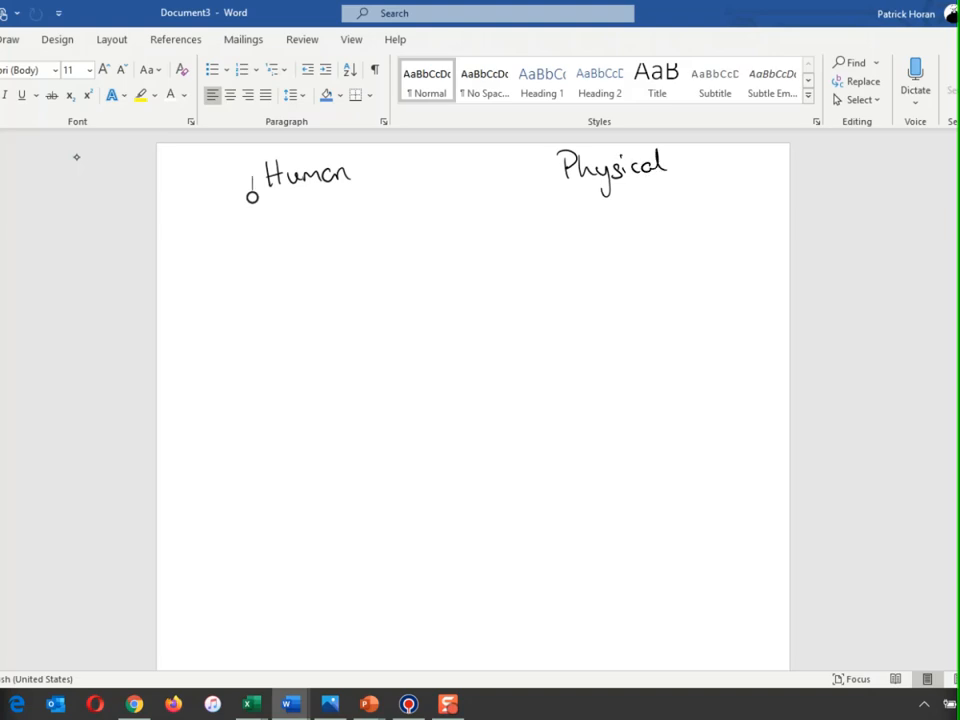
{"action": "mouse_move", "coordinate": [486, 155]}
{"action": "left_mouse_down"}
{"action": "mouse_move", "coordinate": [497, 168]}
{"action": "mouse_move", "coordinate": [477, 593]}
{"action": "mouse_move", "coordinate": [487, 655]}
{"action": "left_mouse_up"}
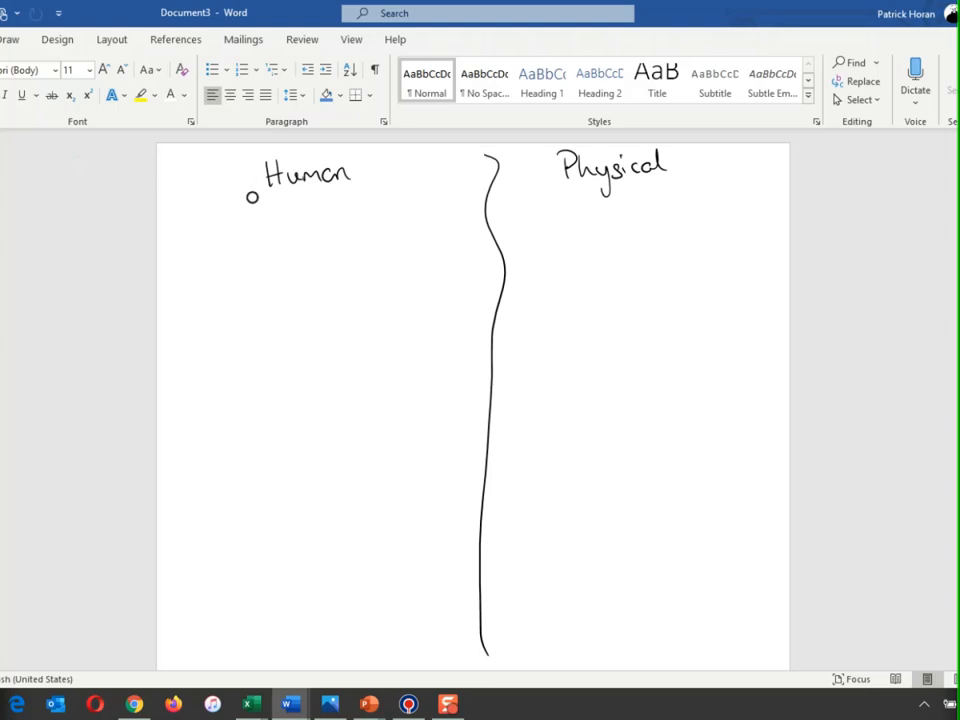
- Handwrite the four team members' first names in a list under the Human heading
{"action": "mouse_move", "coordinate": [251, 176]}
{"action": "left_mouse_down"}
{"action": "mouse_move", "coordinate": [251, 192]}
{"action": "mouse_move", "coordinate": [273, 212]}
{"action": "mouse_move", "coordinate": [249, 237]}
{"action": "mouse_move", "coordinate": [299, 236]}
{"action": "left_mouse_up"}
{"action": "left_click_drag", "start_coordinate": [249, 258], "coordinate": [250, 280]}
{"action": "mouse_move", "coordinate": [248, 261]}
{"action": "left_mouse_down"}
{"action": "mouse_move", "coordinate": [251, 272]}
{"action": "mouse_move", "coordinate": [290, 278]}
{"action": "left_mouse_up"}
{"action": "left_click_drag", "start_coordinate": [296, 252], "coordinate": [298, 278]}
{"action": "mouse_move", "coordinate": [252, 314]}
{"action": "left_mouse_down"}
{"action": "mouse_move", "coordinate": [262, 300]}
{"action": "mouse_move", "coordinate": [296, 300]}
{"action": "mouse_move", "coordinate": [306, 342]}
{"action": "mouse_move", "coordinate": [278, 364]}
{"action": "mouse_move", "coordinate": [318, 362]}
{"action": "left_mouse_up"}
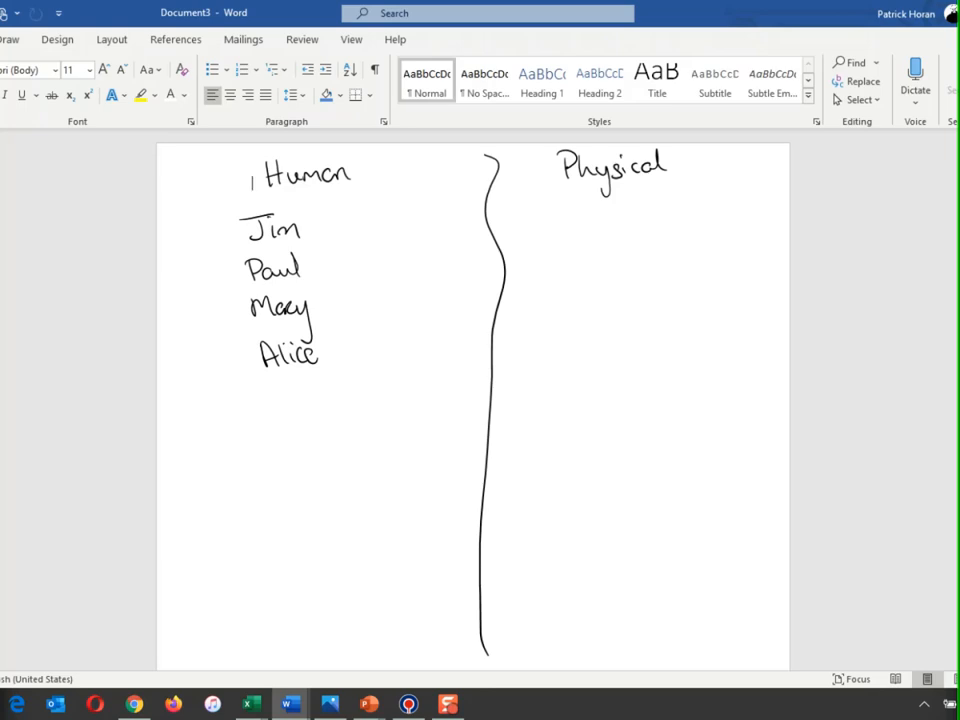
- Handwrite "Computer", "Ms Office" and "Project 365" as the first entries under the Physical heading
{"action": "mouse_move", "coordinate": [557, 204]}
{"action": "left_mouse_down"}
{"action": "mouse_move", "coordinate": [556, 222]}
{"action": "mouse_move", "coordinate": [567, 212]}
{"action": "mouse_move", "coordinate": [625, 215]}
{"action": "left_mouse_up"}
{"action": "mouse_move", "coordinate": [629, 200]}
{"action": "left_mouse_down"}
{"action": "mouse_move", "coordinate": [630, 216]}
{"action": "mouse_move", "coordinate": [638, 204]}
{"action": "left_mouse_up"}
{"action": "left_click_drag", "start_coordinate": [638, 212], "coordinate": [658, 207]}
{"action": "left_click_drag", "start_coordinate": [253, 177], "coordinate": [252, 189]}
{"action": "mouse_move", "coordinate": [543, 244]}
{"action": "left_mouse_down"}
{"action": "mouse_move", "coordinate": [543, 260]}
{"action": "mouse_move", "coordinate": [610, 258]}
{"action": "mouse_move", "coordinate": [626, 246]}
{"action": "mouse_move", "coordinate": [656, 252]}
{"action": "left_mouse_up"}
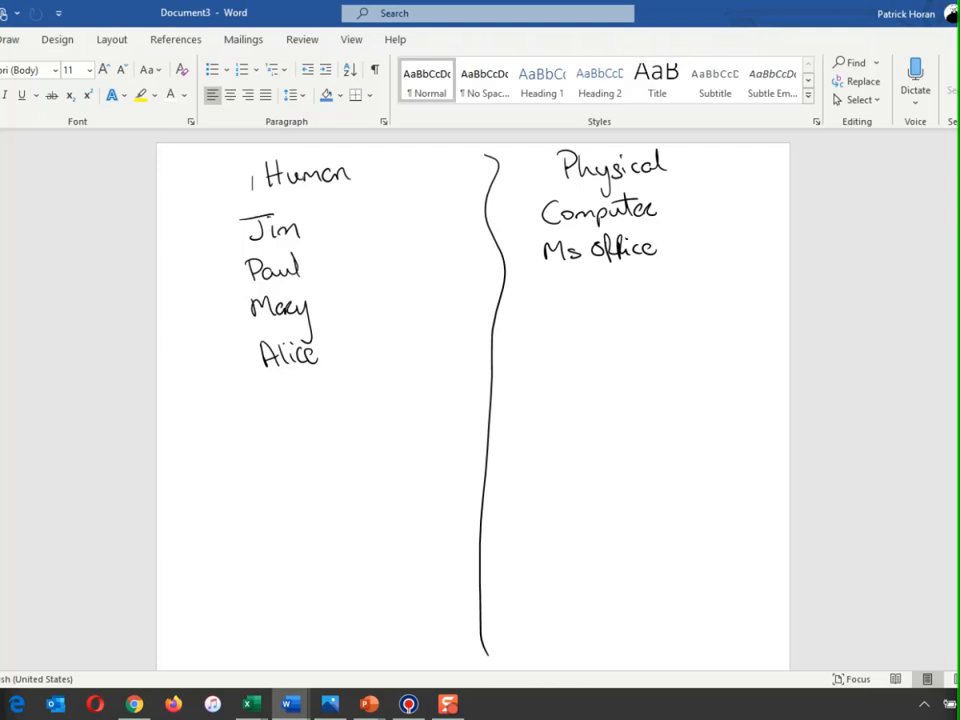
{"action": "mouse_move", "coordinate": [546, 283]}
{"action": "left_mouse_down"}
{"action": "mouse_move", "coordinate": [547, 301]}
{"action": "mouse_move", "coordinate": [574, 298]}
{"action": "left_mouse_up"}
{"action": "mouse_move", "coordinate": [583, 285]}
{"action": "left_mouse_down"}
{"action": "mouse_move", "coordinate": [578, 312]}
{"action": "mouse_move", "coordinate": [604, 295]}
{"action": "left_mouse_up"}
{"action": "mouse_move", "coordinate": [613, 276]}
{"action": "left_mouse_down"}
{"action": "mouse_move", "coordinate": [614, 296]}
{"action": "mouse_move", "coordinate": [620, 284]}
{"action": "mouse_move", "coordinate": [664, 285]}
{"action": "mouse_move", "coordinate": [662, 293]}
{"action": "mouse_move", "coordinate": [680, 276]}
{"action": "left_mouse_up"}
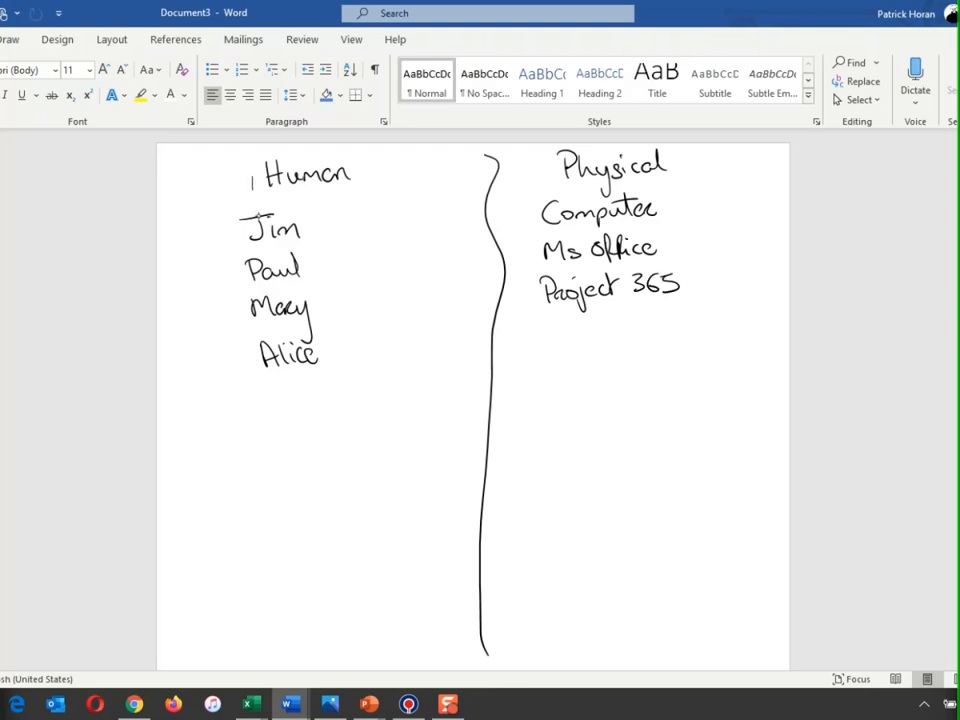
- Handwrite "Browser" and "Internet" below Project 365 in the Physical column
{"action": "left_click_drag", "start_coordinate": [543, 320], "coordinate": [543, 340]}
{"action": "mouse_move", "coordinate": [542, 321]}
{"action": "left_mouse_down"}
{"action": "mouse_move", "coordinate": [544, 339]}
{"action": "mouse_move", "coordinate": [599, 325]}
{"action": "left_mouse_up"}
{"action": "left_click_drag", "start_coordinate": [252, 177], "coordinate": [252, 187]}
{"action": "left_click_drag", "start_coordinate": [609, 326], "coordinate": [602, 338]}
{"action": "left_click_drag", "start_coordinate": [613, 334], "coordinate": [638, 325]}
{"action": "left_click_drag", "start_coordinate": [548, 354], "coordinate": [562, 353]}
{"action": "mouse_move", "coordinate": [555, 354]}
{"action": "left_mouse_down"}
{"action": "mouse_move", "coordinate": [555, 372]}
{"action": "mouse_move", "coordinate": [583, 371]}
{"action": "left_mouse_up"}
{"action": "mouse_move", "coordinate": [588, 354]}
{"action": "left_mouse_down"}
{"action": "mouse_move", "coordinate": [589, 371]}
{"action": "mouse_move", "coordinate": [598, 357]}
{"action": "left_mouse_up"}
{"action": "mouse_move", "coordinate": [598, 366]}
{"action": "left_mouse_down"}
{"action": "mouse_move", "coordinate": [640, 357]}
{"action": "mouse_move", "coordinate": [641, 368]}
{"action": "left_mouse_up"}
{"action": "left_click_drag", "start_coordinate": [632, 357], "coordinate": [646, 354]}
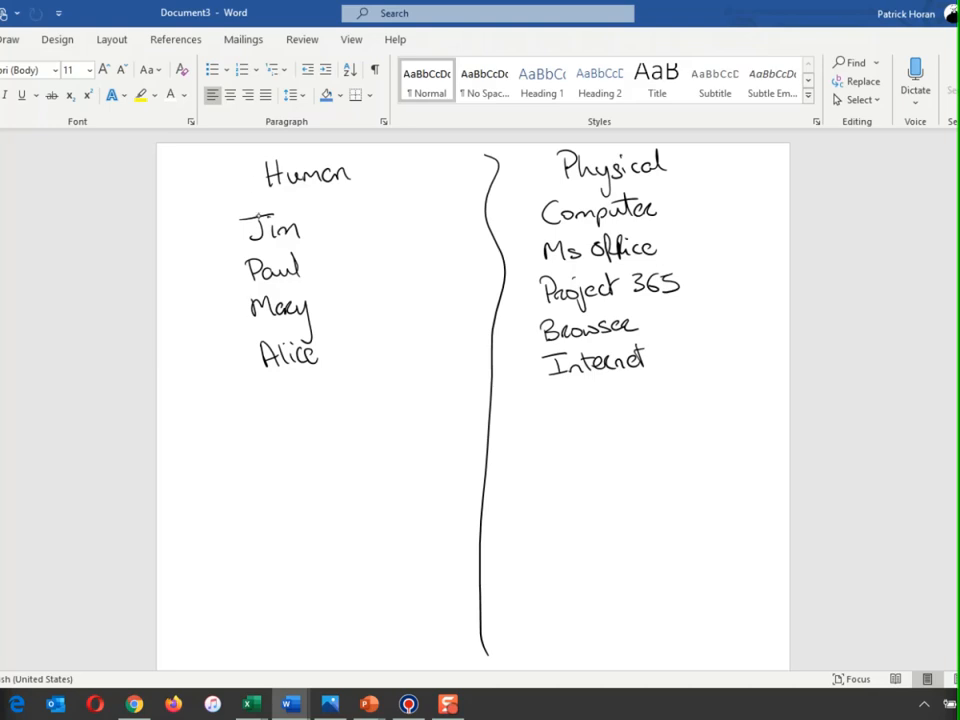
- Handwrite "Expression" and "Photoshop" below Internet in the Physical column
{"action": "mouse_move", "coordinate": [558, 393]}
{"action": "left_mouse_down"}
{"action": "mouse_move", "coordinate": [546, 394]}
{"action": "mouse_move", "coordinate": [560, 417]}
{"action": "mouse_move", "coordinate": [580, 412]}
{"action": "left_mouse_up"}
{"action": "mouse_move", "coordinate": [579, 404]}
{"action": "left_mouse_down"}
{"action": "mouse_move", "coordinate": [566, 413]}
{"action": "mouse_move", "coordinate": [603, 399]}
{"action": "mouse_move", "coordinate": [649, 402]}
{"action": "left_mouse_up"}
{"action": "left_click_drag", "start_coordinate": [660, 394], "coordinate": [677, 396]}
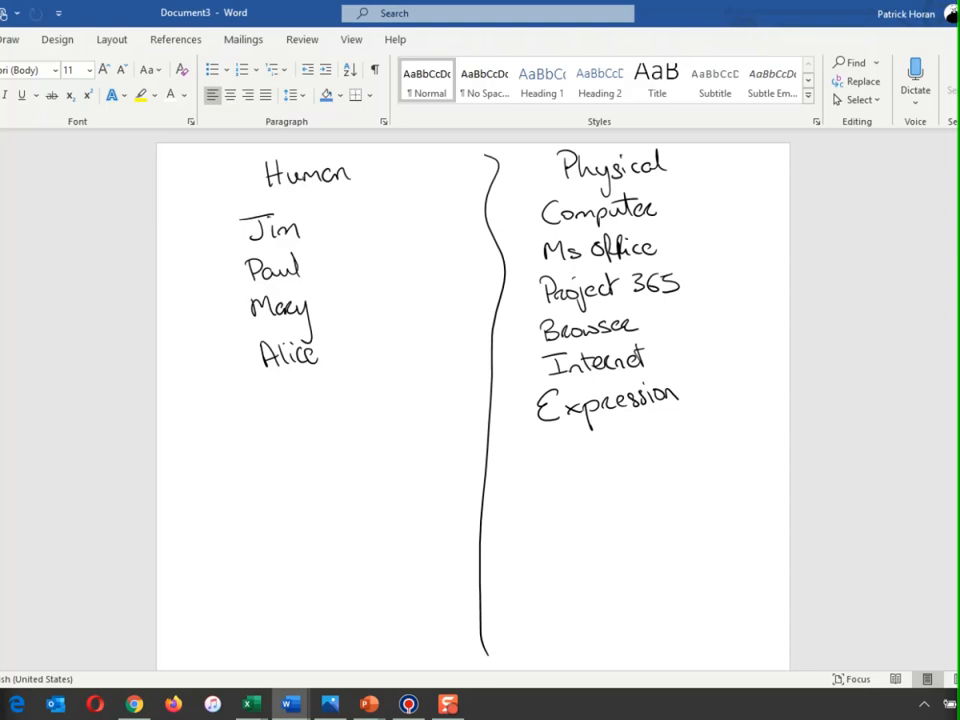
{"action": "mouse_move", "coordinate": [539, 438]}
{"action": "left_mouse_down"}
{"action": "mouse_move", "coordinate": [539, 460]}
{"action": "mouse_move", "coordinate": [542, 450]}
{"action": "mouse_move", "coordinate": [576, 452]}
{"action": "left_mouse_up"}
{"action": "mouse_move", "coordinate": [582, 438]}
{"action": "left_mouse_down"}
{"action": "mouse_move", "coordinate": [584, 456]}
{"action": "mouse_move", "coordinate": [593, 444]}
{"action": "mouse_move", "coordinate": [612, 456]}
{"action": "left_mouse_up"}
{"action": "mouse_move", "coordinate": [624, 430]}
{"action": "left_mouse_down"}
{"action": "mouse_move", "coordinate": [626, 456]}
{"action": "mouse_move", "coordinate": [634, 455]}
{"action": "left_mouse_up"}
{"action": "left_click_drag", "start_coordinate": [640, 440], "coordinate": [650, 447]}
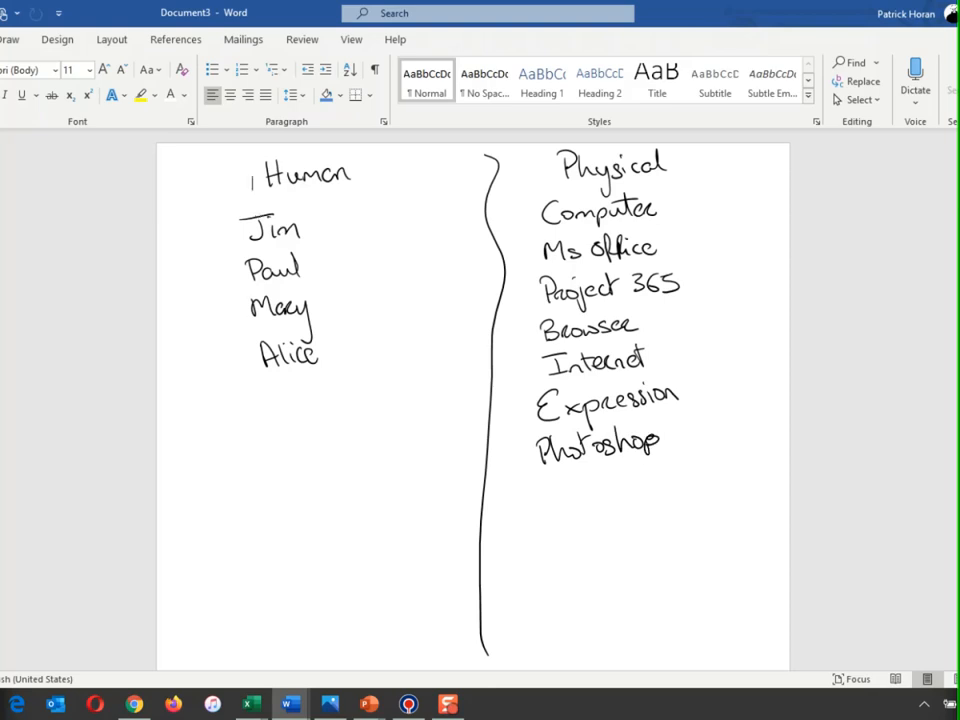
- Handwrite "Printer" and "Scanner" below Photoshop in the Physical column
{"action": "left_click_drag", "start_coordinate": [252, 176], "coordinate": [251, 191]}
{"action": "left_click_drag", "start_coordinate": [543, 490], "coordinate": [541, 507]}
{"action": "mouse_move", "coordinate": [538, 487]}
{"action": "left_mouse_down"}
{"action": "mouse_move", "coordinate": [558, 505]}
{"action": "mouse_move", "coordinate": [571, 502]}
{"action": "left_mouse_up"}
{"action": "mouse_move", "coordinate": [575, 491]}
{"action": "left_mouse_down"}
{"action": "mouse_move", "coordinate": [575, 501]}
{"action": "mouse_move", "coordinate": [600, 498]}
{"action": "left_mouse_up"}
{"action": "mouse_move", "coordinate": [595, 488]}
{"action": "left_mouse_down"}
{"action": "mouse_move", "coordinate": [616, 497]}
{"action": "mouse_move", "coordinate": [627, 486]}
{"action": "left_mouse_up"}
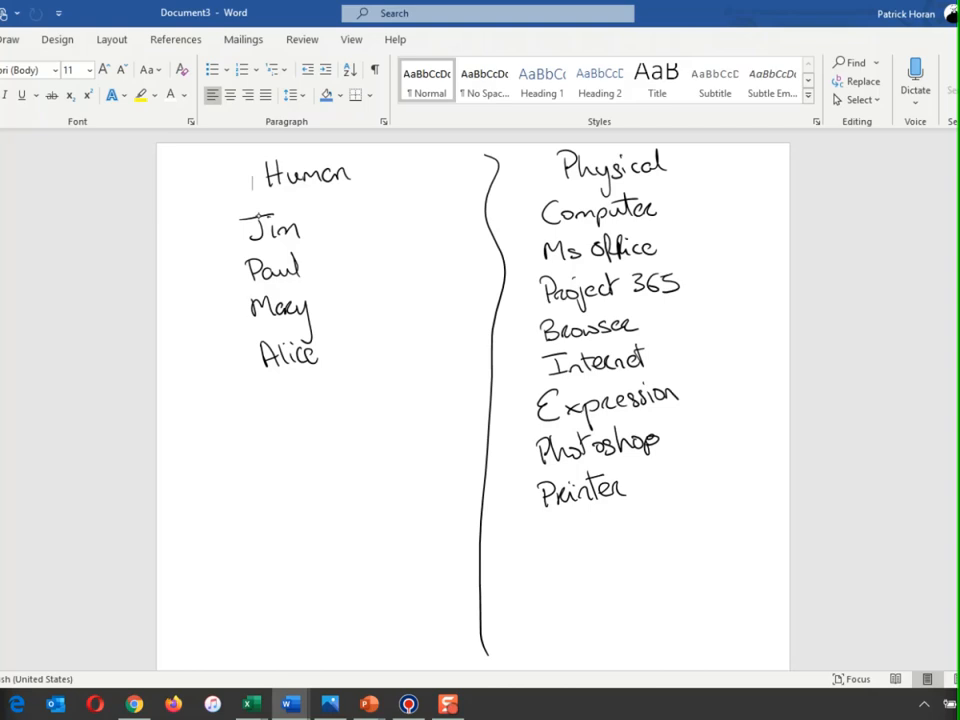
{"action": "left_click_drag", "start_coordinate": [553, 526], "coordinate": [541, 543]}
{"action": "mouse_move", "coordinate": [568, 530]}
{"action": "left_mouse_down"}
{"action": "mouse_move", "coordinate": [567, 543]}
{"action": "mouse_move", "coordinate": [583, 531]}
{"action": "mouse_move", "coordinate": [585, 540]}
{"action": "left_mouse_up"}
{"action": "mouse_move", "coordinate": [596, 540]}
{"action": "left_mouse_down"}
{"action": "mouse_move", "coordinate": [642, 518]}
{"action": "mouse_move", "coordinate": [645, 526]}
{"action": "left_mouse_up"}
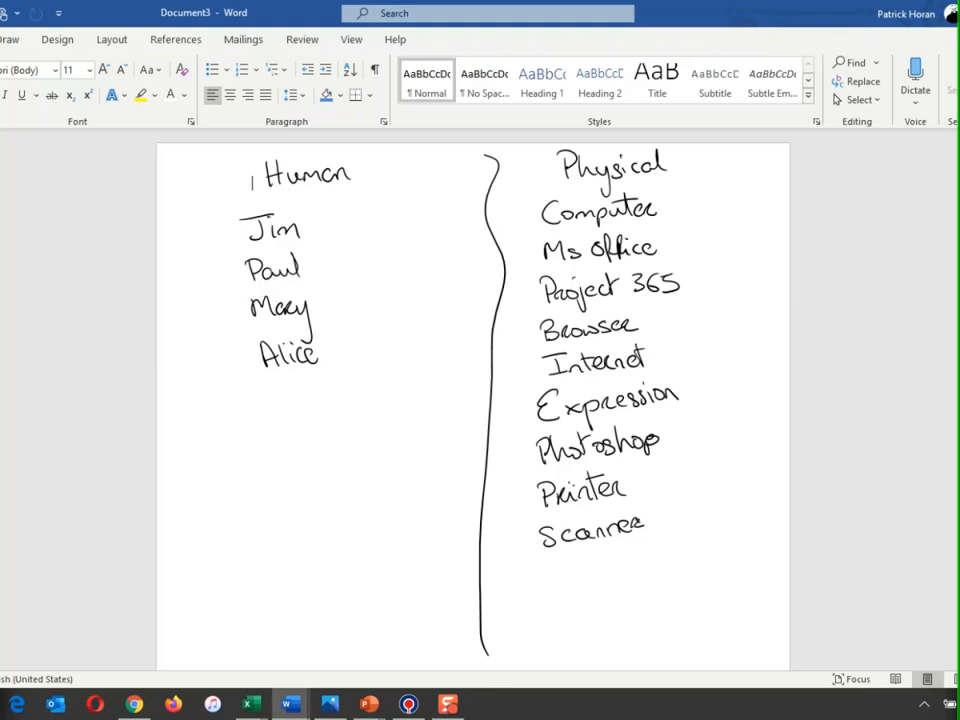
- Draw check marks beside Computer, Ms Office, Project 365, Browser, Internet, Expression and Printer
{"action": "left_click_drag", "start_coordinate": [253, 192], "coordinate": [252, 193]}
{"action": "left_click_drag", "start_coordinate": [662, 207], "coordinate": [680, 196]}
{"action": "left_click_drag", "start_coordinate": [664, 240], "coordinate": [682, 228]}
{"action": "left_click_drag", "start_coordinate": [685, 283], "coordinate": [702, 268]}
{"action": "left_click_drag", "start_coordinate": [648, 320], "coordinate": [678, 300]}
{"action": "left_click_drag", "start_coordinate": [658, 353], "coordinate": [685, 334]}
{"action": "left_click_drag", "start_coordinate": [684, 399], "coordinate": [704, 369]}
{"action": "left_click_drag", "start_coordinate": [646, 487], "coordinate": [665, 465]}
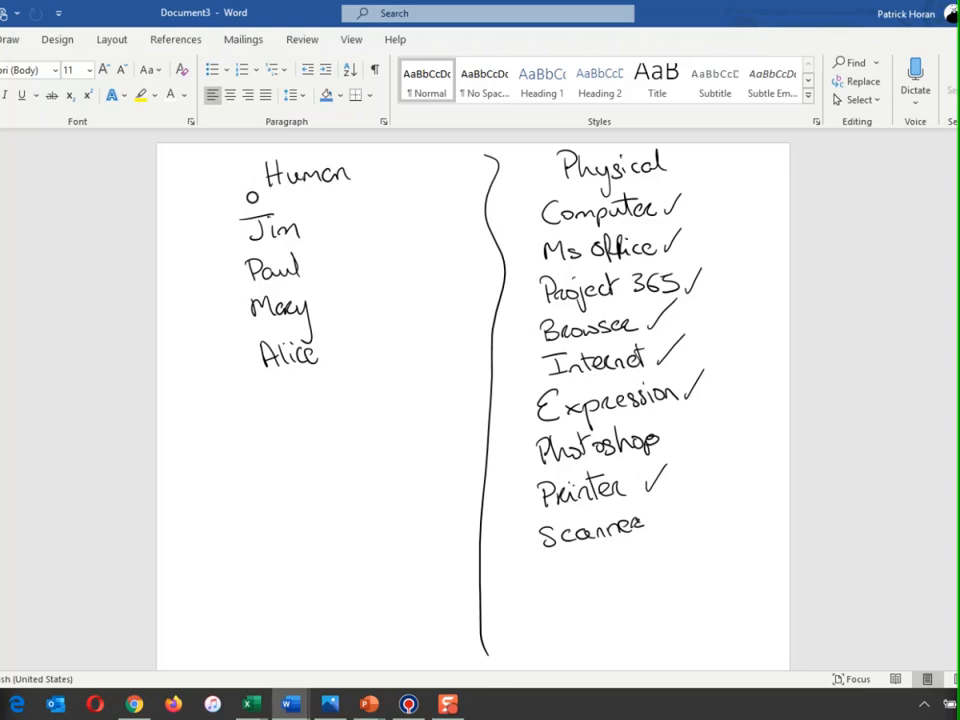
- Draw a brace around the four names in the Human column and handwrite the rate "€50 ph" beside it
{"action": "mouse_move", "coordinate": [318, 207]}
{"action": "left_mouse_down"}
{"action": "mouse_move", "coordinate": [336, 311]}
{"action": "mouse_move", "coordinate": [318, 362]}
{"action": "left_mouse_up"}
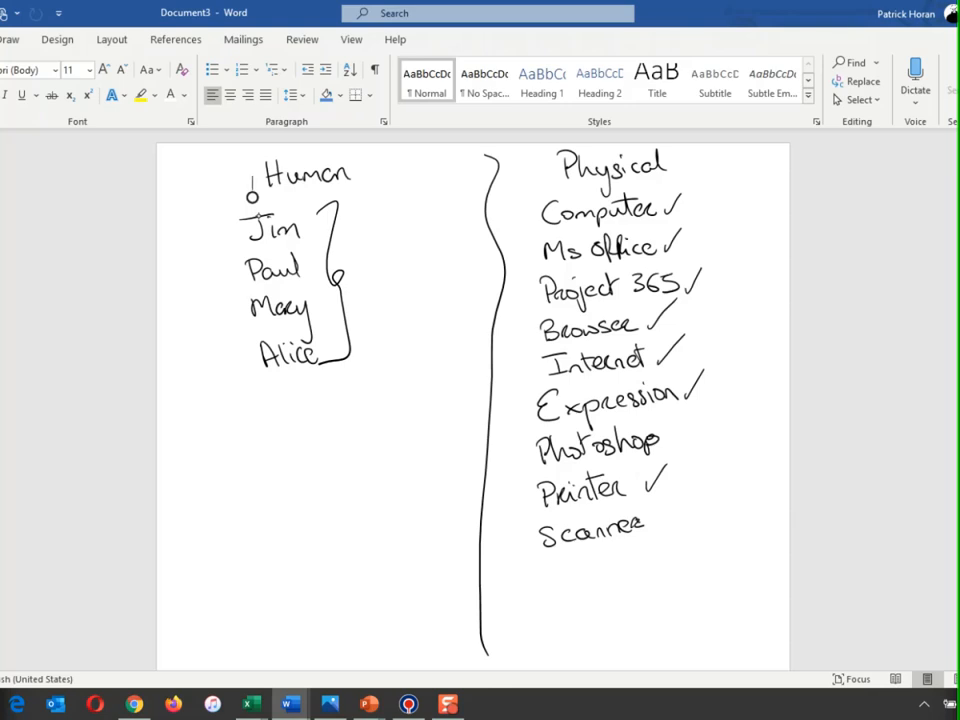
{"action": "mouse_move", "coordinate": [374, 257]}
{"action": "left_mouse_down"}
{"action": "mouse_move", "coordinate": [373, 278]}
{"action": "mouse_move", "coordinate": [368, 270]}
{"action": "left_mouse_up"}
{"action": "mouse_move", "coordinate": [395, 254]}
{"action": "left_mouse_down"}
{"action": "mouse_move", "coordinate": [384, 255]}
{"action": "mouse_move", "coordinate": [379, 273]}
{"action": "mouse_move", "coordinate": [409, 256]}
{"action": "left_mouse_up"}
{"action": "left_click_drag", "start_coordinate": [431, 250], "coordinate": [454, 258]}
{"action": "left_click_drag", "start_coordinate": [253, 180], "coordinate": [253, 192]}
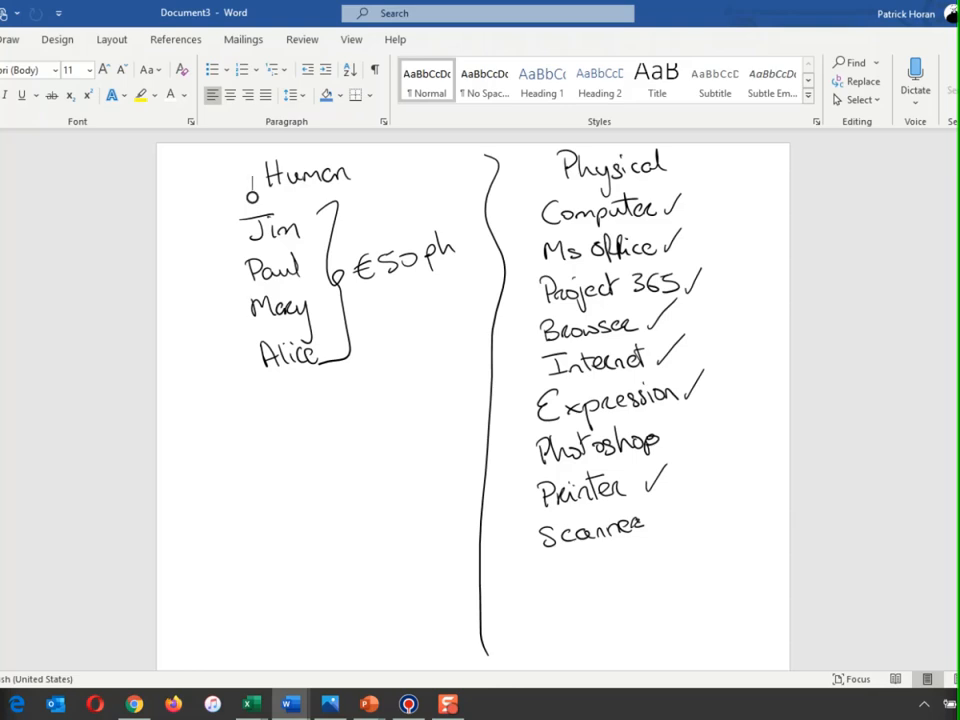
- Draw marks beside Photoshop and Scanner and handwrite one more entry below Scanner in the Physical column
{"action": "mouse_move", "coordinate": [670, 431]}
{"action": "left_mouse_down"}
{"action": "mouse_move", "coordinate": [680, 443]}
{"action": "mouse_move", "coordinate": [669, 445]}
{"action": "left_mouse_up"}
{"action": "mouse_move", "coordinate": [665, 437]}
{"action": "left_mouse_down"}
{"action": "mouse_move", "coordinate": [681, 436]}
{"action": "mouse_move", "coordinate": [675, 446]}
{"action": "left_mouse_up"}
{"action": "left_click_drag", "start_coordinate": [660, 513], "coordinate": [672, 527]}
{"action": "mouse_move", "coordinate": [672, 513]}
{"action": "left_mouse_down"}
{"action": "mouse_move", "coordinate": [659, 527]}
{"action": "mouse_move", "coordinate": [675, 519]}
{"action": "left_mouse_up"}
{"action": "left_click_drag", "start_coordinate": [666, 510], "coordinate": [666, 529]}
{"action": "mouse_move", "coordinate": [555, 564]}
{"action": "left_mouse_down"}
{"action": "mouse_move", "coordinate": [554, 580]}
{"action": "mouse_move", "coordinate": [641, 568]}
{"action": "left_mouse_up"}
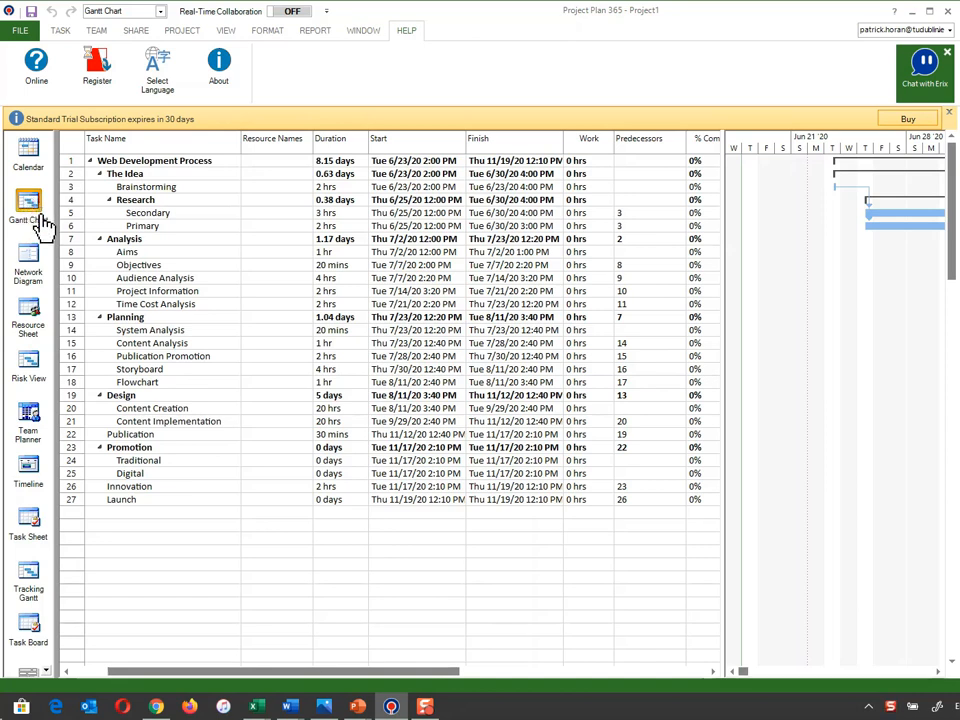
- Show the Resource Sheet in Project Plan 365 and delete the existing Photoshop resource
{"action": "left_click", "coordinate": [33, 320]}
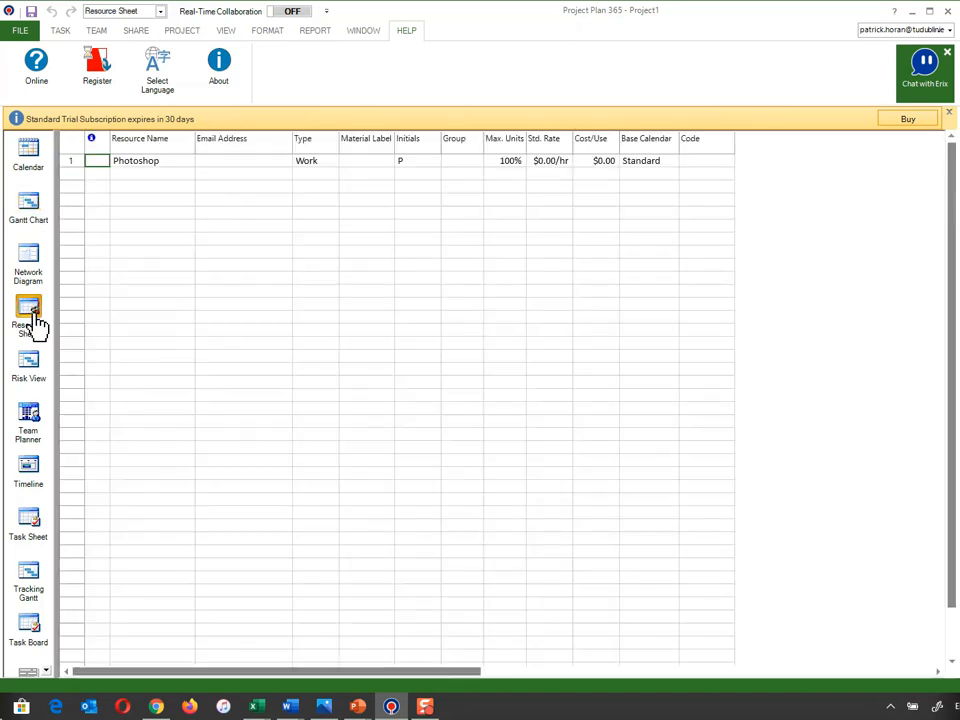
{"action": "left_click", "coordinate": [74, 167]}
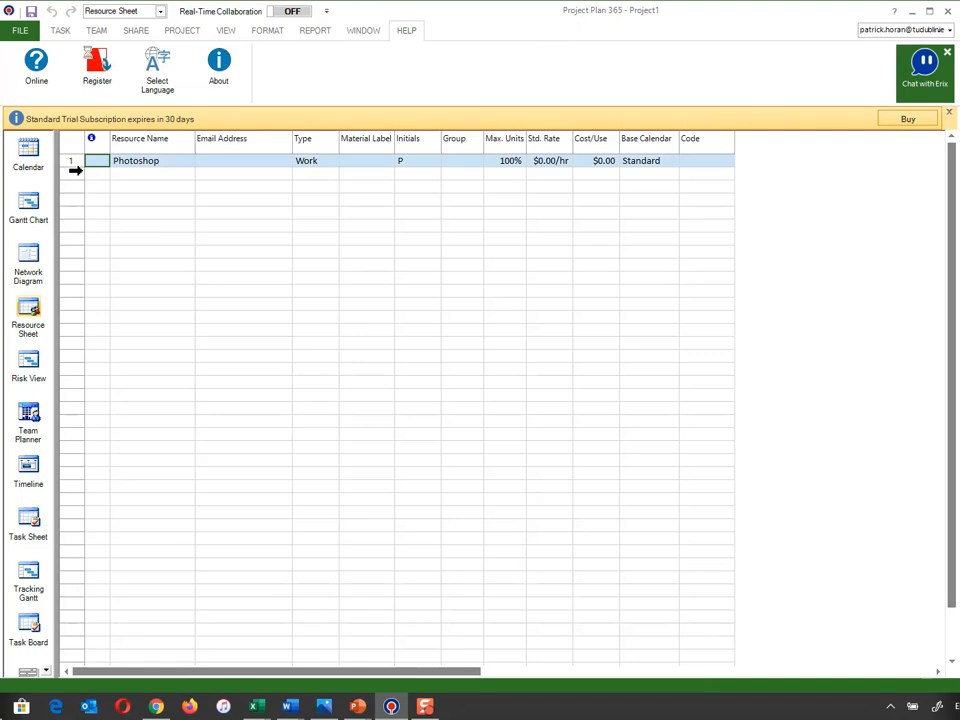
{"action": "key", "text": "Delete"}
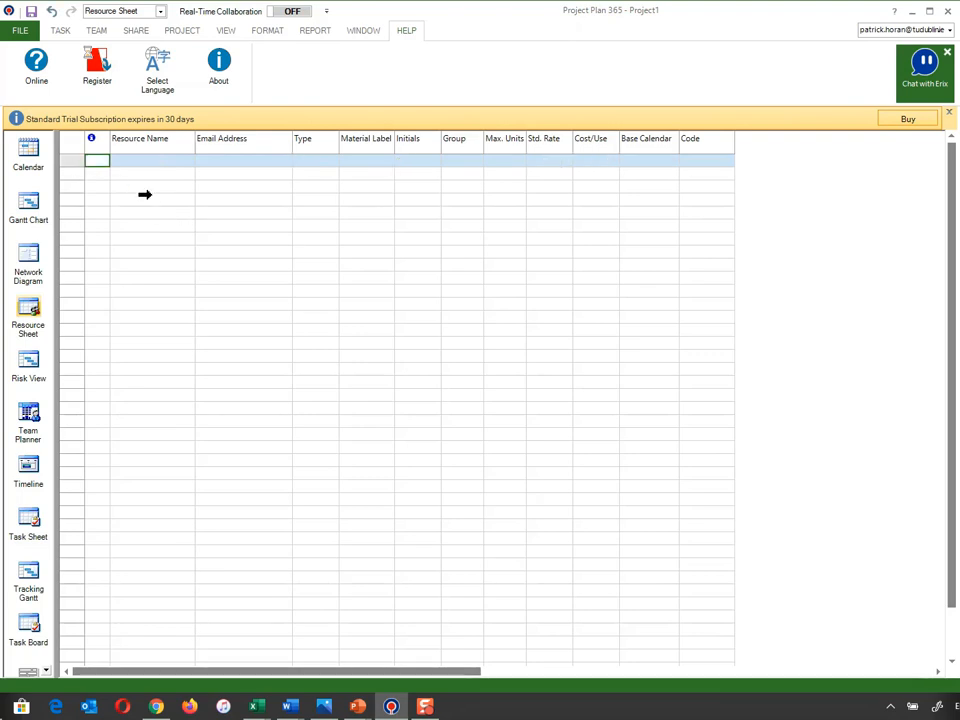
- Add the four team members to the empty resource sheet, entering each person's first name as the resource name
{"action": "left_click", "coordinate": [153, 163]}
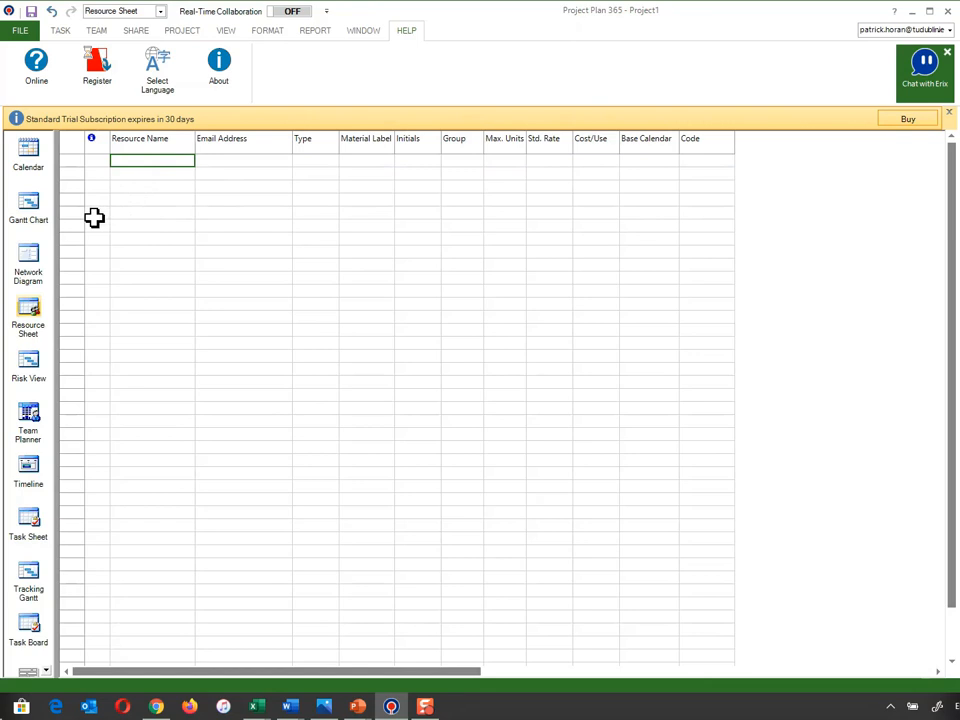
{"action": "type", "text": "Jim"}
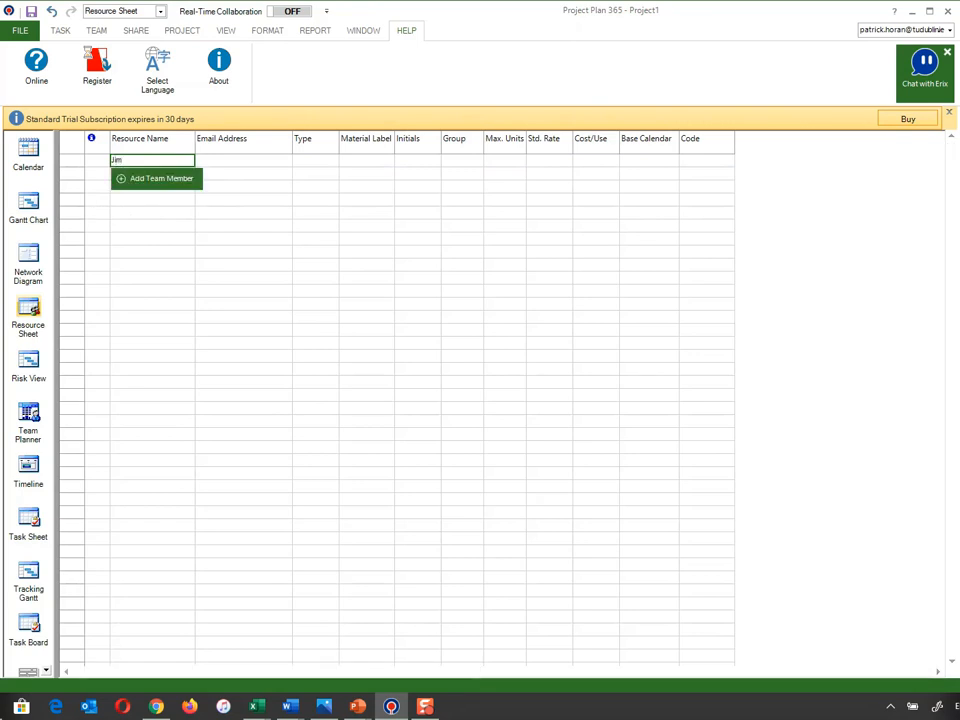
{"action": "key", "text": "Return"}
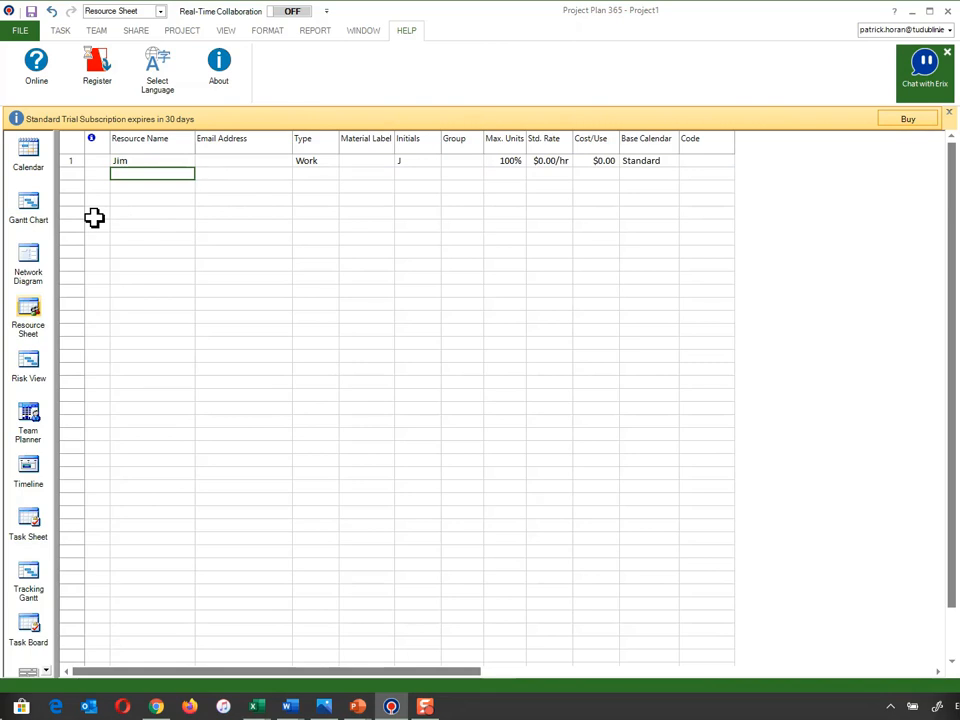
{"action": "type", "text": "Mary"}
{"action": "key", "text": "Return"}
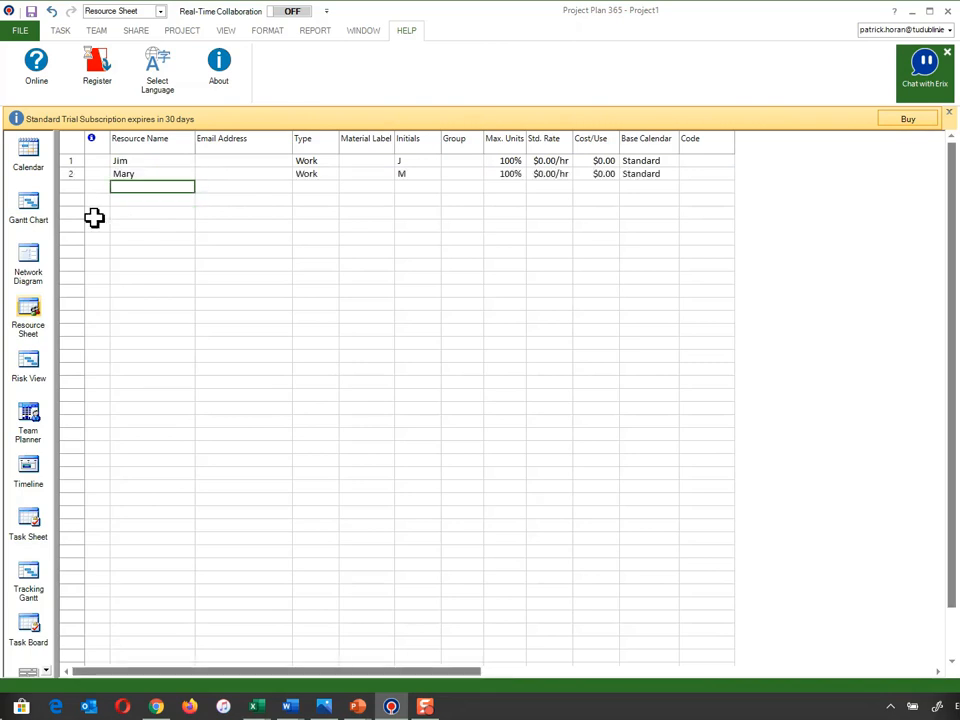
{"action": "type", "text": "Paul"}
{"action": "key", "text": "Return"}
{"action": "type", "text": "A"}
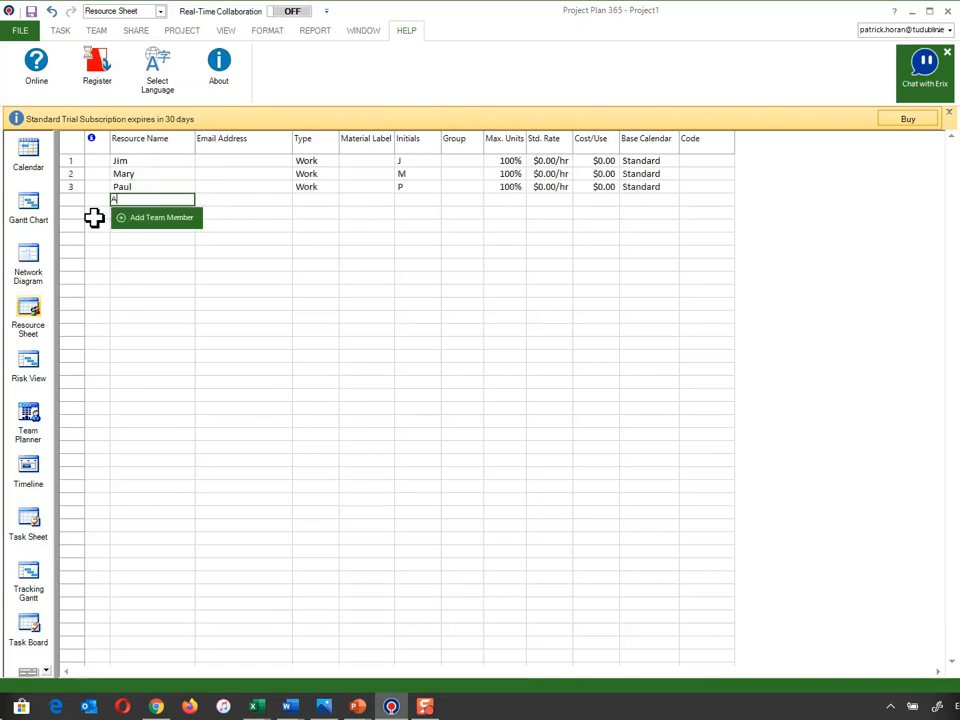
{"action": "type", "text": "lice"}
{"action": "key", "text": "Return"}
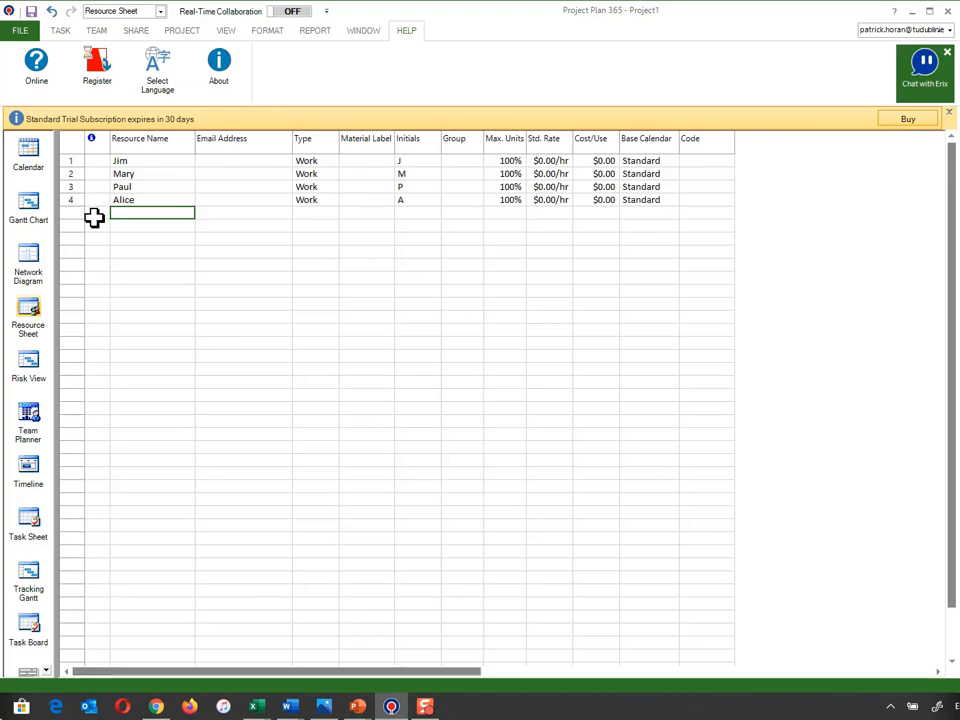
- Add "Computer" and "MS Office" as resources below the four team members
{"action": "type", "text": "Computer"}
{"action": "key", "text": "Return"}
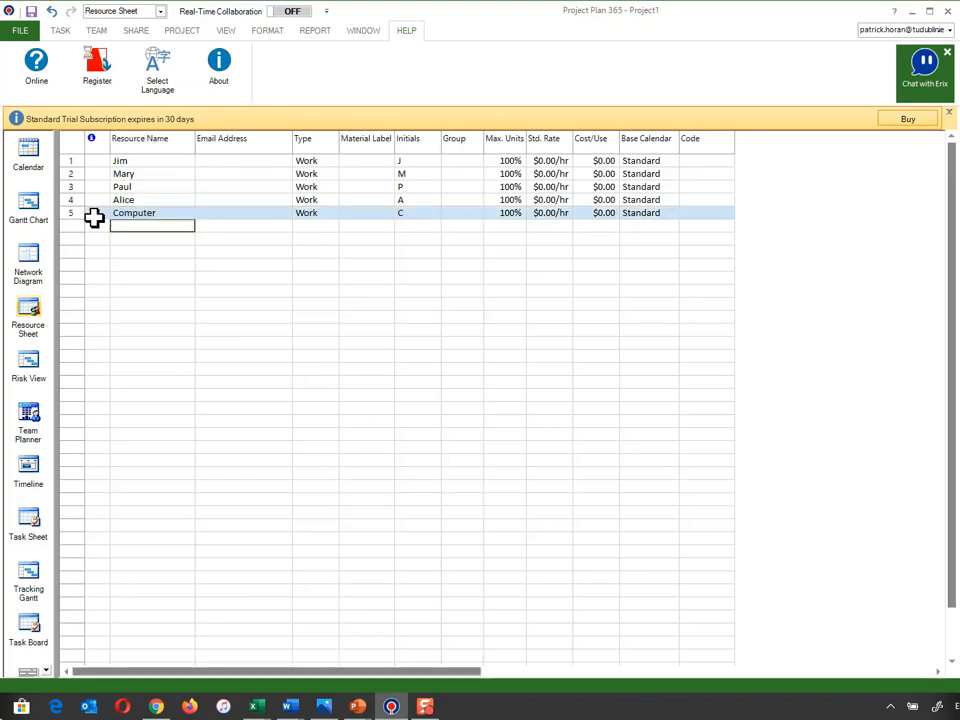
{"action": "type", "text": "M"}
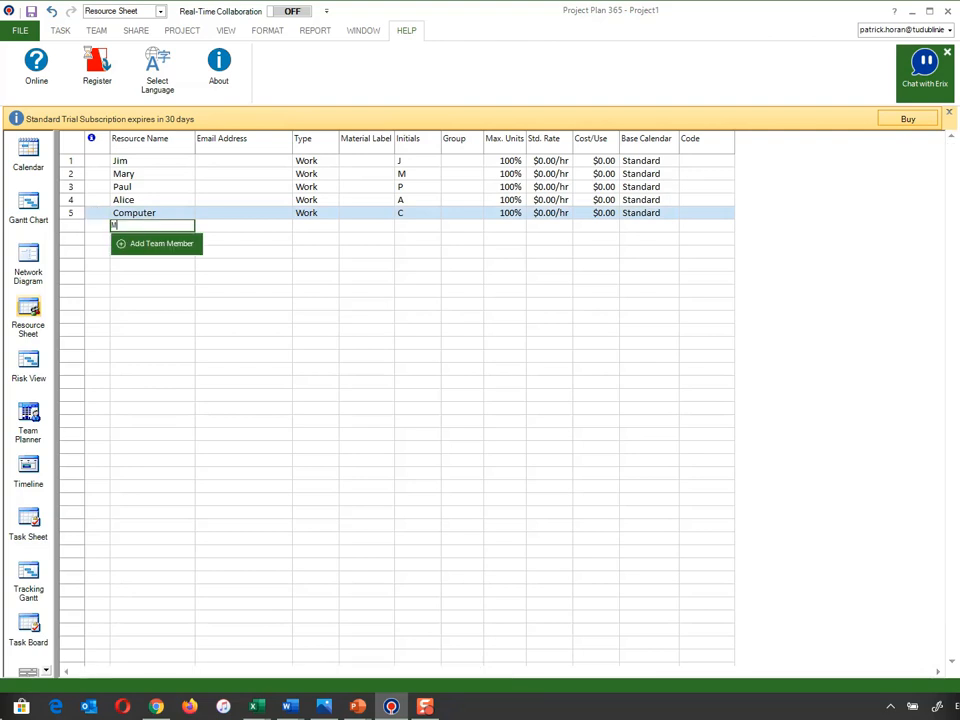
{"action": "type", "text": "S Office"}
{"action": "key", "text": "Return"}
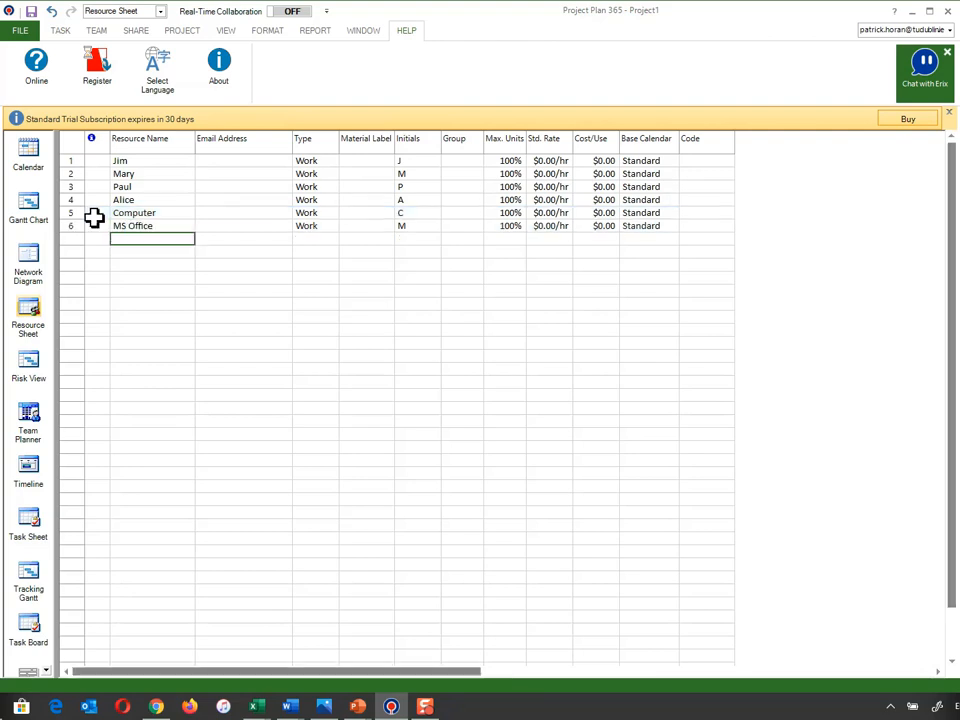
- Add "Project" and "Browser" as resources below MS Office
{"action": "type", "text": "Project"}
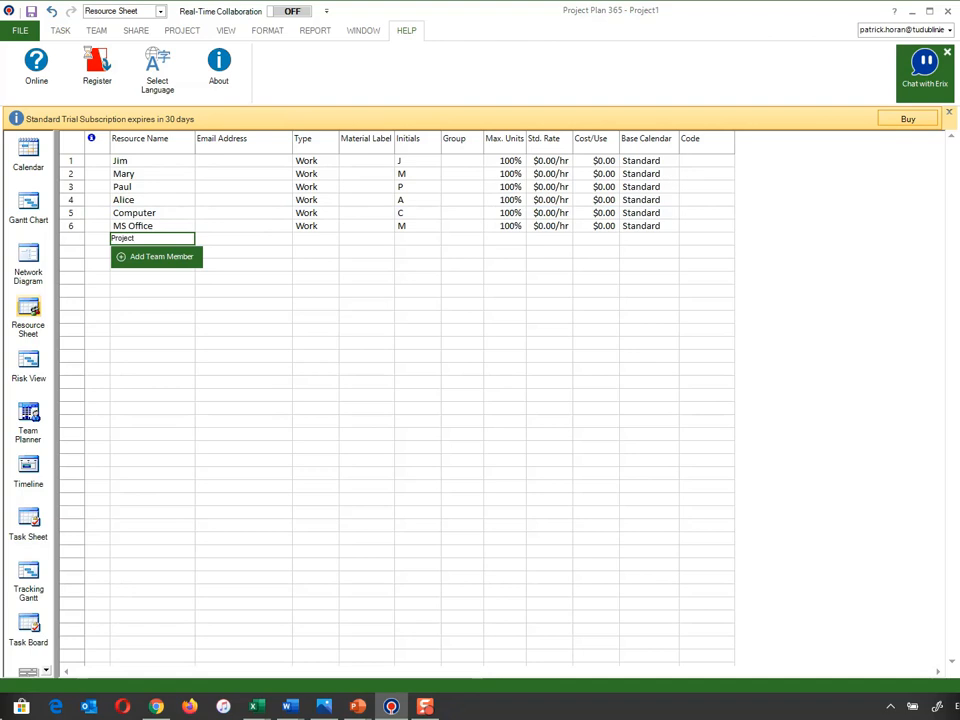
{"action": "key", "text": "Return"}
{"action": "type", "text": "Browse"}
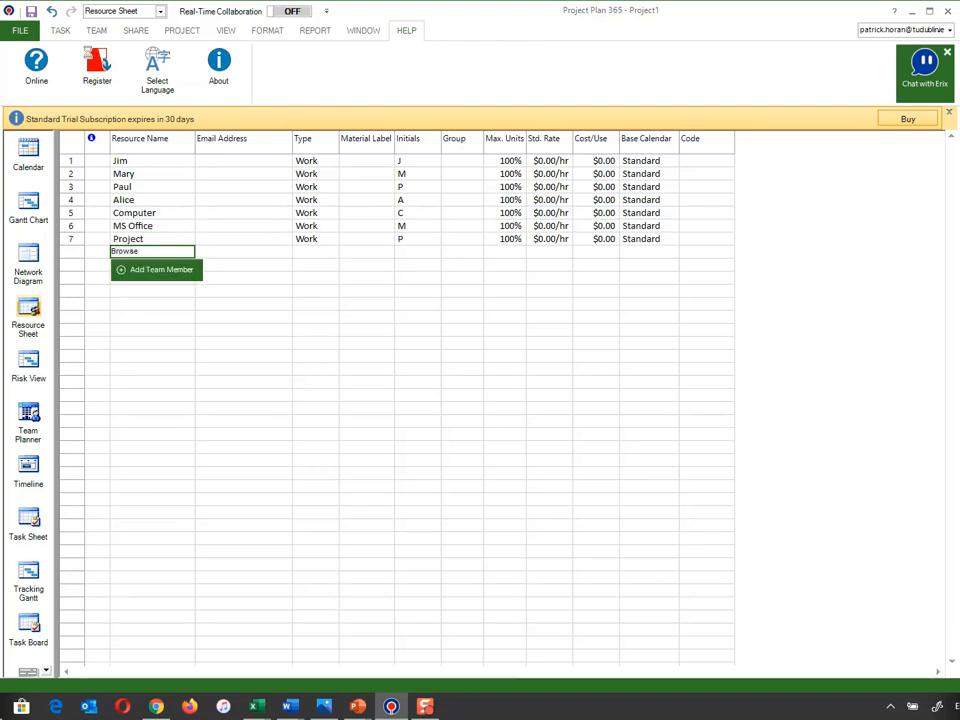
{"action": "type", "text": "r"}
{"action": "key", "text": "Return"}
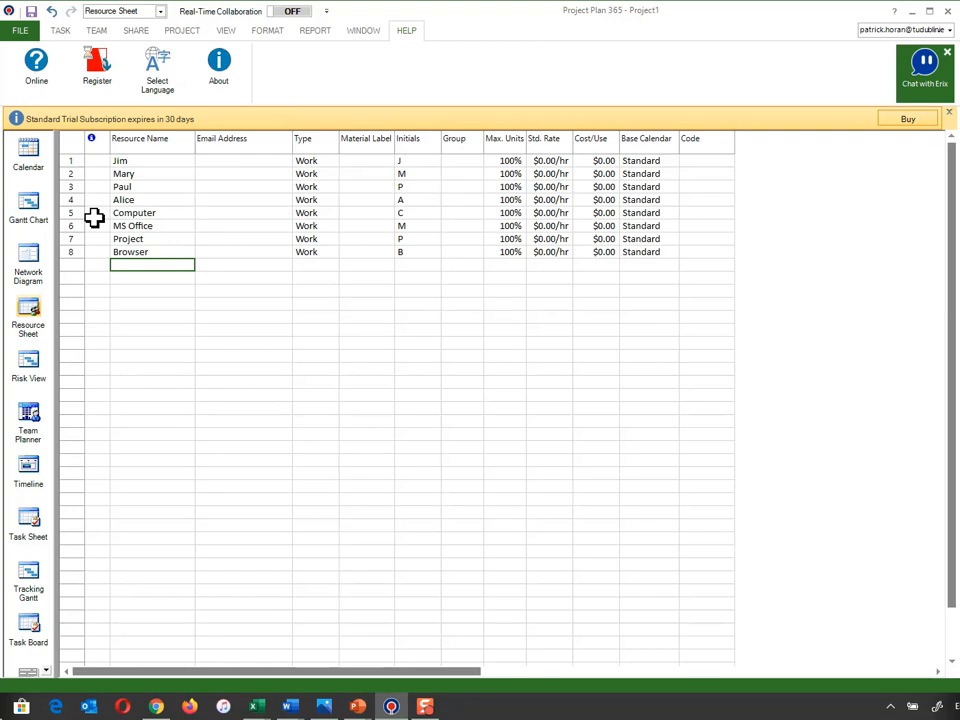
- Add "Internet" and "Expression" as resources below Browser in the resource sheet
{"action": "type", "text": "Inter"}
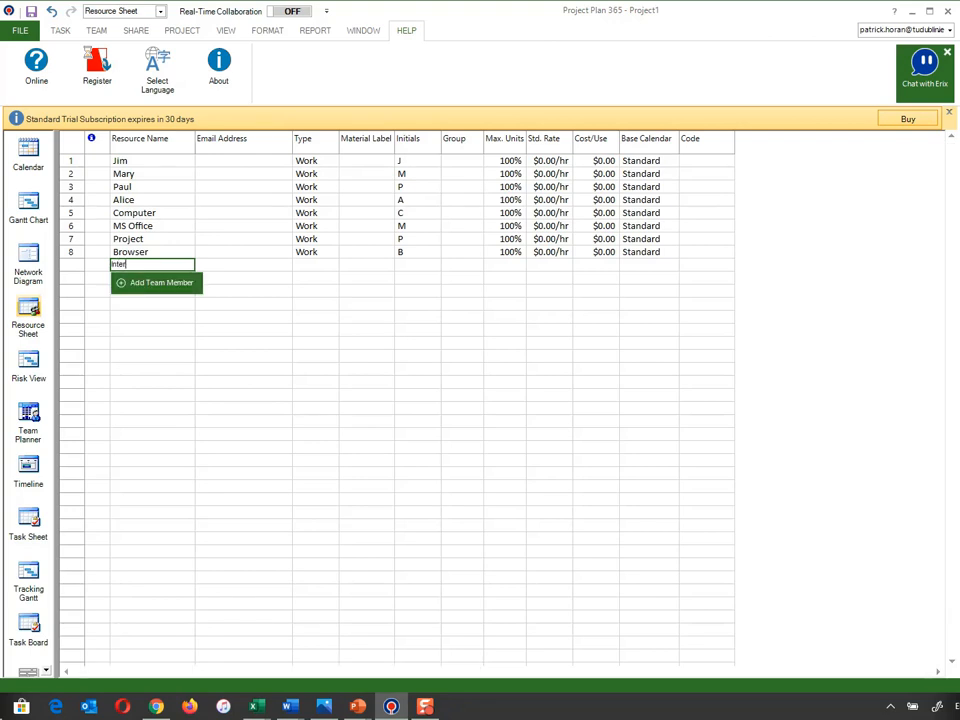
{"action": "type", "text": "net"}
{"action": "key", "text": "Return"}
{"action": "type", "text": "Expression"}
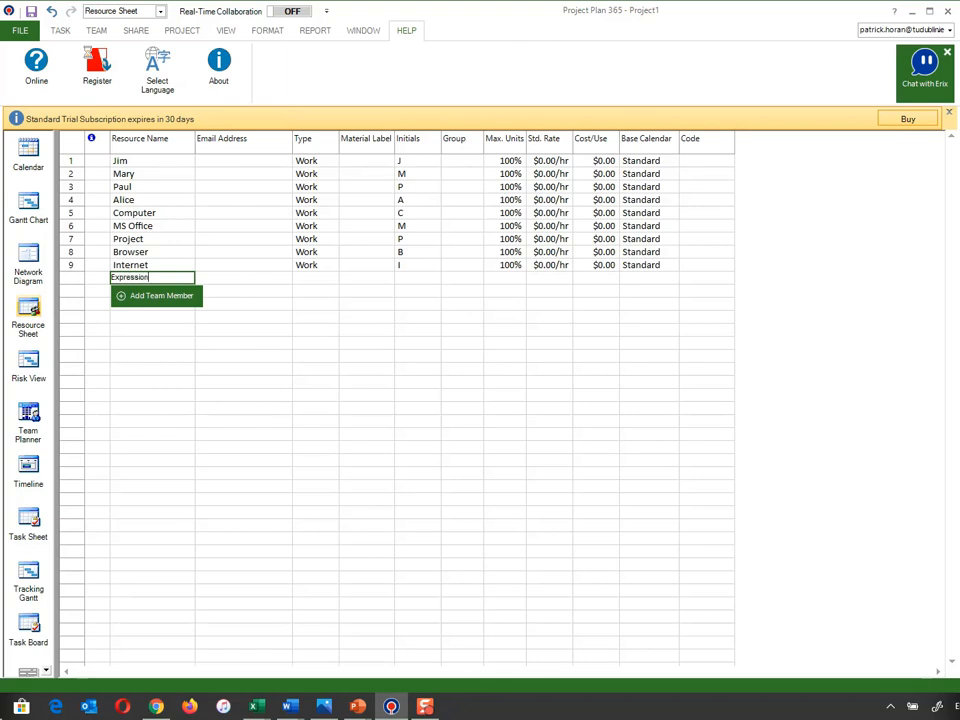
{"action": "key", "text": "Return"}
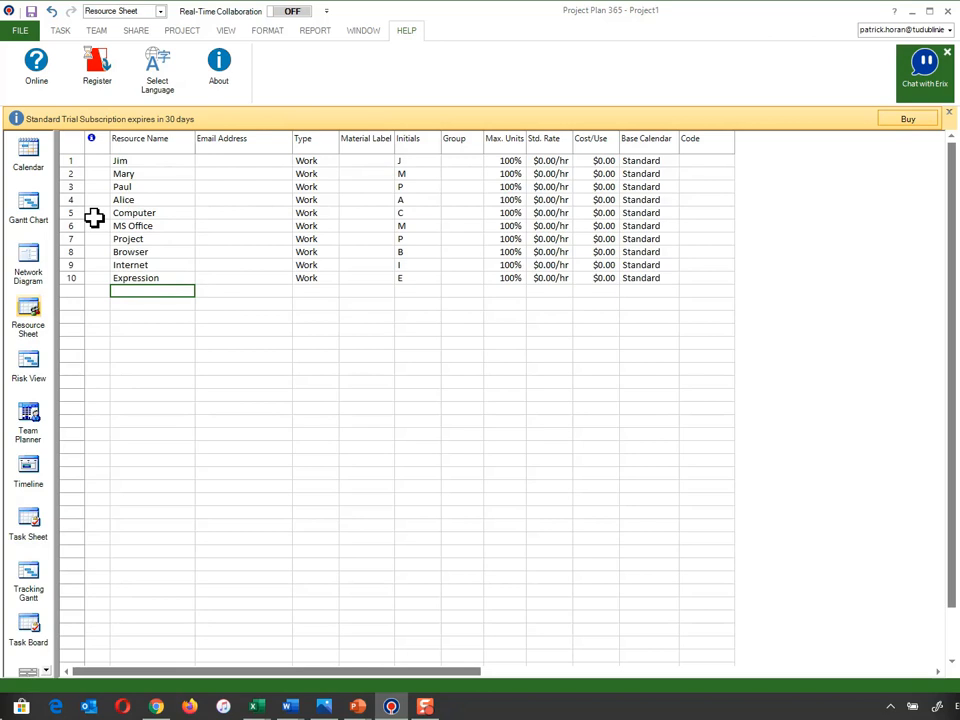
- Add "Photoshop" and "Printer" as resources below Expression
{"action": "type", "text": "Ph"}
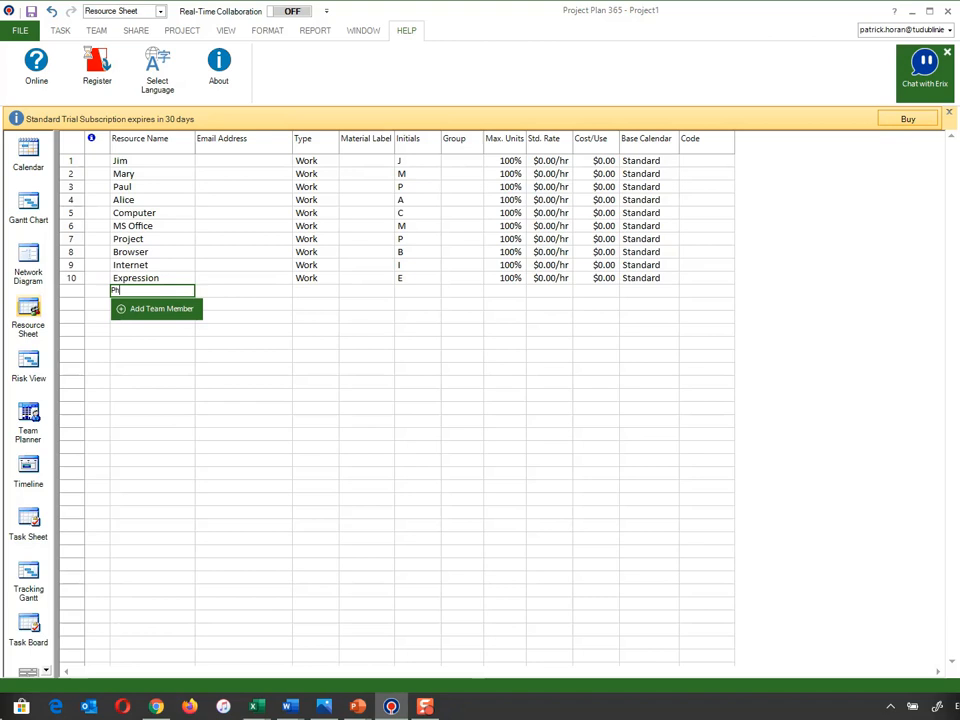
{"action": "type", "text": "otoshop"}
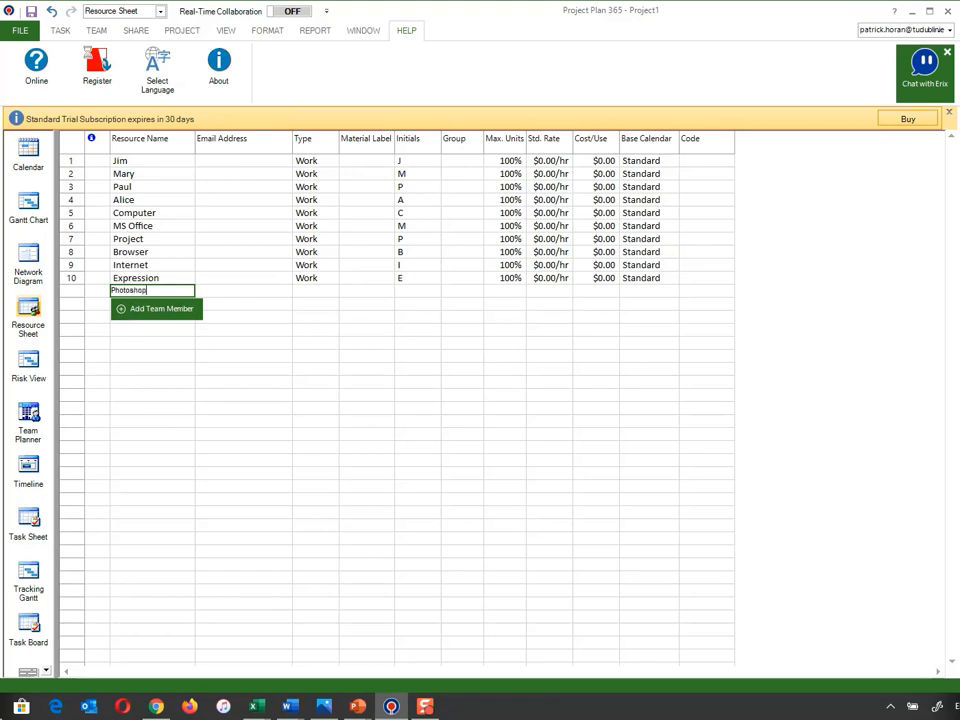
{"action": "key", "text": "Return"}
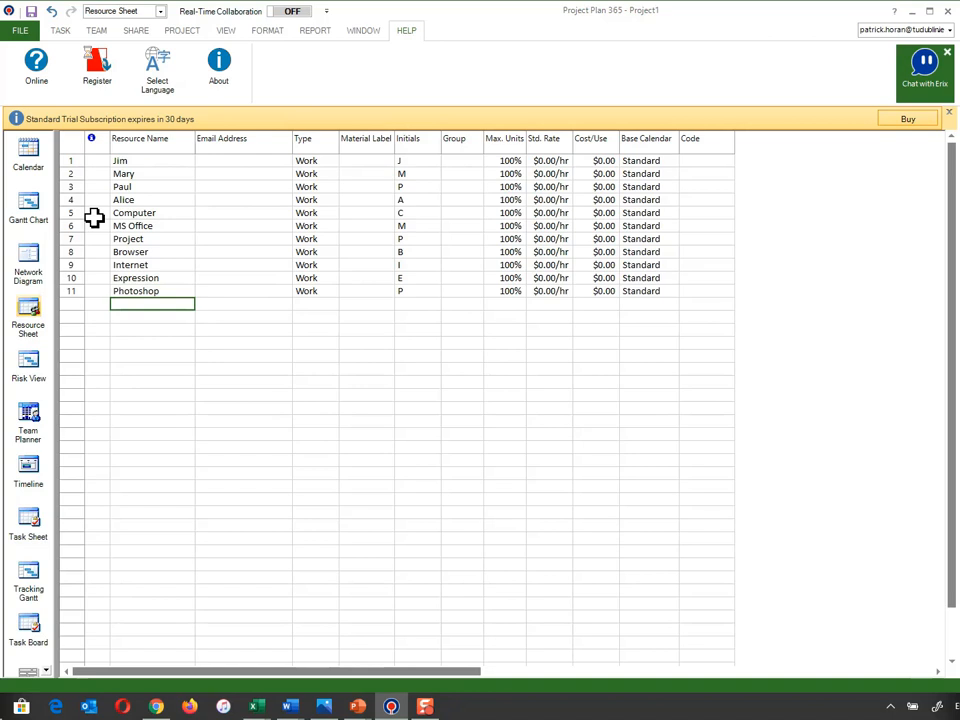
{"action": "type", "text": "Printer"}
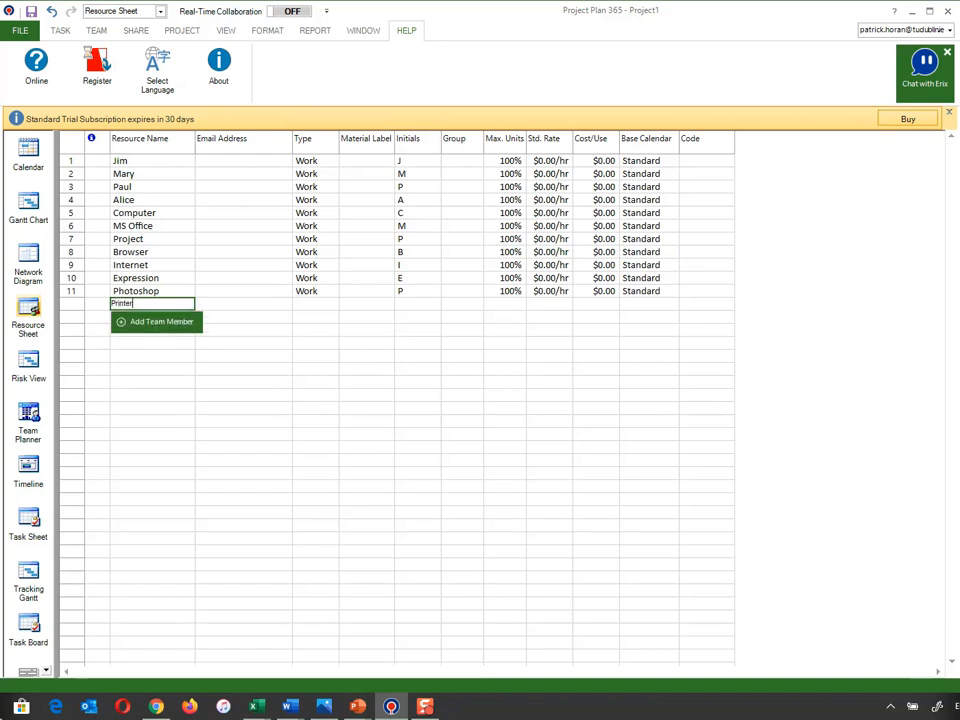
{"action": "key", "text": "Return"}
- Add "Camera" and "Scanner" as resources below Printer
{"action": "type", "text": "Camera"}
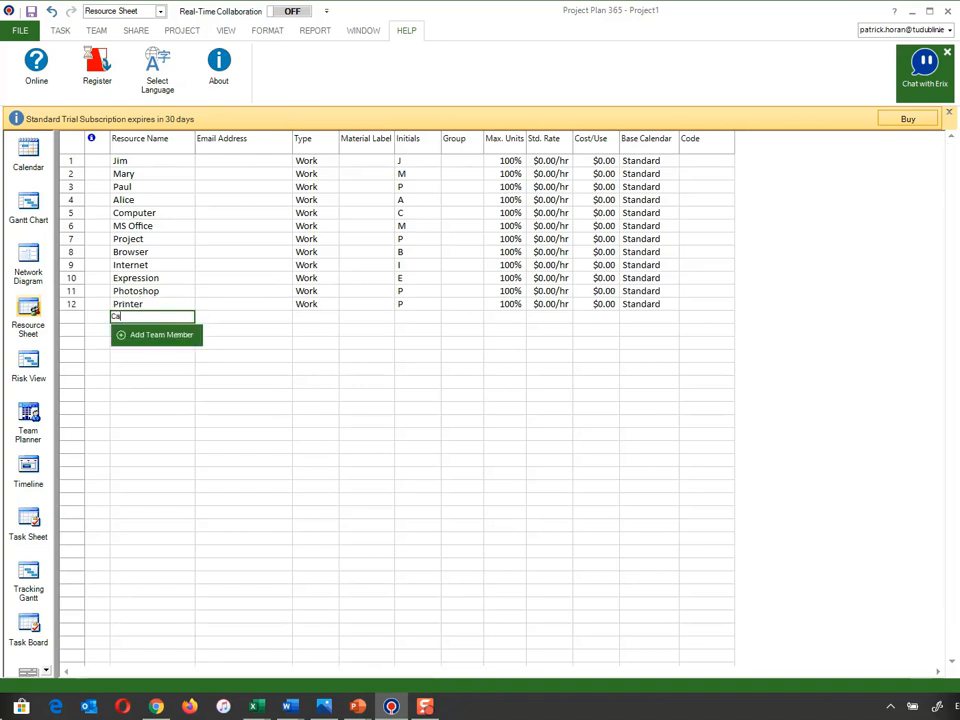
{"action": "key", "text": "Return"}
{"action": "type", "text": "Scanner"}
{"action": "key", "text": "Return"}
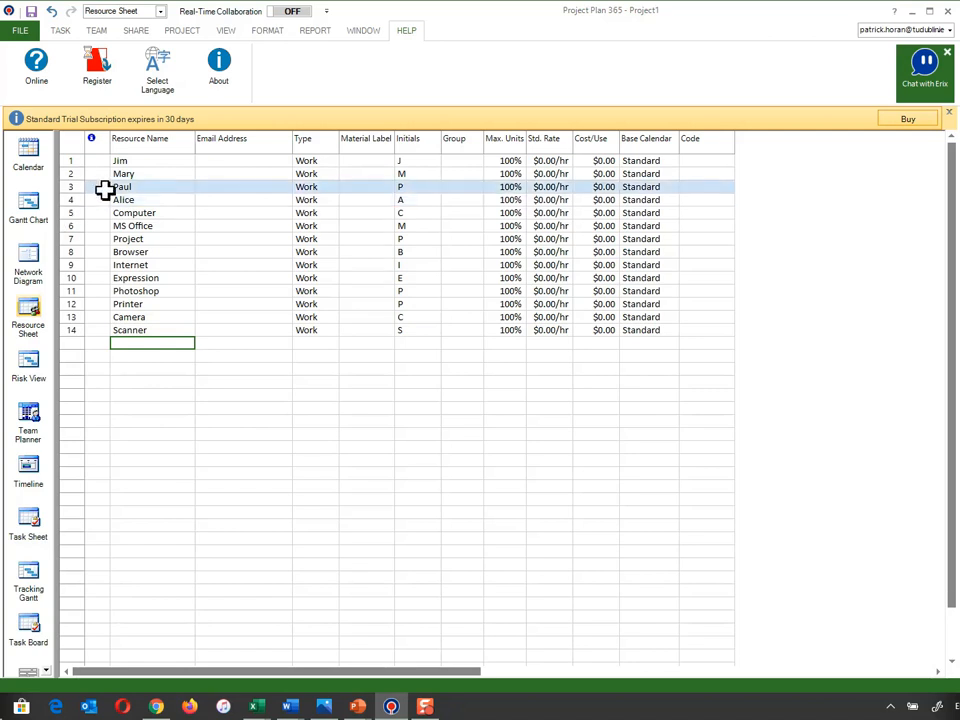
- Set the standard rate of the first team member in the resource sheet to $50.00/hr
{"action": "left_click", "coordinate": [144, 162]}
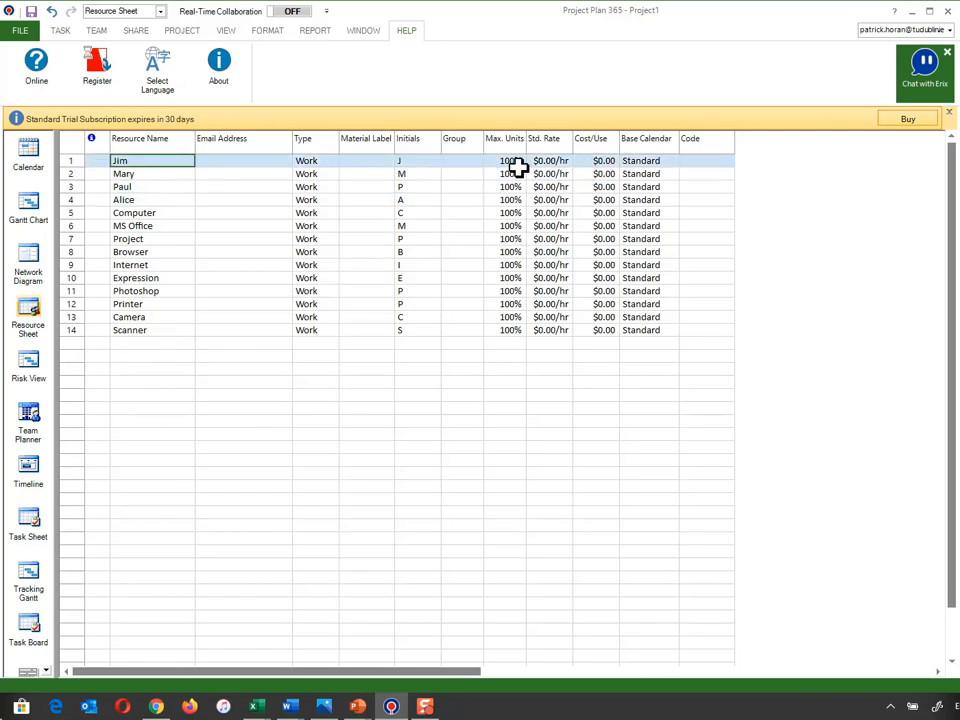
{"action": "double_click", "coordinate": [549, 162]}
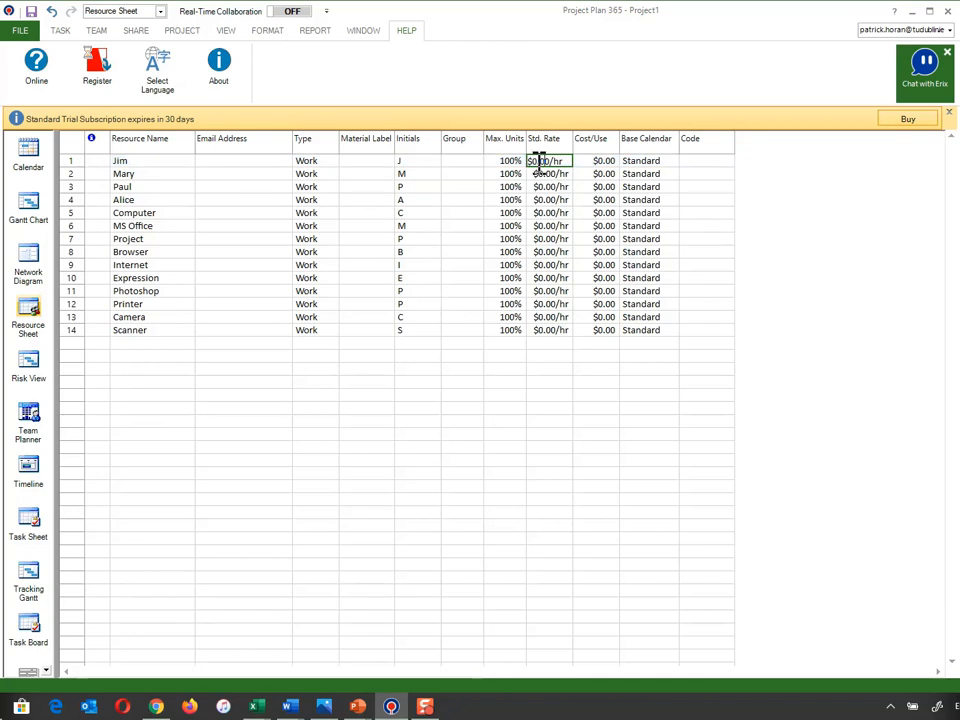
{"action": "type", "text": "5"}
{"action": "left_click", "coordinate": [596, 213]}
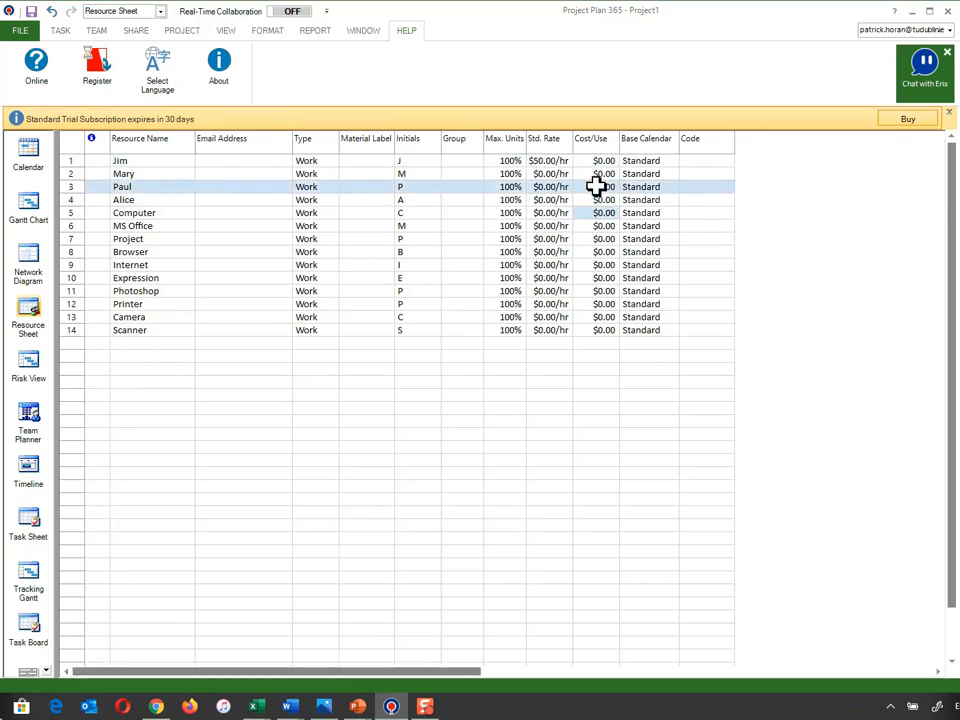
- Set the standard rate of the second team member to $5.00/hr
{"action": "double_click", "coordinate": [544, 178]}
{"action": "left_click", "coordinate": [662, 209]}
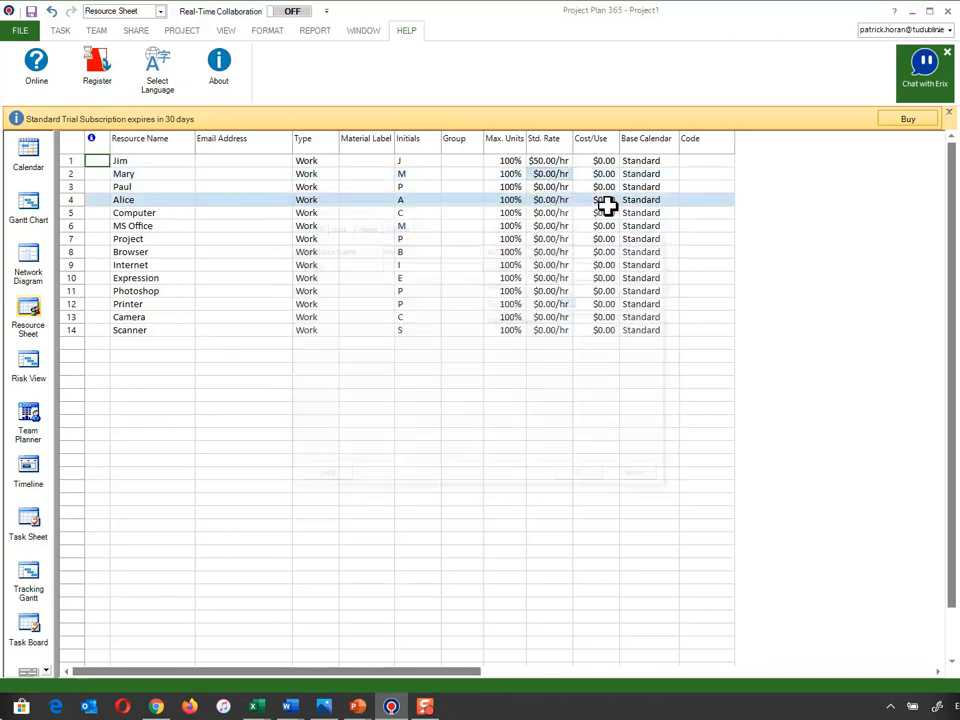
{"action": "type", "text": "5"}
{"action": "key", "text": "Return"}
- Try to set the second team member's standard rate to $50.00/hr in the cost rate table of the resource information
{"action": "double_click", "coordinate": [546, 177]}
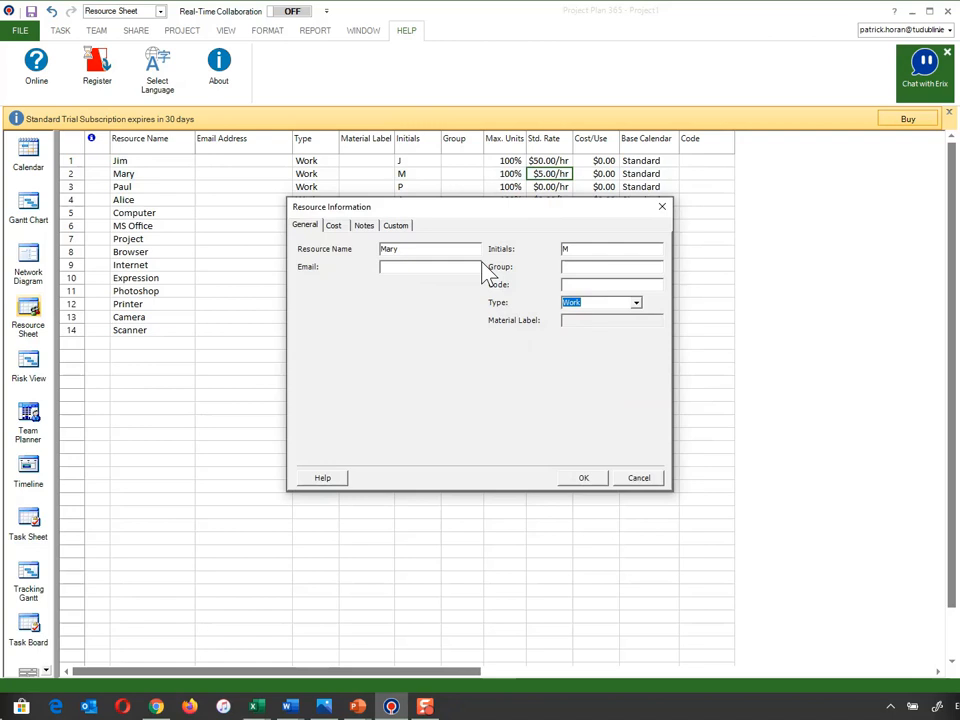
{"action": "left_click", "coordinate": [332, 230]}
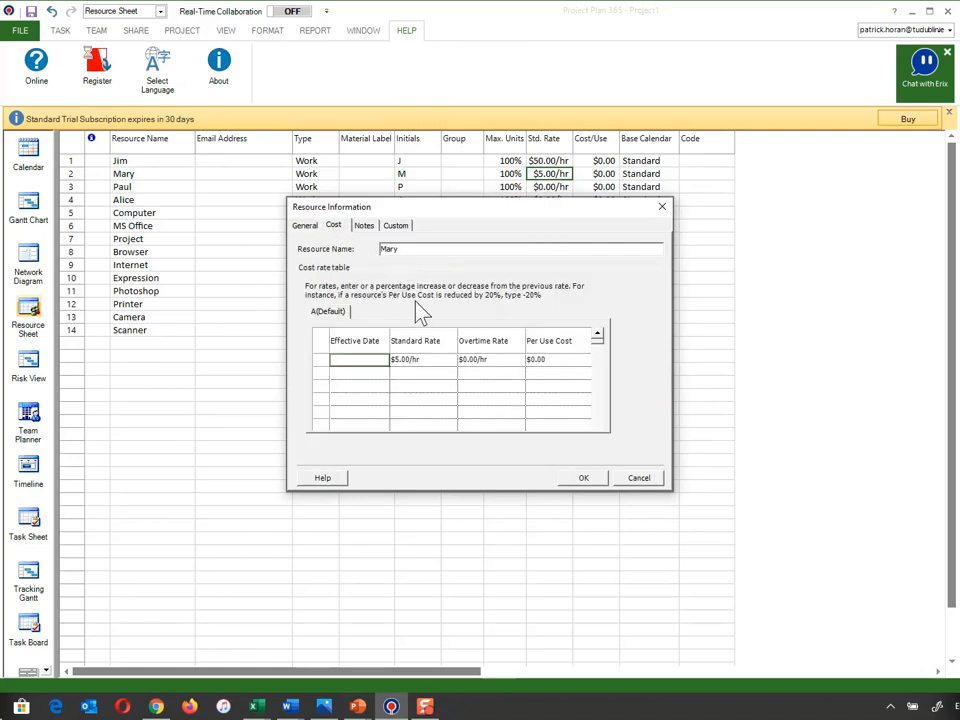
{"action": "left_click", "coordinate": [404, 366]}
{"action": "left_click", "coordinate": [406, 361]}
{"action": "type", "text": "5"}
{"action": "key", "text": "BackSpace"}
{"action": "type", "text": "0"}
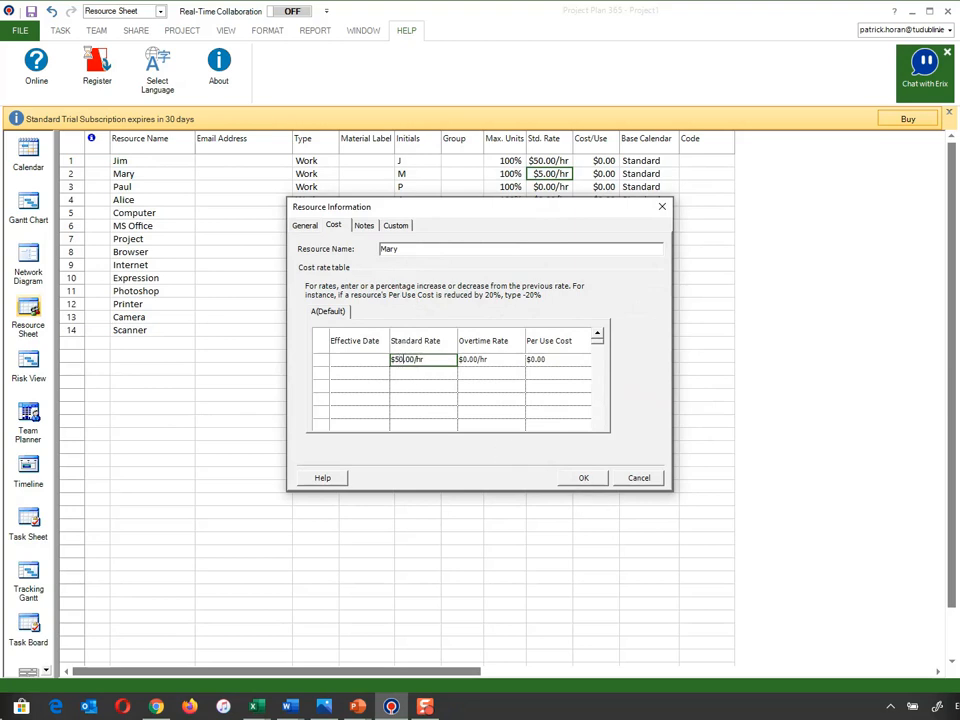
{"action": "left_click", "coordinate": [584, 478]}
{"action": "left_click", "coordinate": [636, 478]}
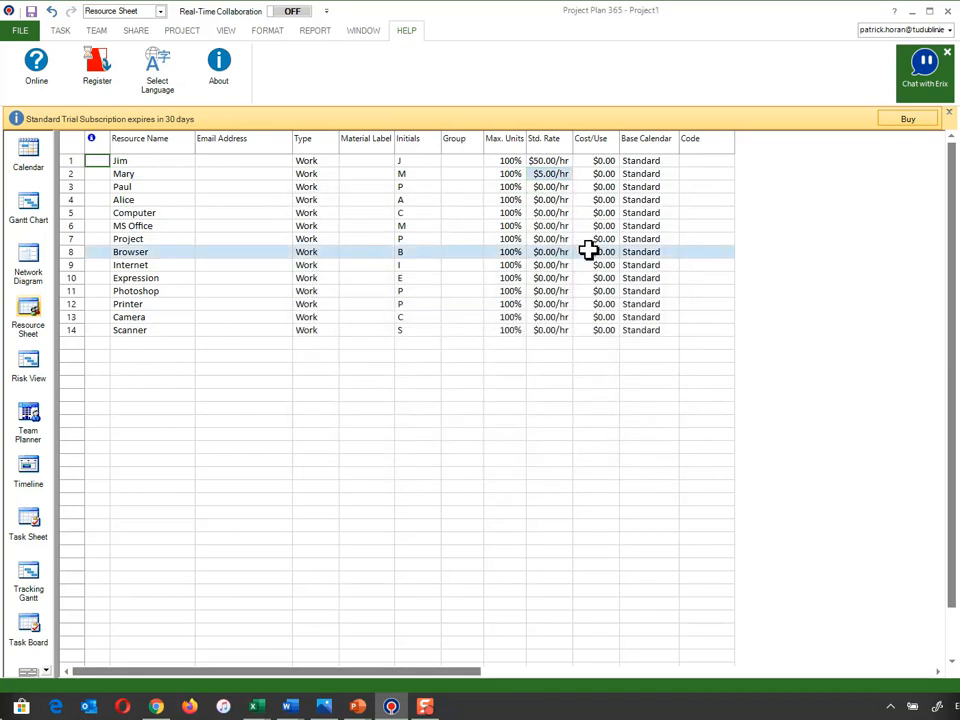
- Set the second team member's standard rate to $50.00/hr directly in the resource sheet
{"action": "left_click", "coordinate": [543, 177]}
{"action": "left_click", "coordinate": [539, 175]}
{"action": "type", "text": "0"}
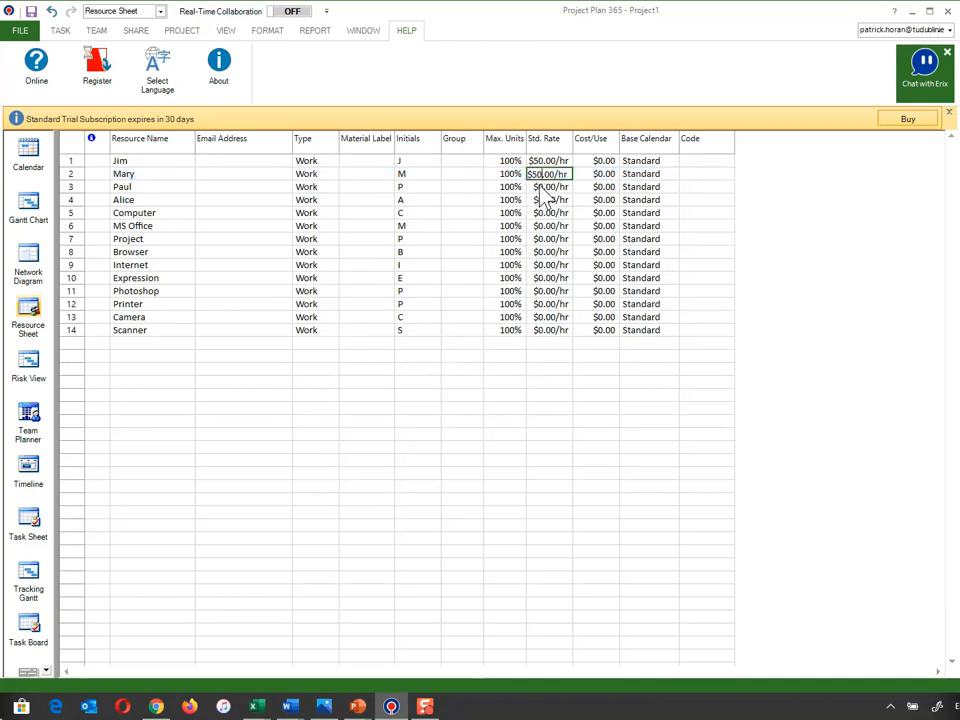
{"action": "key", "text": "Return"}
{"action": "left_click", "coordinate": [565, 175]}
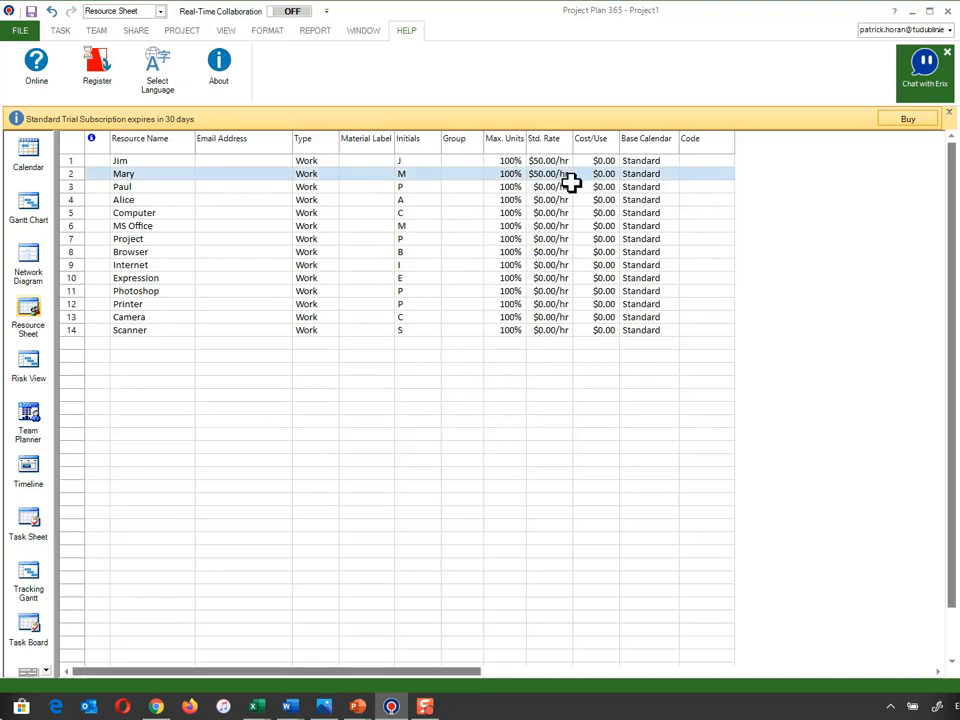
- Set the standard rates of the third and fourth team members to $50.00/hr each
{"action": "left_click", "coordinate": [569, 186]}
{"action": "left_click", "coordinate": [559, 199]}
{"action": "left_click", "coordinate": [553, 190]}
{"action": "left_click", "coordinate": [546, 190]}
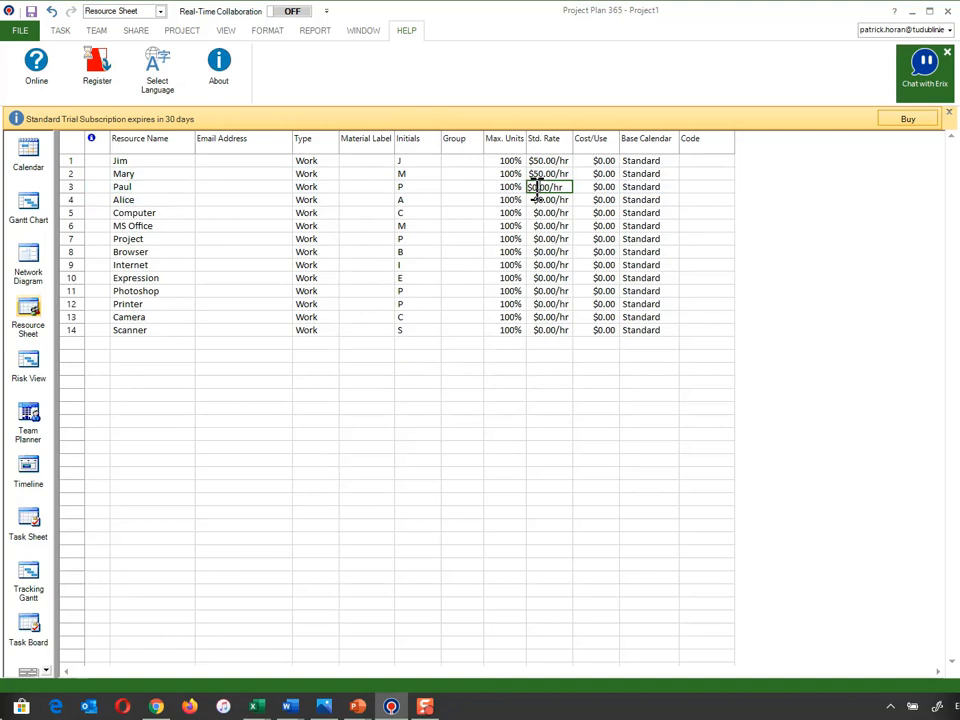
{"action": "type", "text": "50"}
{"action": "left_click", "coordinate": [540, 202]}
{"action": "left_click", "coordinate": [538, 203]}
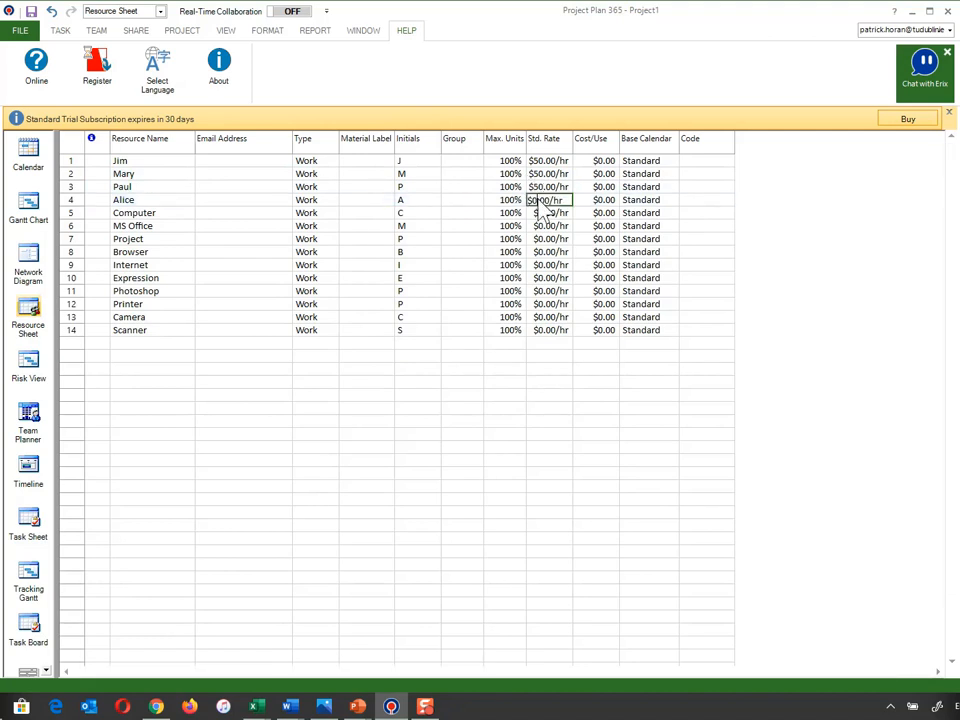
{"action": "type", "text": "50"}
{"action": "left_click", "coordinate": [549, 218]}
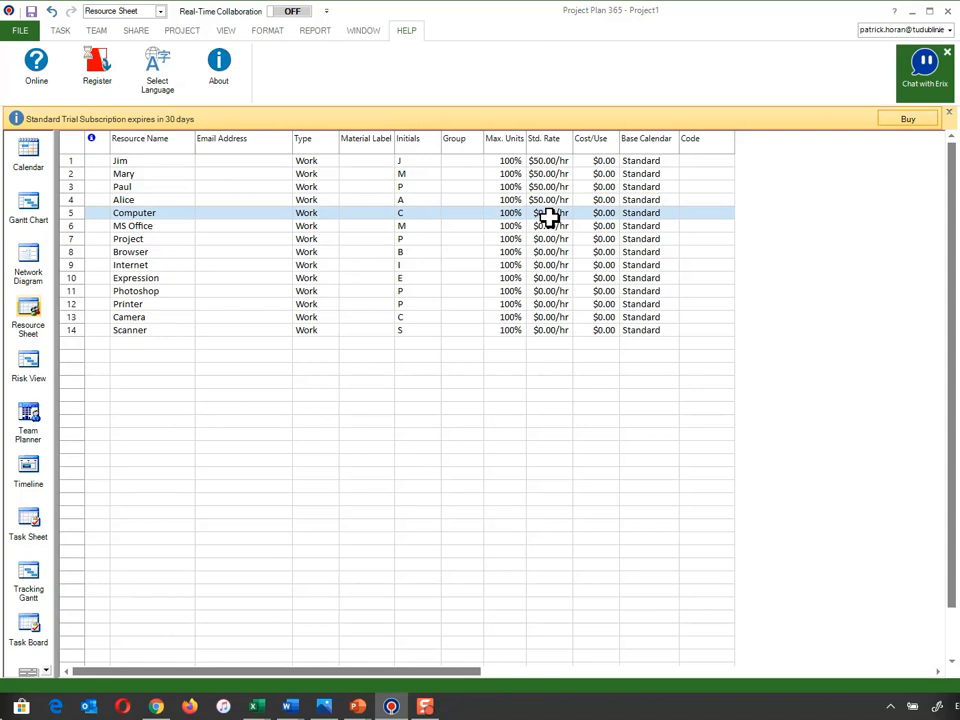
- Review the standard rates of the physical resources from Computer down to Photoshop
{"action": "left_click", "coordinate": [549, 214]}
{"action": "key", "text": "Down"}
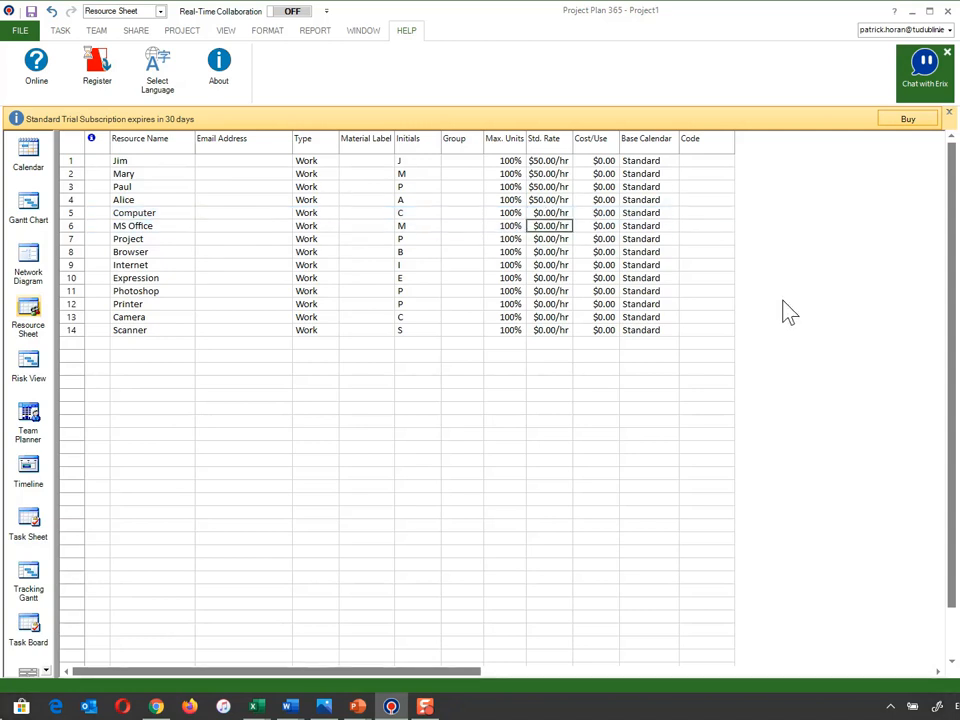
{"action": "key", "text": "Down"}
{"action": "key", "text": "Down"}
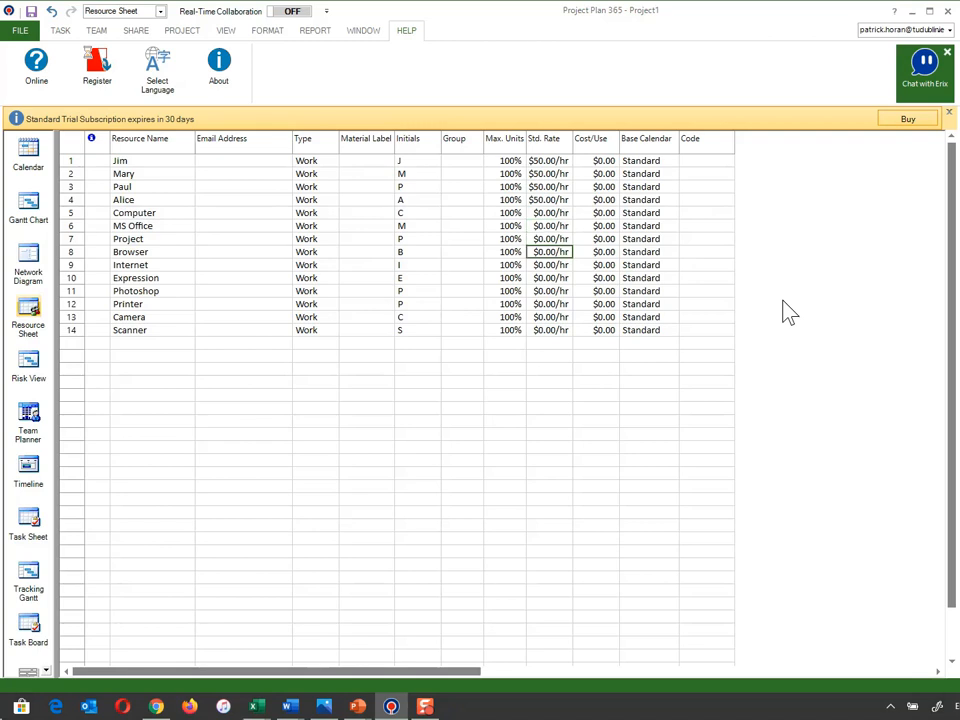
{"action": "key", "text": "Down"}
{"action": "key", "text": "Down"}
{"action": "key", "text": "Down"}
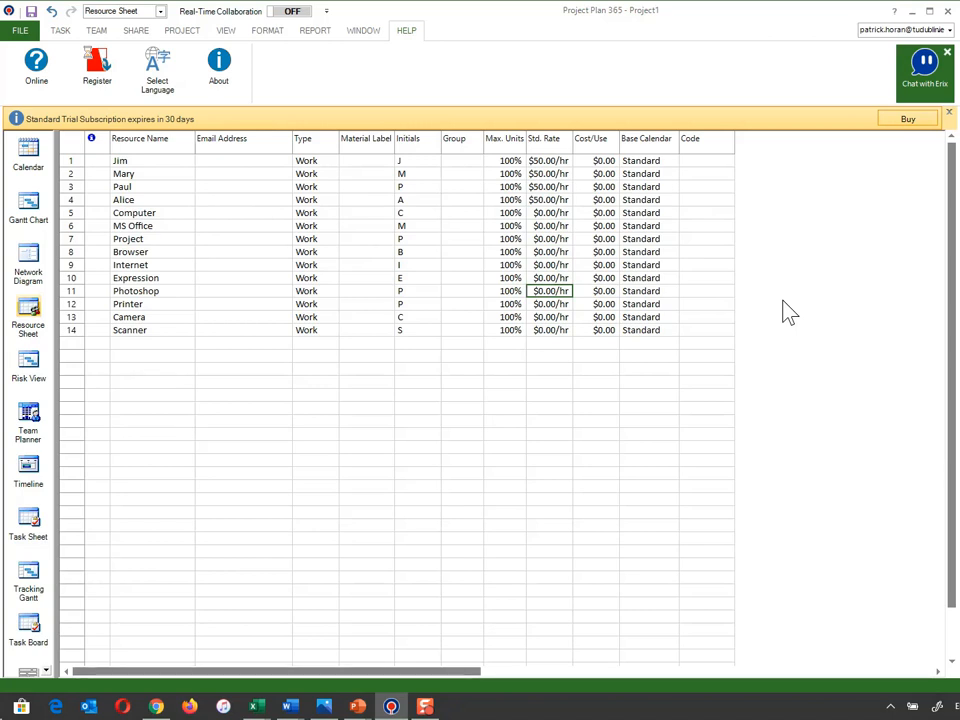
- Add "Photoshop Buy" as a separate resource below Scanner
{"action": "left_click", "coordinate": [147, 347]}
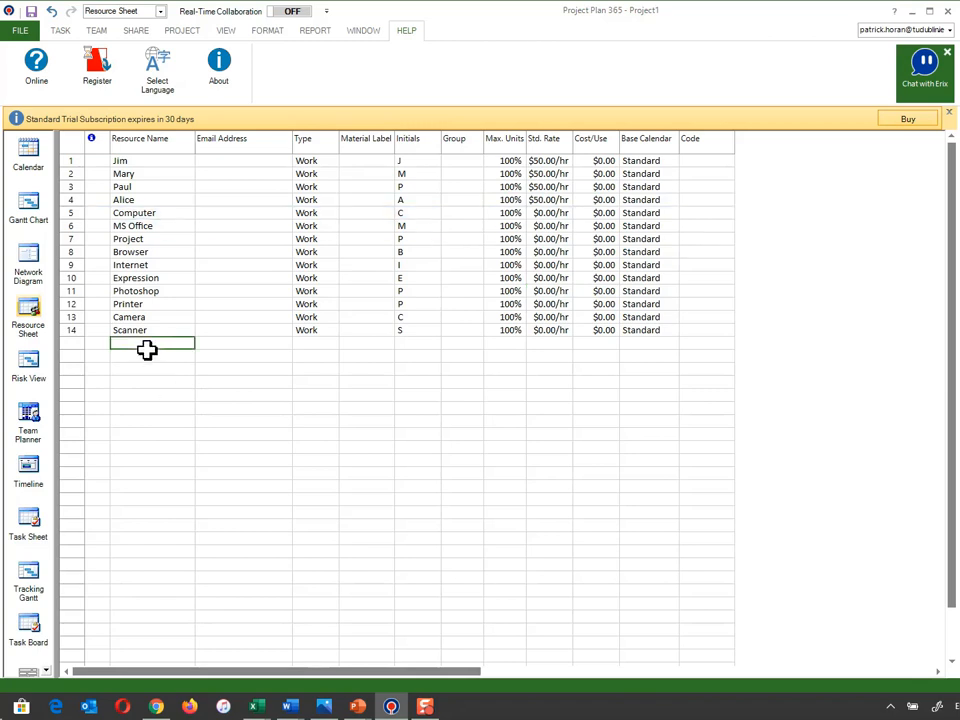
{"action": "type", "text": "Photoshop Buy"}
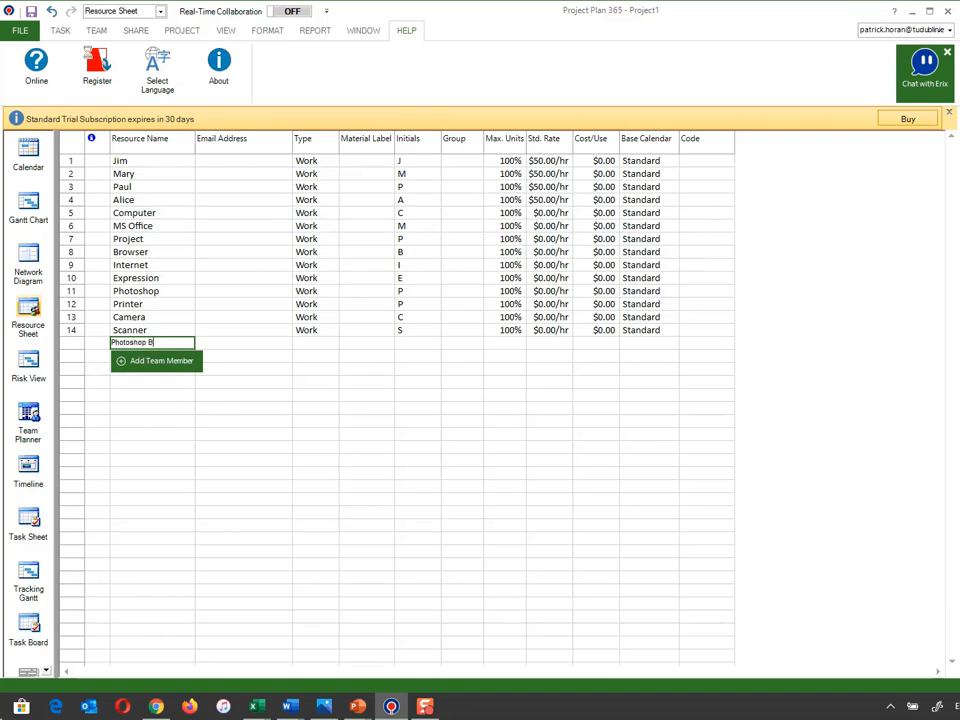
{"action": "key", "text": "Return"}
- Set the standard rate of the Photoshop Buy resource to $294.97/hr in the resource sheet
{"action": "left_click", "coordinate": [541, 344]}
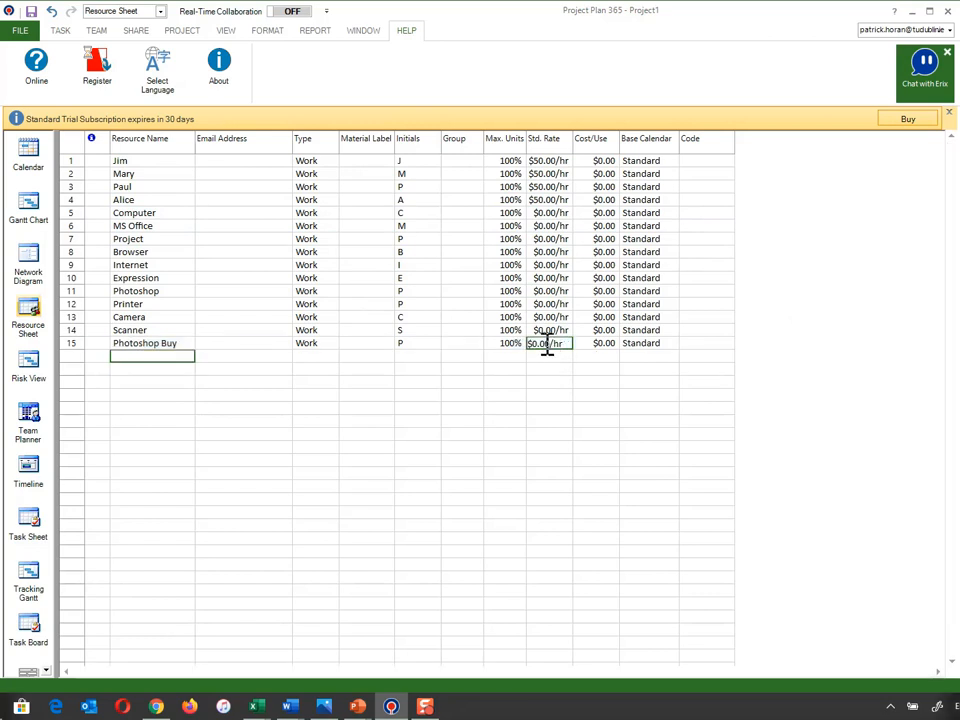
{"action": "mouse_move", "coordinate": [550, 344]}
{"action": "left_mouse_down"}
{"action": "mouse_move", "coordinate": [516, 345]}
{"action": "mouse_move", "coordinate": [534, 346]}
{"action": "left_mouse_up"}
{"action": "type", "text": "297"}
{"action": "key", "text": "BackSpace"}
{"action": "type", "text": "4.97"}
{"action": "key", "text": "Return"}
{"action": "left_click", "coordinate": [555, 346]}
{"action": "left_click", "coordinate": [557, 347]}
{"action": "left_click_drag", "start_coordinate": [558, 346], "coordinate": [581, 347]}
{"action": "left_click", "coordinate": [550, 363]}
- Set Photoshop Buy's standard rate to 0 and its per-use cost to $294.97 in its cost rate table
{"action": "left_click", "coordinate": [190, 344]}
{"action": "double_click", "coordinate": [179, 347]}
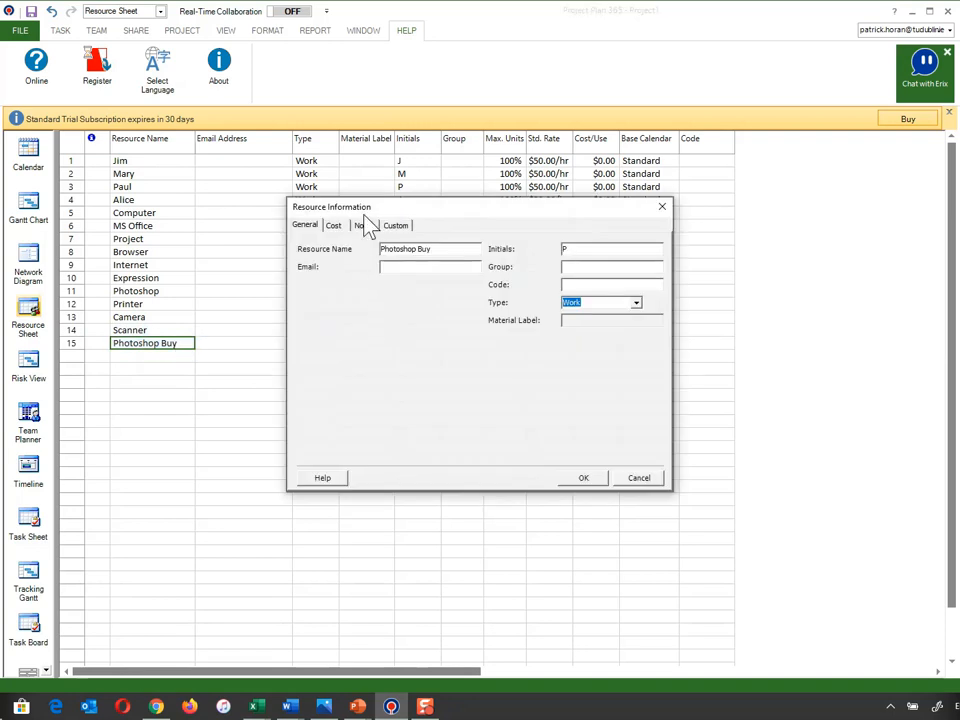
{"action": "left_click", "coordinate": [336, 226]}
{"action": "left_click", "coordinate": [420, 364]}
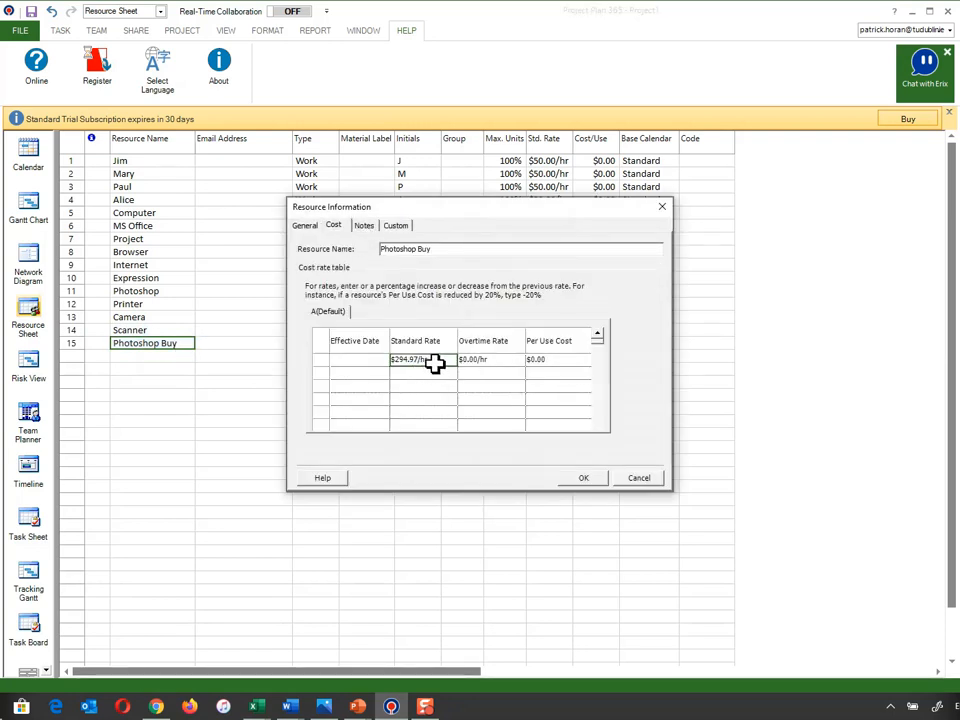
{"action": "type", "text": "0"}
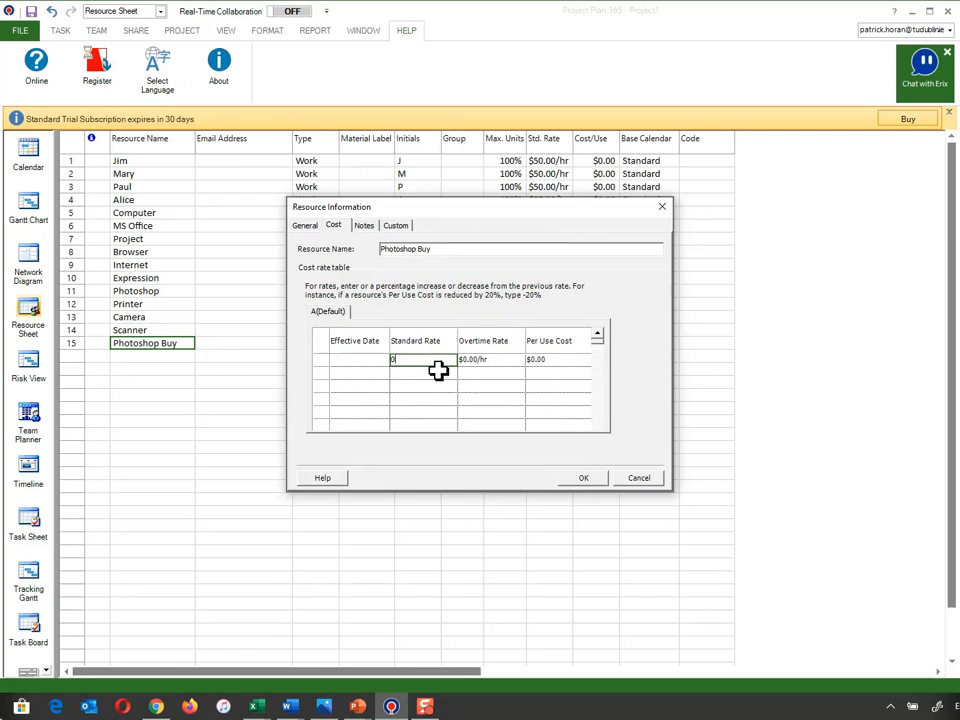
{"action": "left_click", "coordinate": [548, 364]}
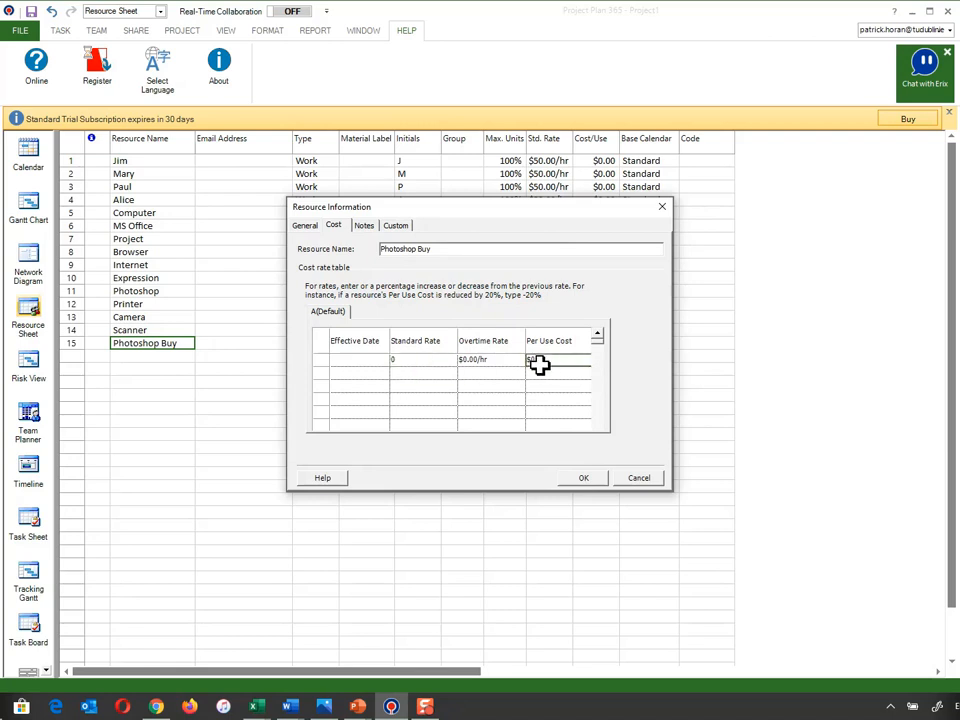
{"action": "double_click", "coordinate": [533, 360]}
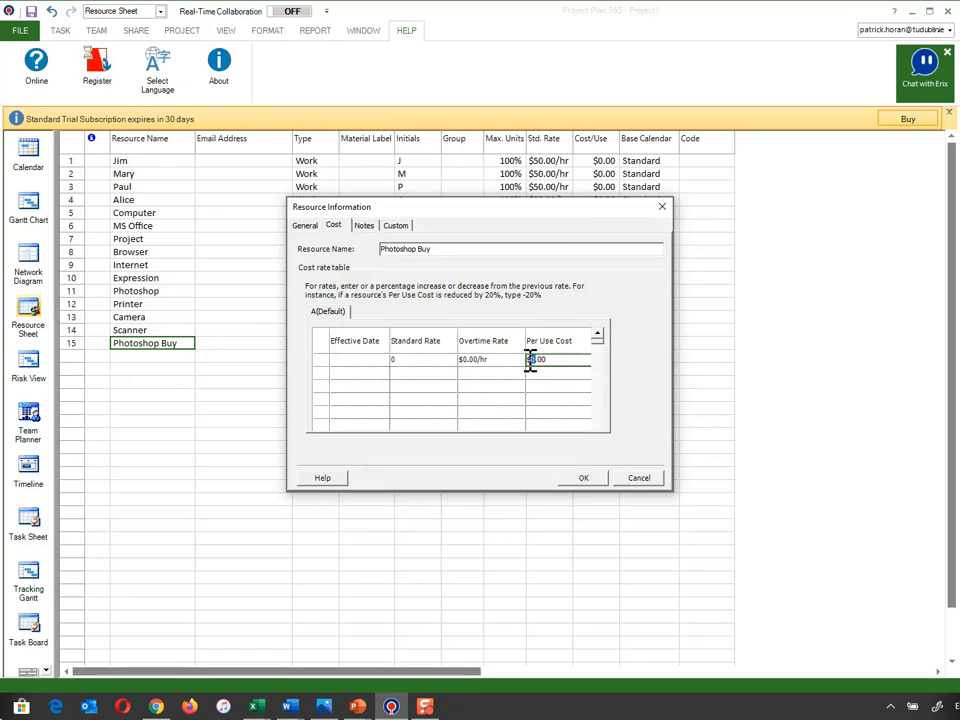
{"action": "type", "text": "294.97"}
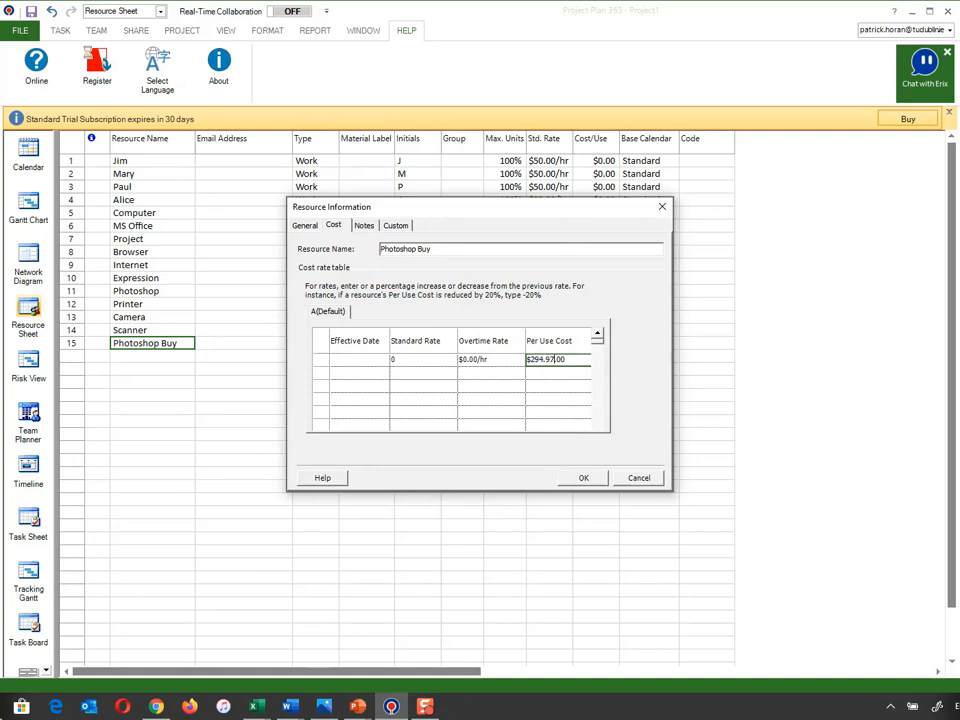
{"action": "left_click", "coordinate": [555, 396]}
{"action": "left_click", "coordinate": [580, 405]}
{"action": "left_click", "coordinate": [590, 480]}
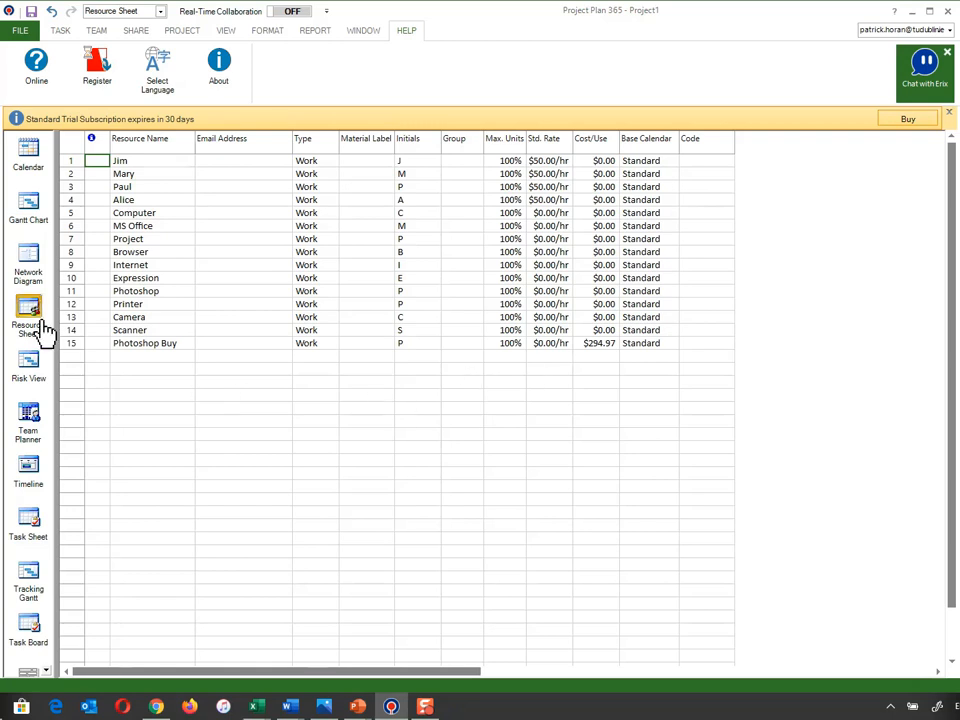
- Add "Camera Buy" as a separate resource below Photoshop Buy in the resource sheet
{"action": "left_click", "coordinate": [131, 358]}
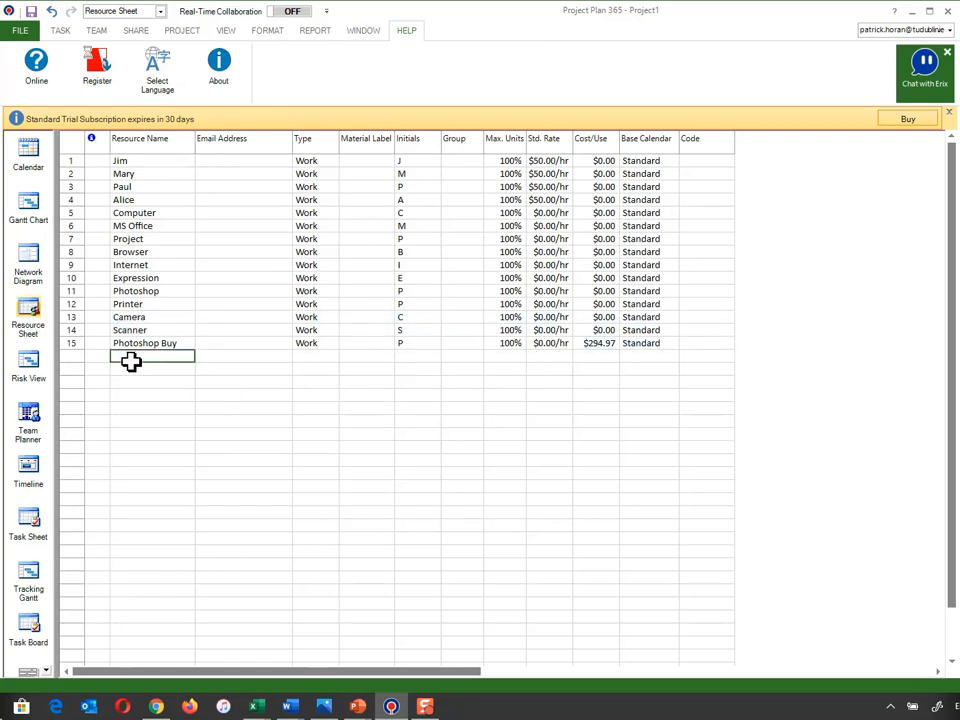
{"action": "left_click", "coordinate": [130, 358]}
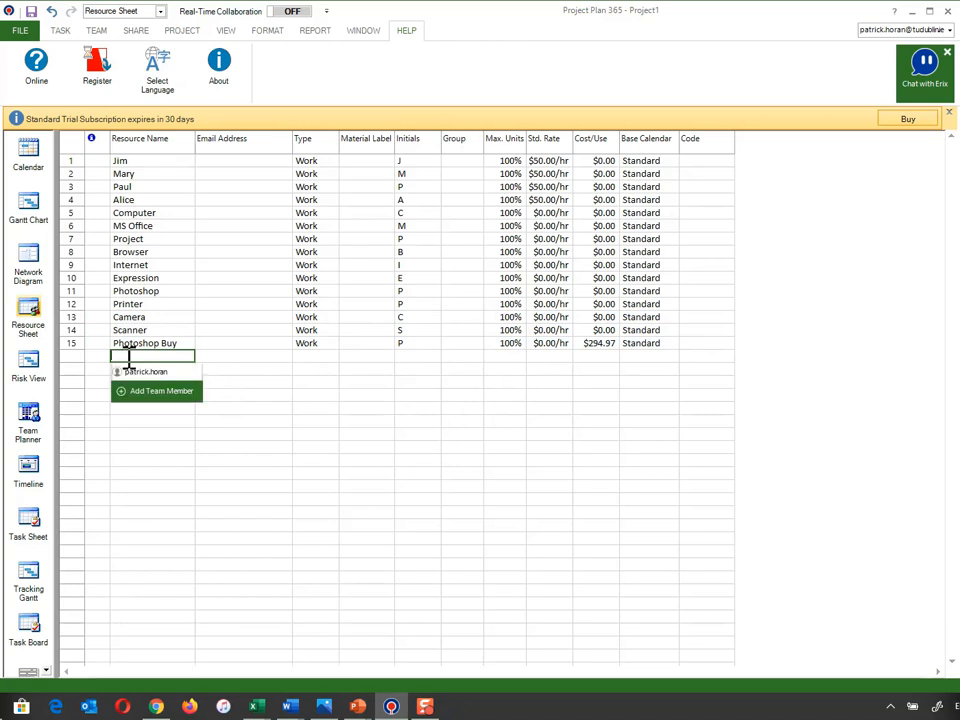
{"action": "type", "text": "Camera Buy"}
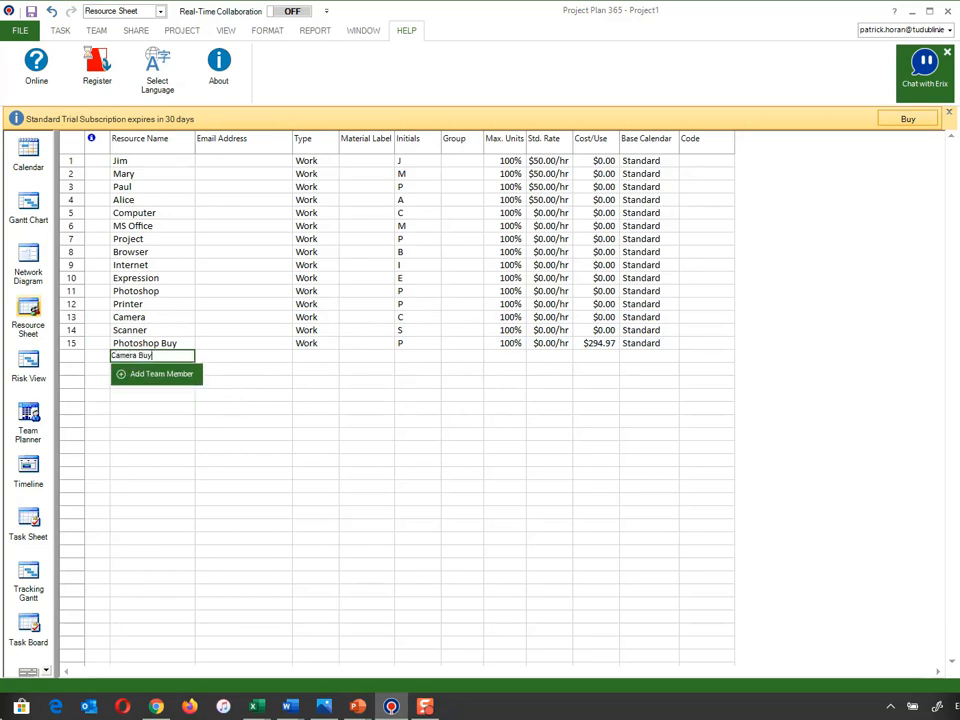
{"action": "key", "text": "Return"}
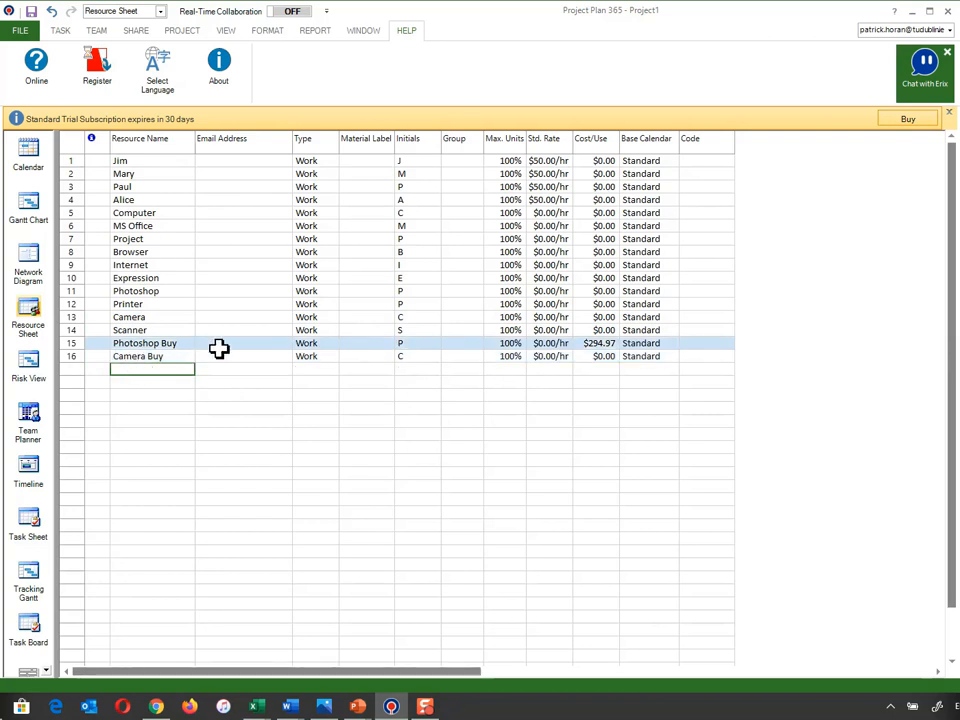
- Set the per-use cost of the Camera Buy resource to $100.00 in its cost rate table
{"action": "left_click", "coordinate": [168, 359]}
{"action": "double_click", "coordinate": [168, 359]}
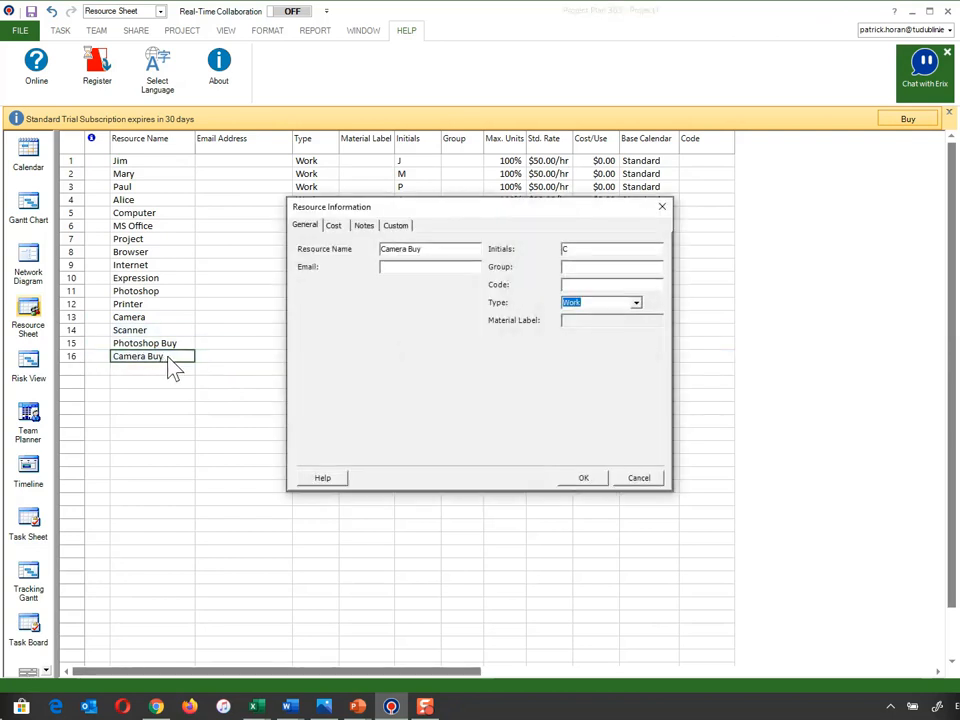
{"action": "left_click", "coordinate": [336, 226]}
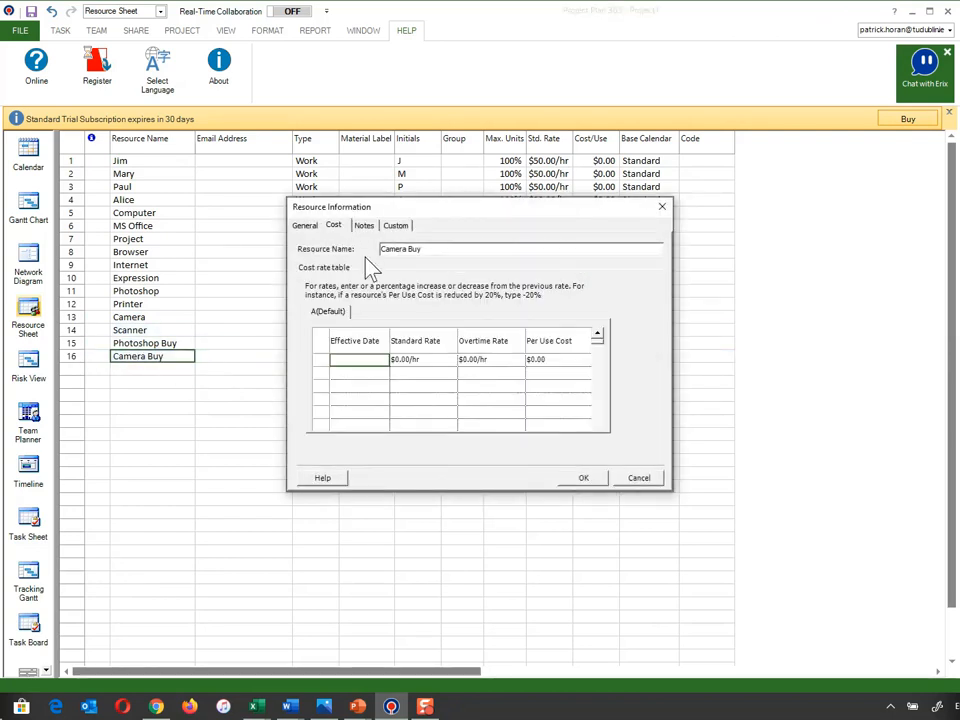
{"action": "left_click", "coordinate": [533, 359]}
{"action": "type", "text": "10"}
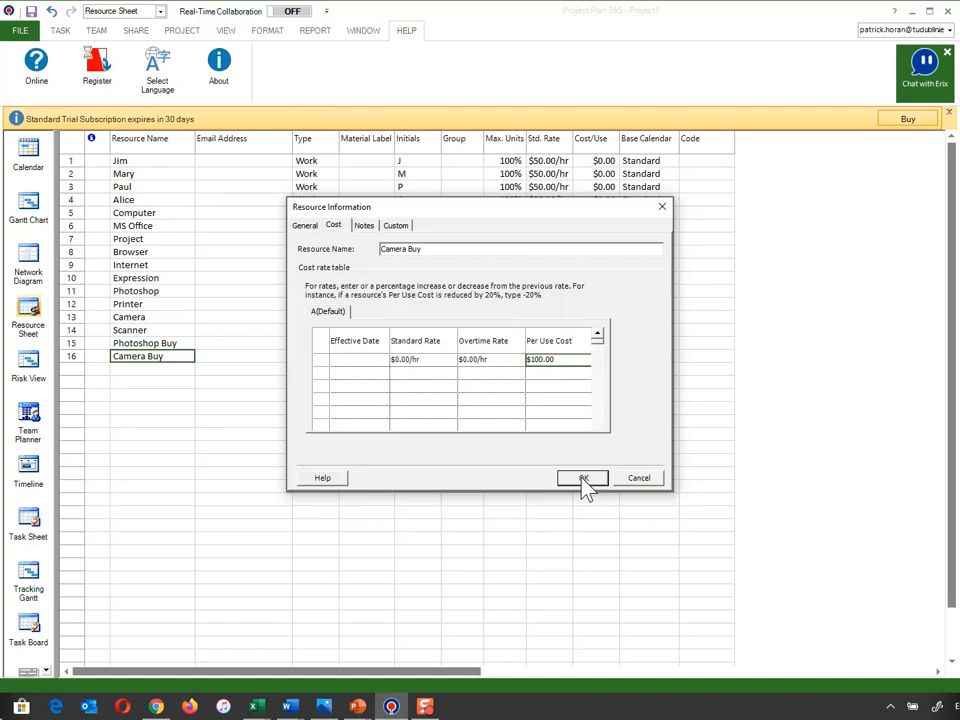
{"action": "left_click", "coordinate": [568, 388]}
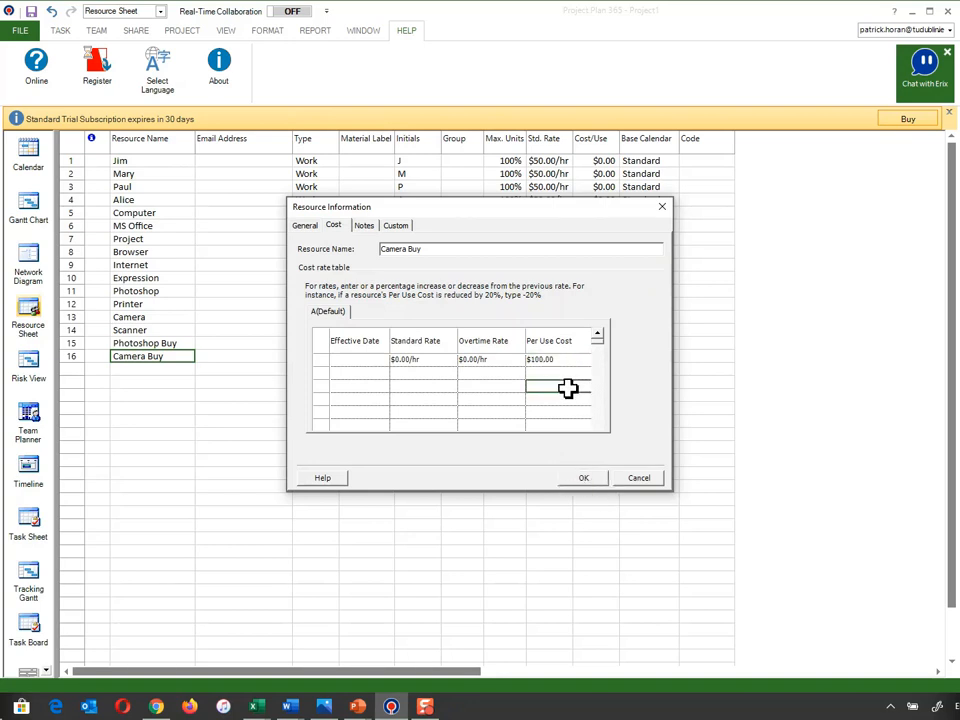
{"action": "left_click", "coordinate": [582, 478]}
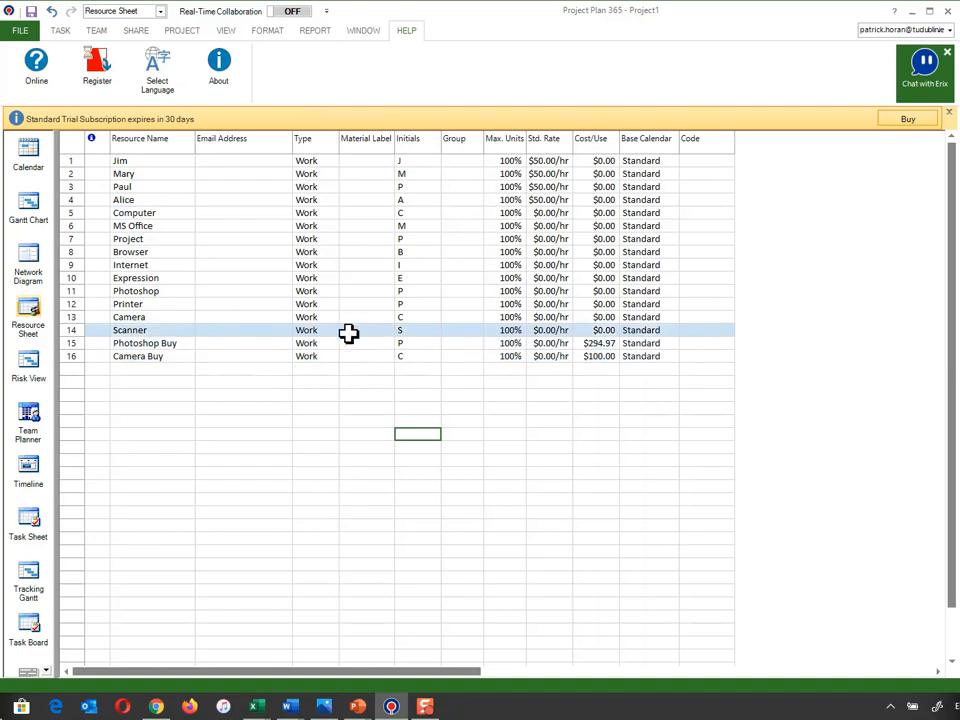
- In the Gantt Chart, assign all four team members plus Computer and MS Office to the Brainstorming task
{"action": "left_click", "coordinate": [30, 215]}
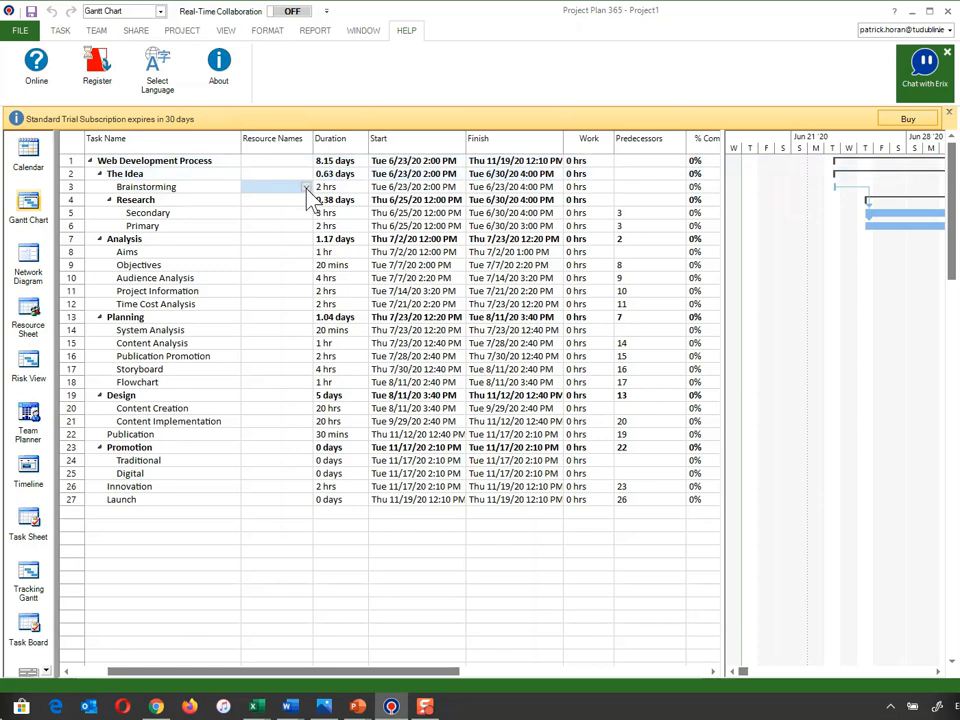
{"action": "left_click", "coordinate": [305, 188]}
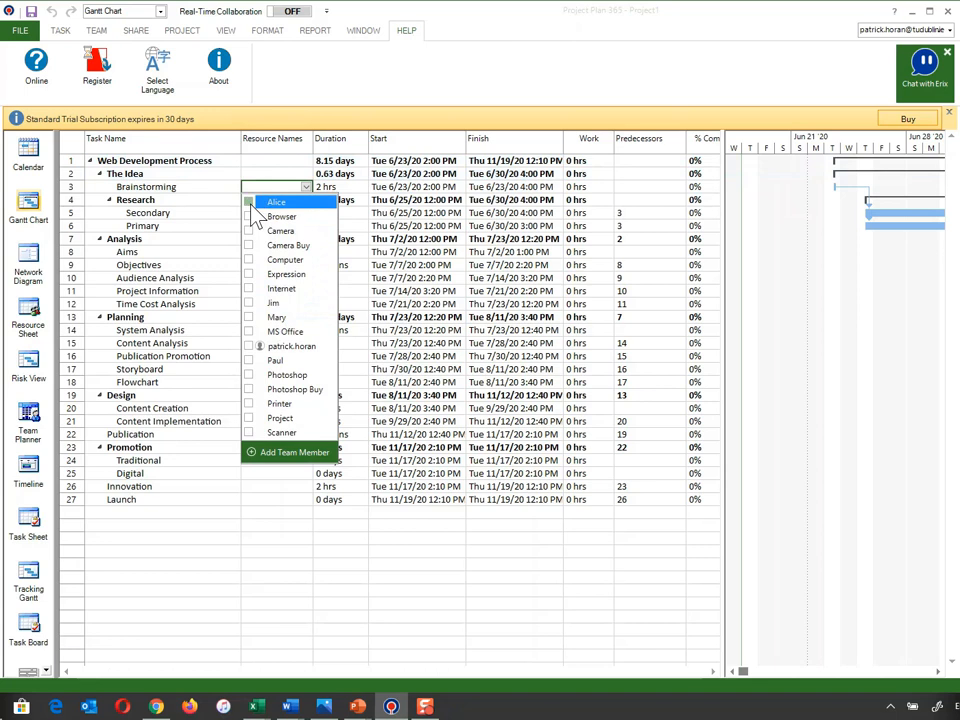
{"action": "left_click", "coordinate": [249, 304]}
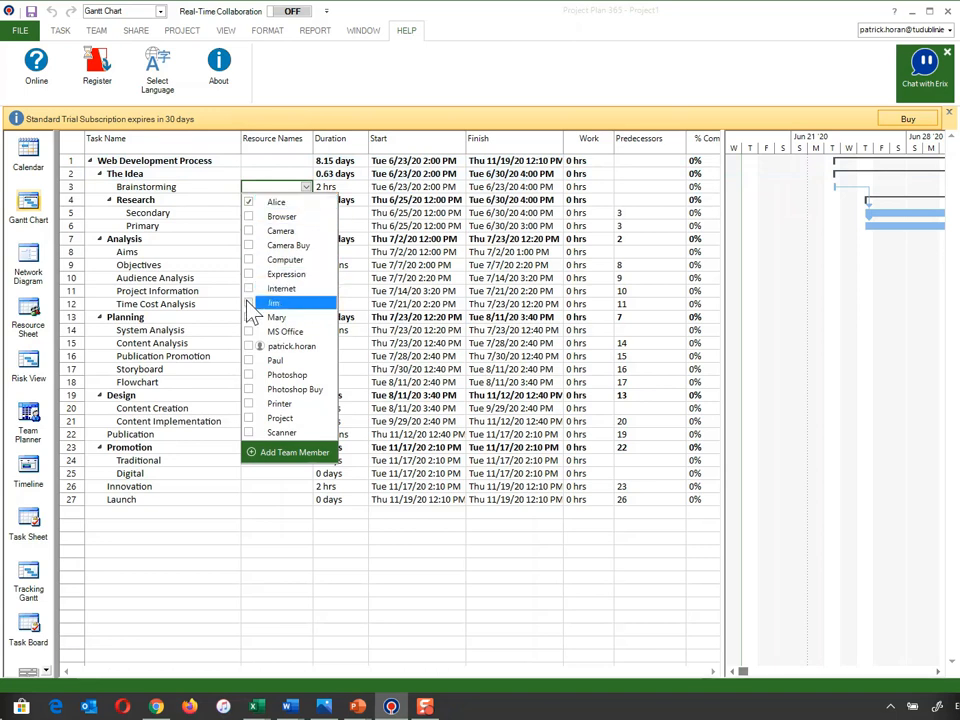
{"action": "left_click", "coordinate": [250, 318]}
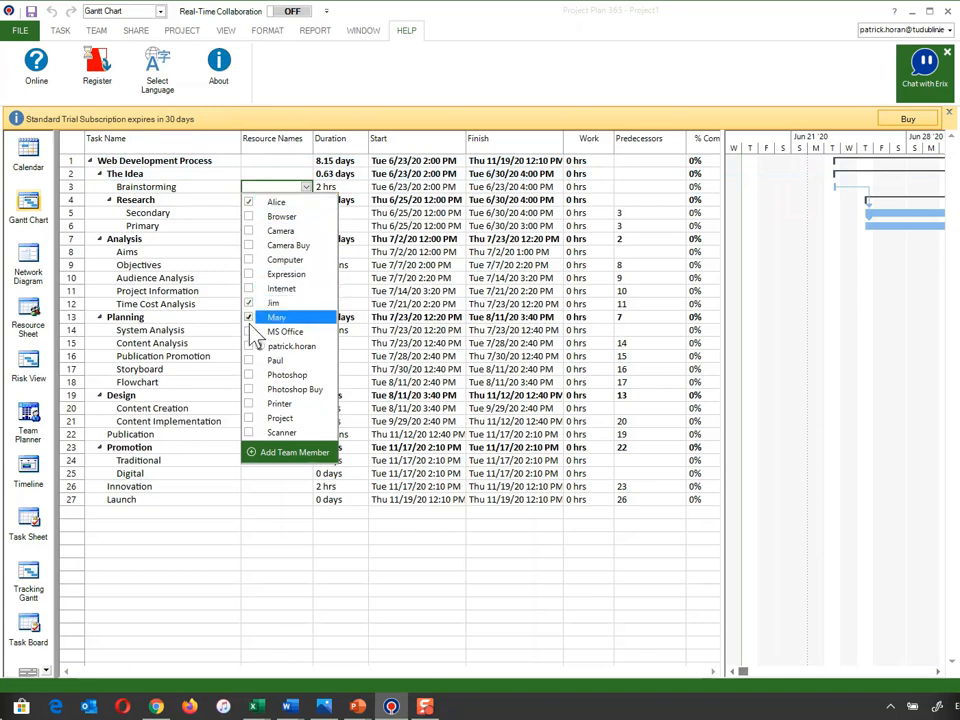
{"action": "left_click", "coordinate": [250, 360]}
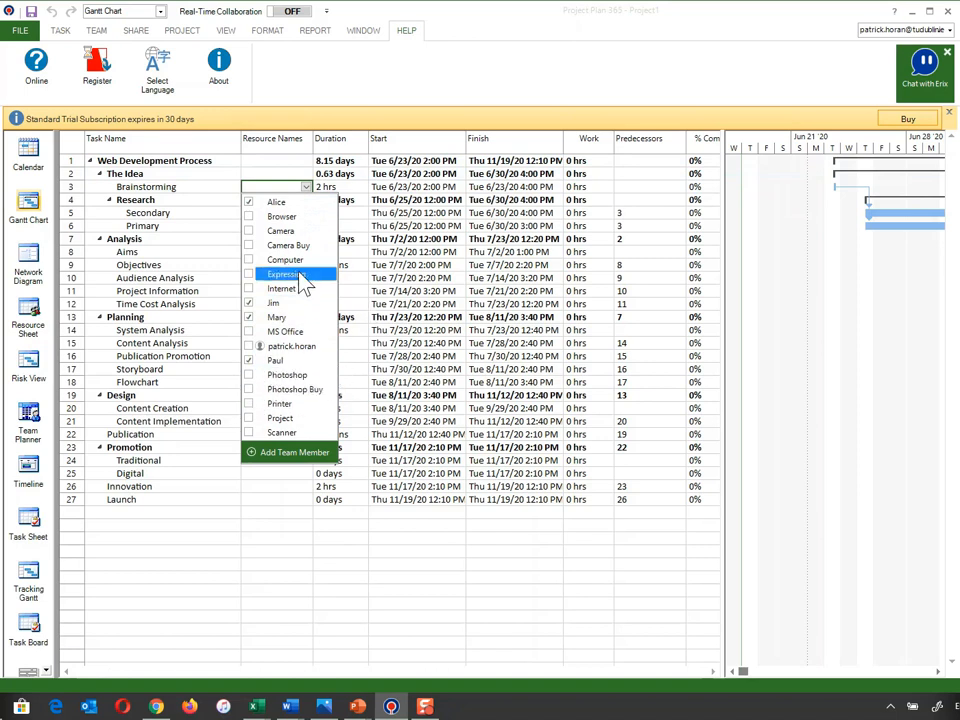
{"action": "left_click", "coordinate": [250, 261]}
{"action": "left_click", "coordinate": [249, 331]}
{"action": "left_click", "coordinate": [411, 253]}
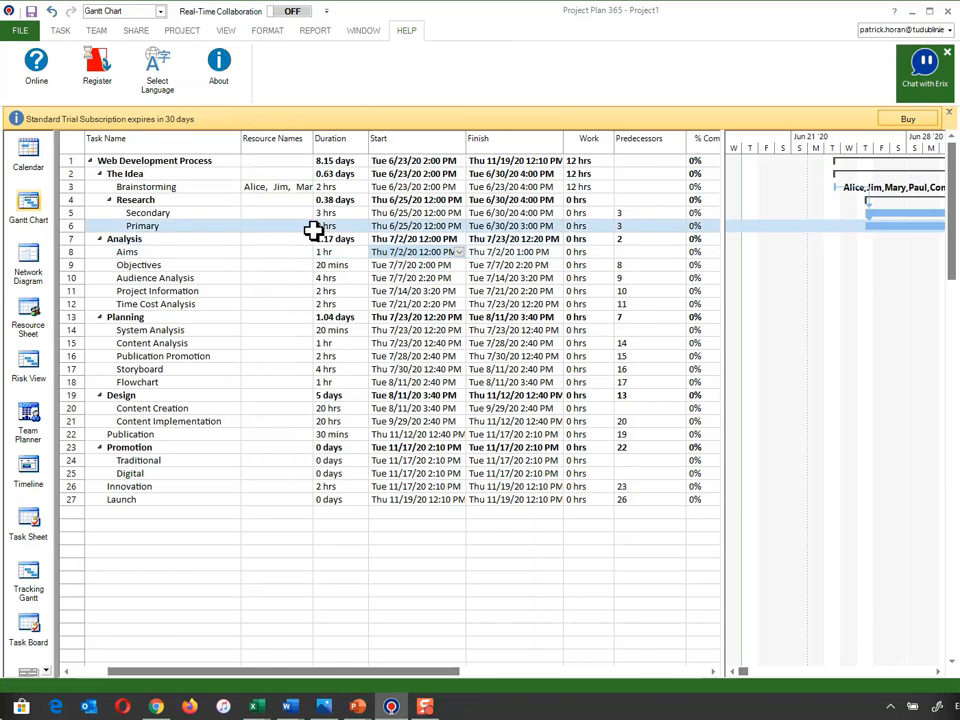
{"action": "left_click", "coordinate": [937, 672]}
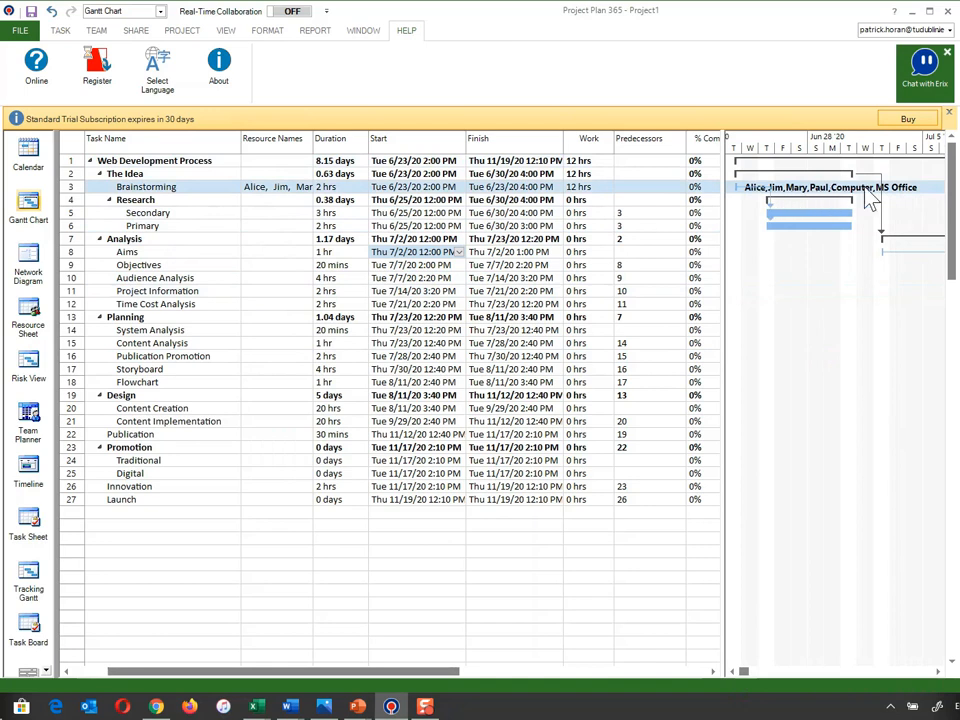
- Assign the last two team members of the resource sheet plus Browser, Computer, Internet and MS Office to the Secondary research task
{"action": "left_click", "coordinate": [294, 219]}
{"action": "left_click", "coordinate": [305, 213]}
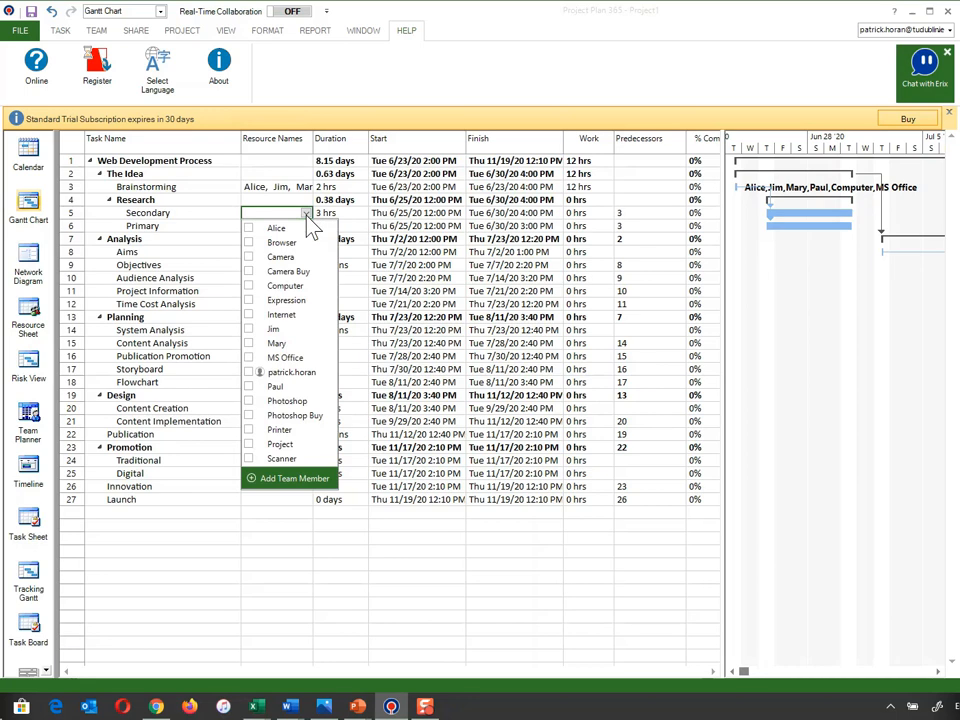
{"action": "left_click", "coordinate": [249, 228]}
{"action": "left_click", "coordinate": [249, 387]}
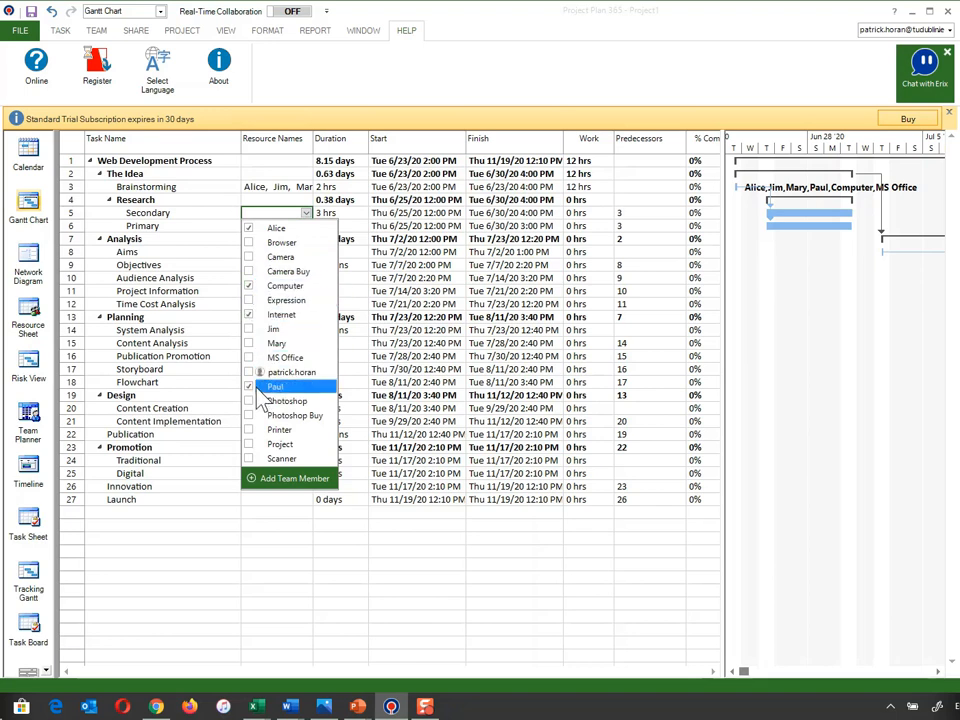
{"action": "left_click", "coordinate": [262, 243]}
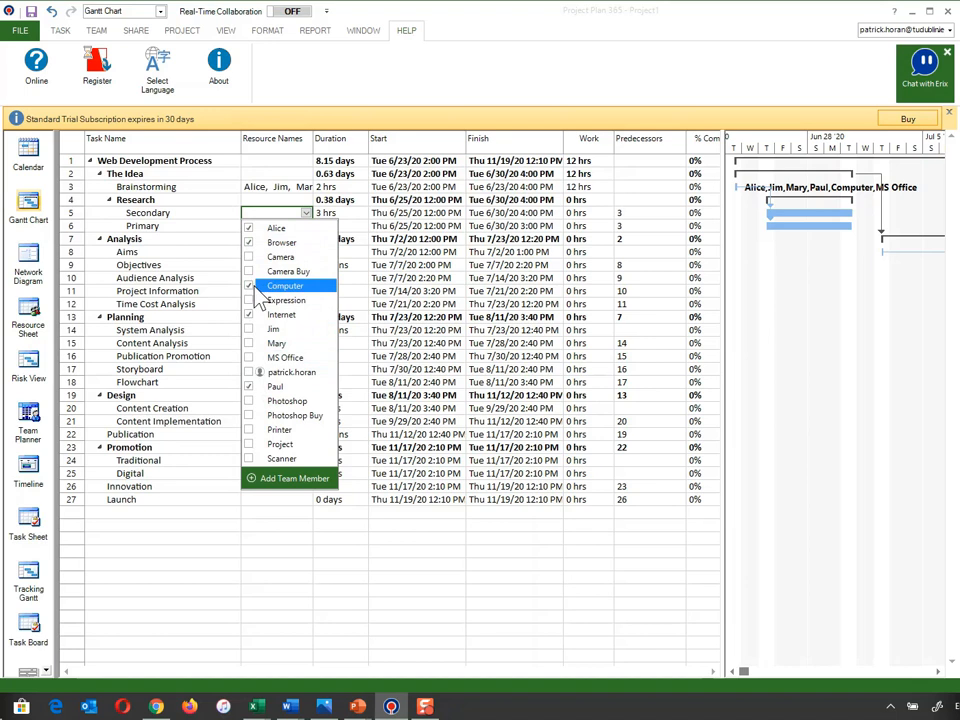
{"action": "left_click", "coordinate": [270, 358]}
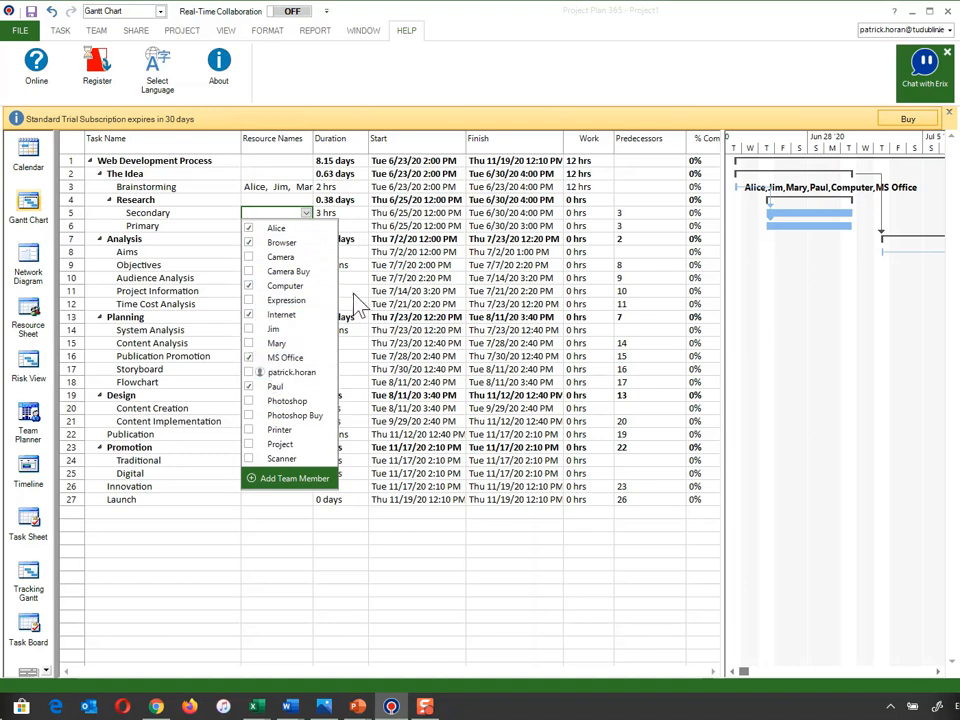
- Assign the other two team members plus Internet, Computer, Browser and MS Office to the Primary research task
{"action": "left_click", "coordinate": [300, 226]}
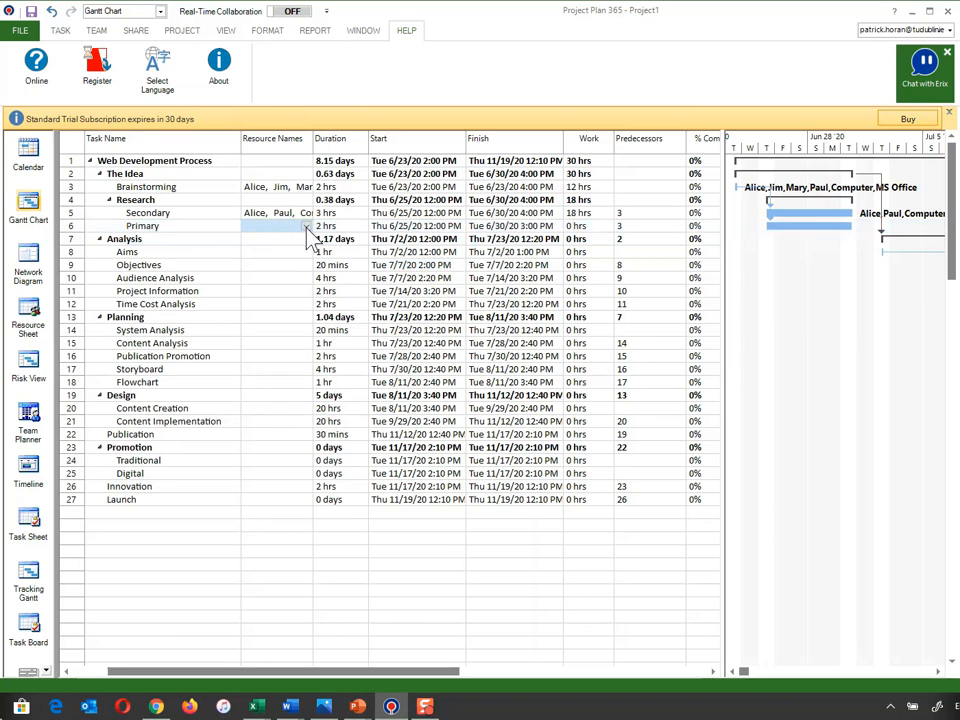
{"action": "left_click", "coordinate": [306, 227]}
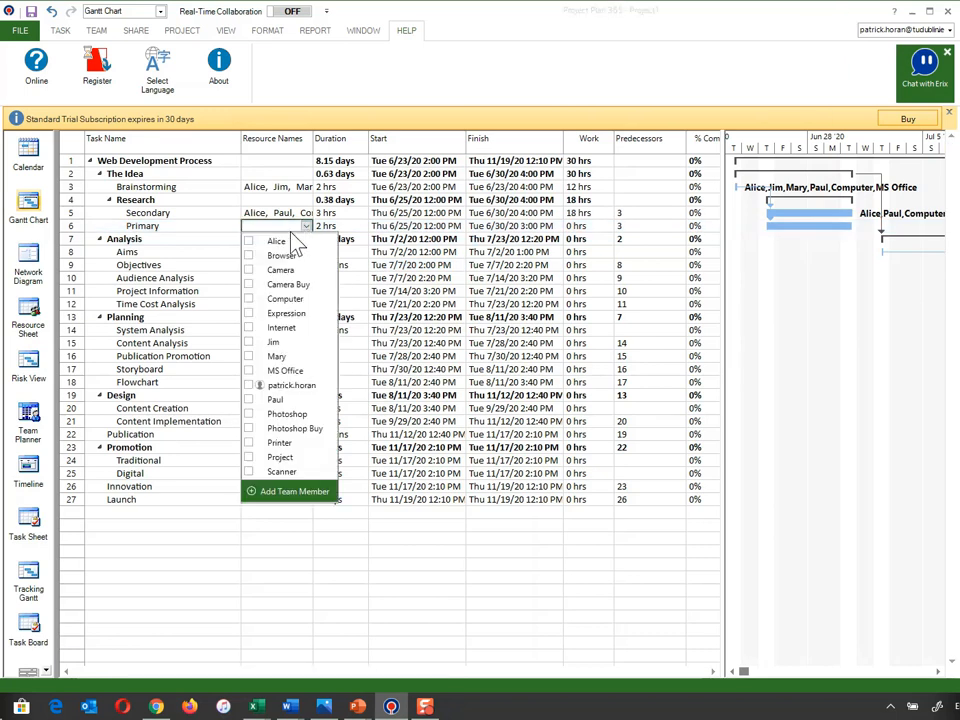
{"action": "left_click", "coordinate": [247, 342]}
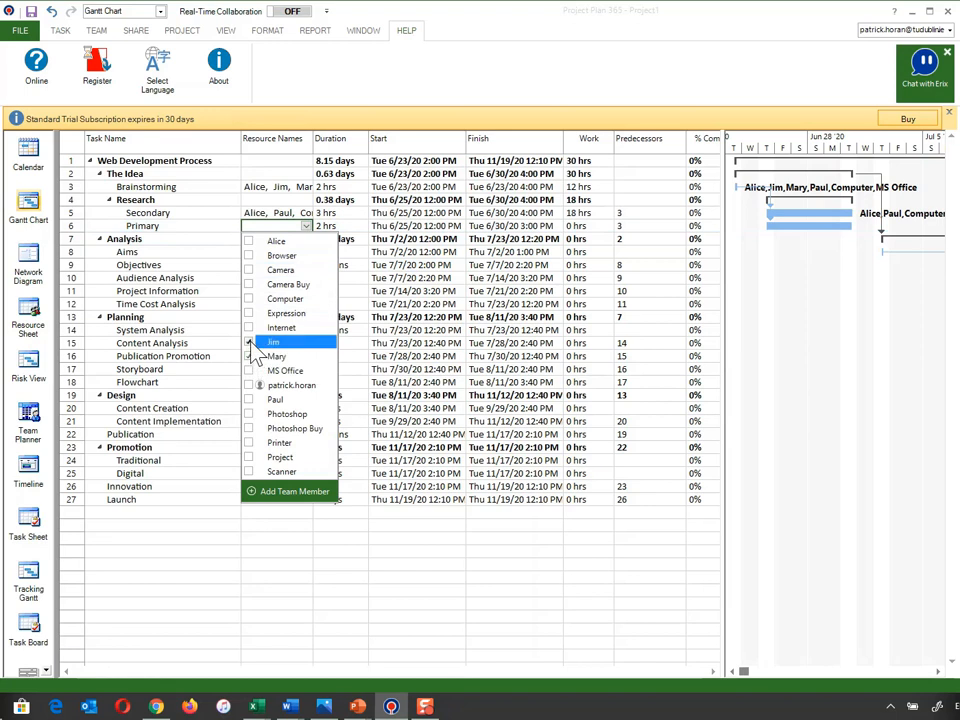
{"action": "left_click", "coordinate": [248, 356]}
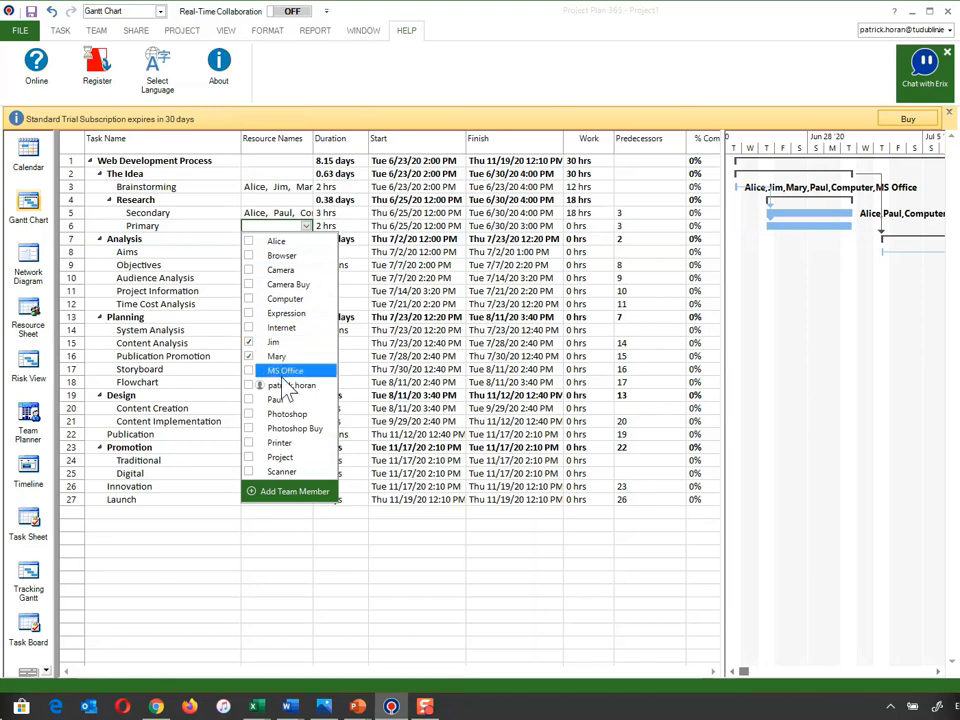
{"action": "left_click", "coordinate": [247, 327]}
{"action": "left_click", "coordinate": [249, 299]}
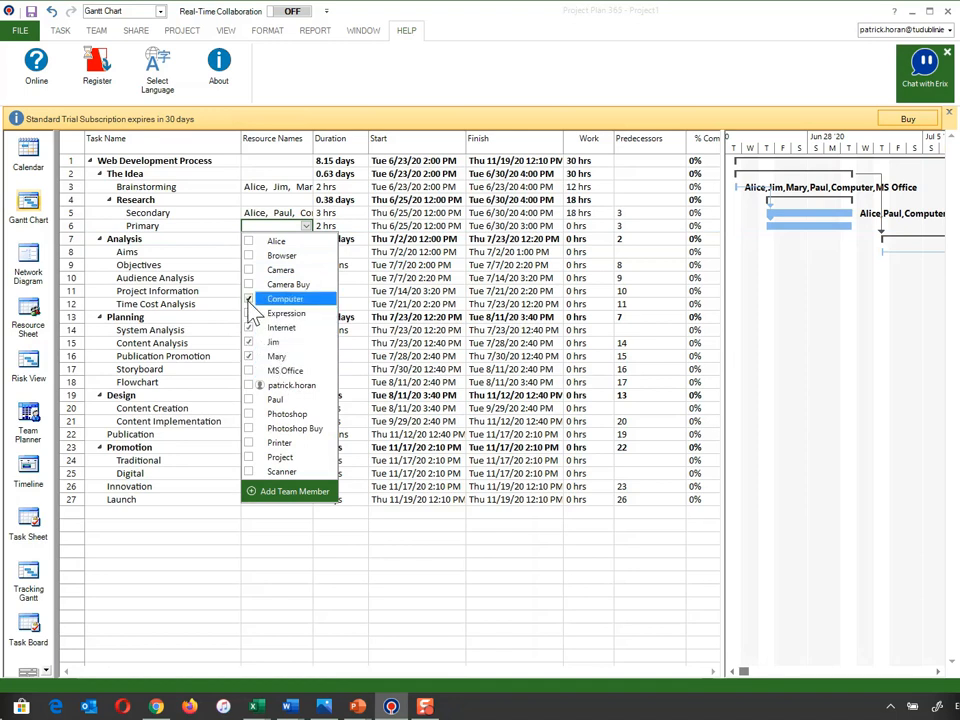
{"action": "left_click", "coordinate": [250, 256]}
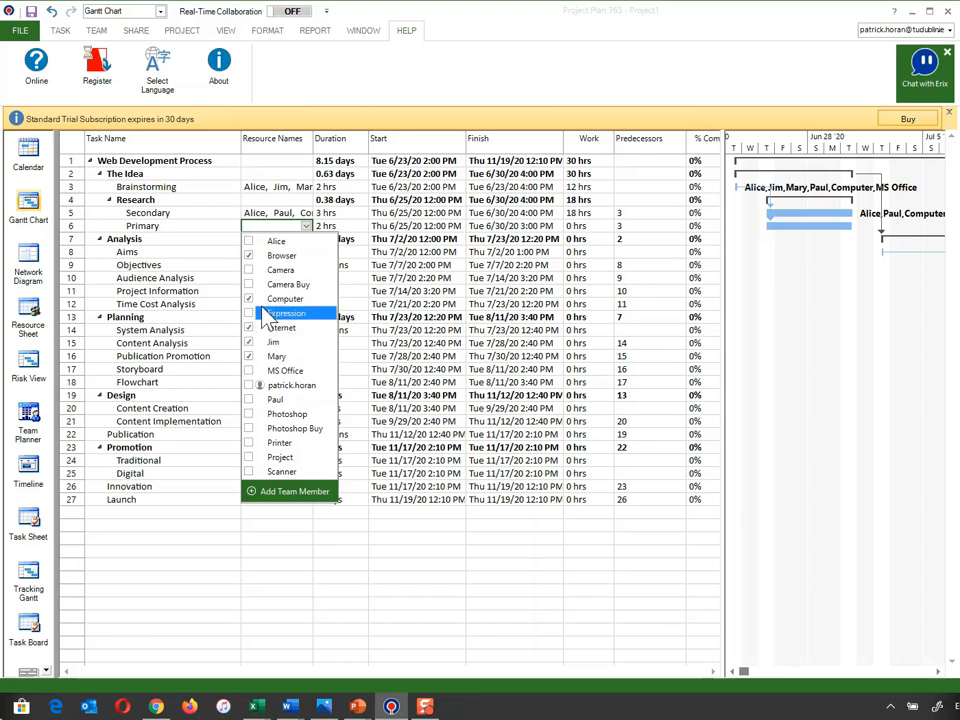
{"action": "left_click", "coordinate": [249, 370]}
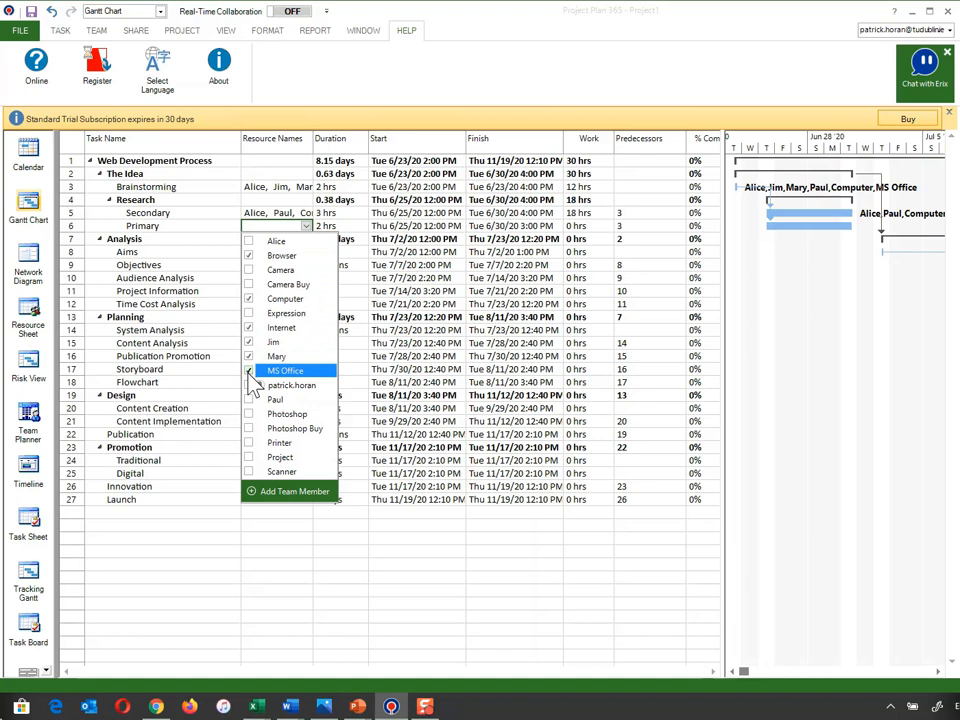
- Check which resources are assigned to the Secondary research task
{"action": "left_click", "coordinate": [275, 213]}
{"action": "left_click", "coordinate": [280, 213]}
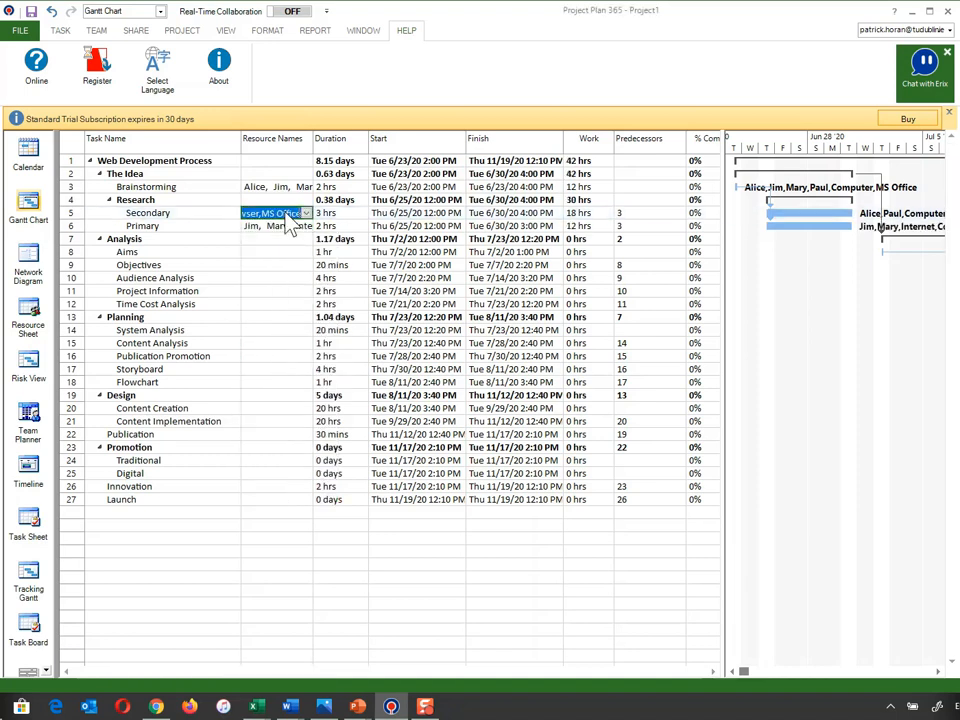
{"action": "left_click", "coordinate": [307, 213]}
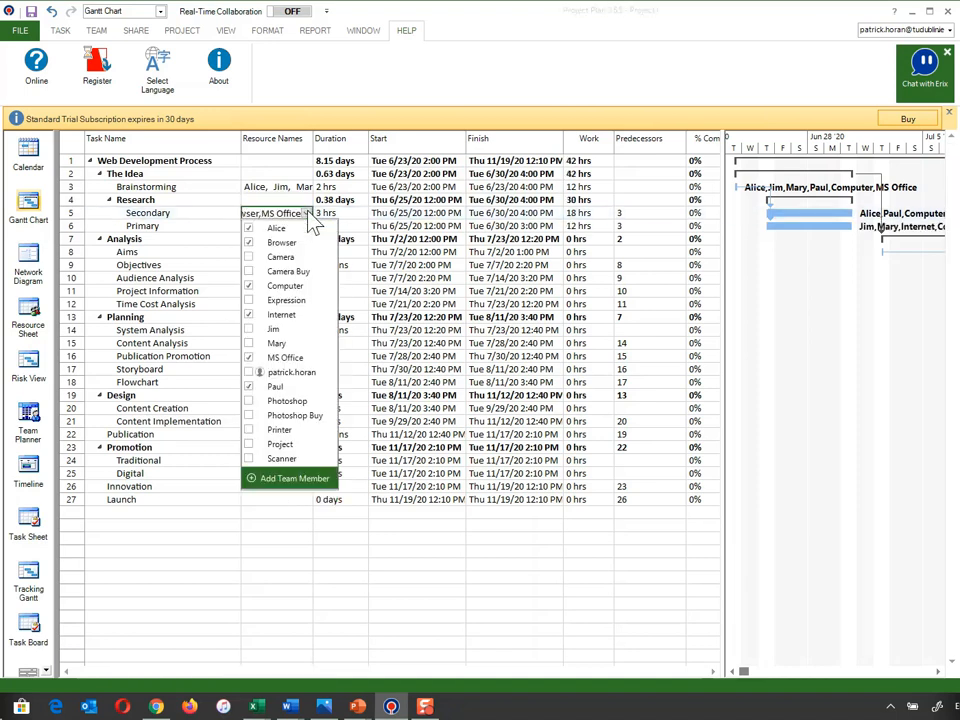
{"action": "left_click", "coordinate": [249, 314]}
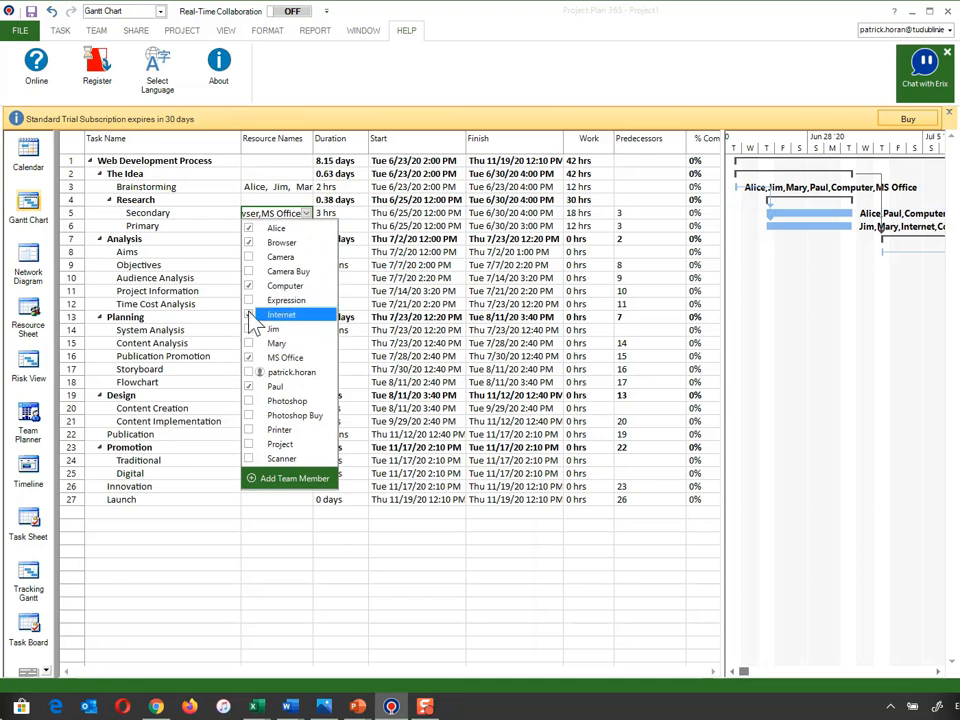
{"action": "left_click", "coordinate": [341, 188]}
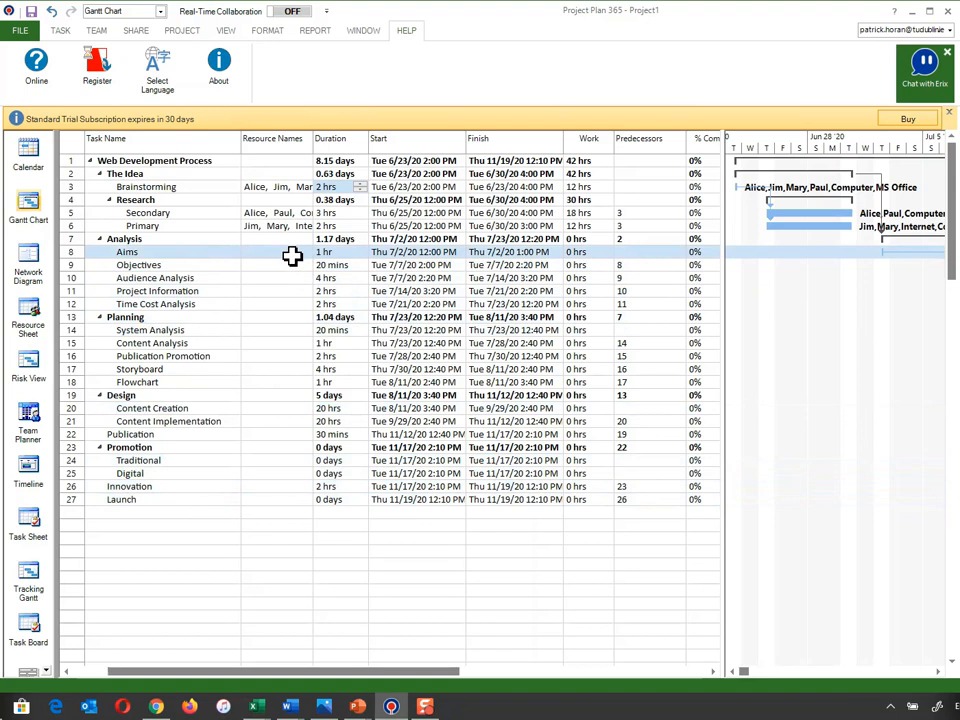
- Assign Computer, Project, Internet, Browser and the third team member of the resource sheet to the Time Cost Analysis task
{"action": "left_click", "coordinate": [264, 308]}
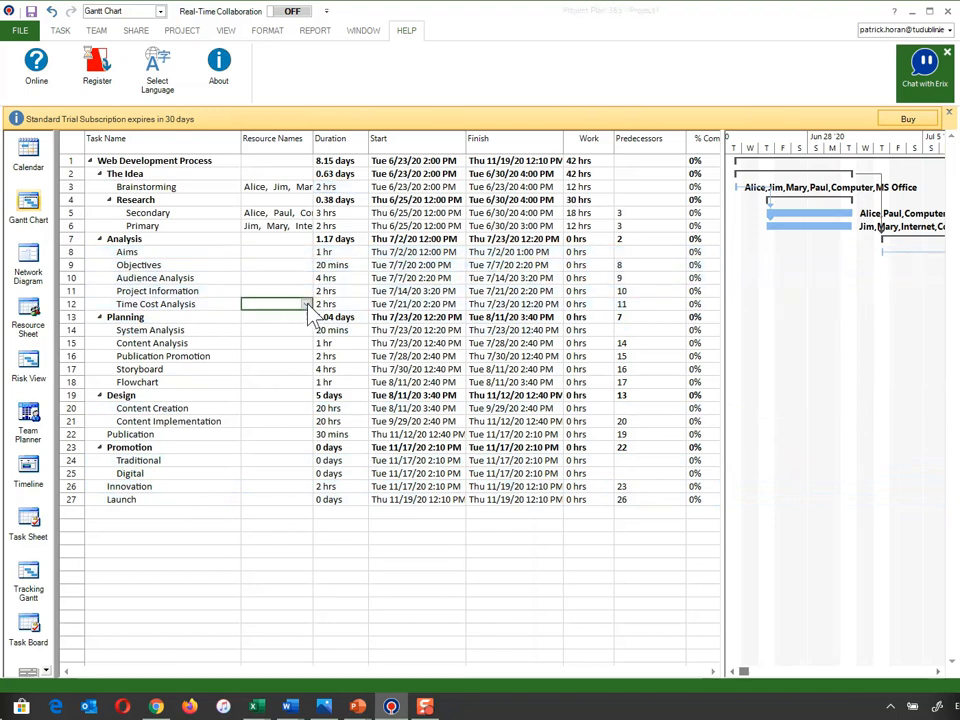
{"action": "left_click", "coordinate": [306, 304]}
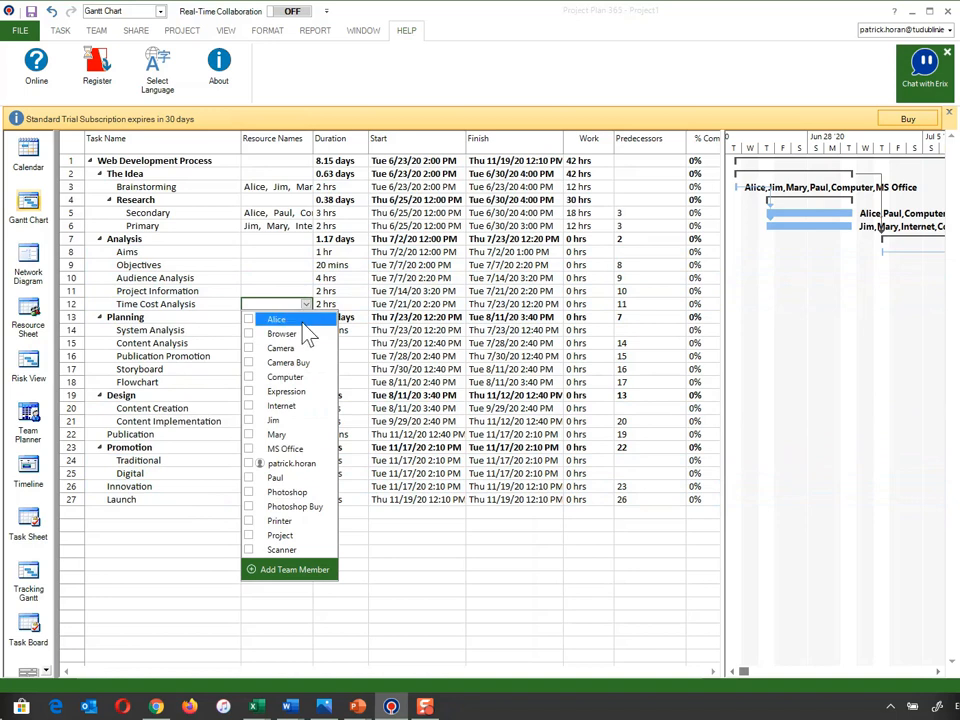
{"action": "left_click", "coordinate": [249, 378]}
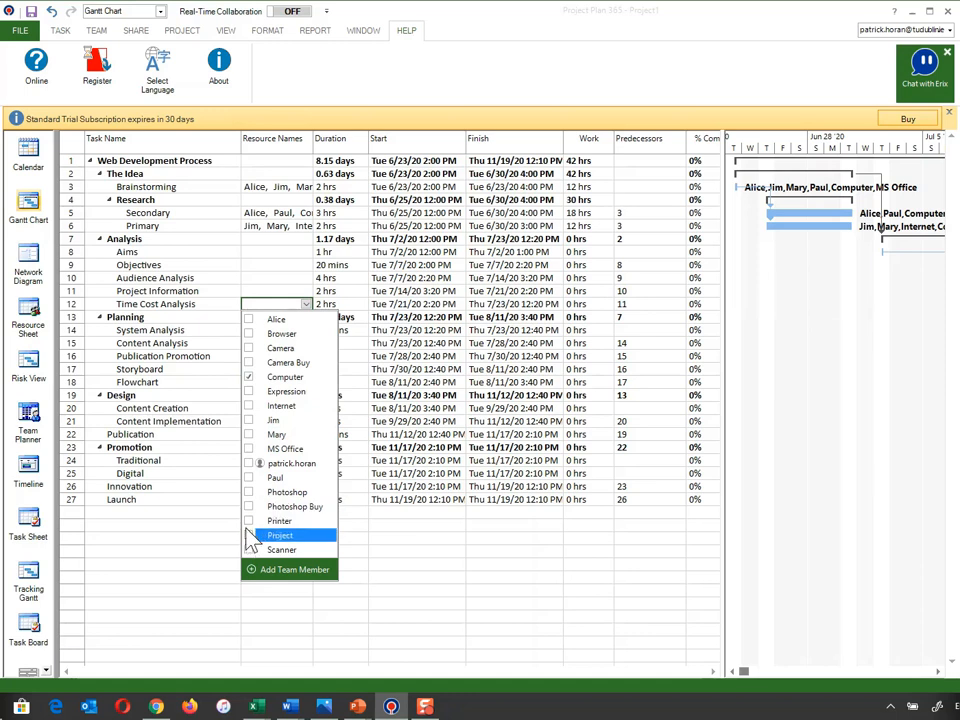
{"action": "left_click", "coordinate": [249, 535]}
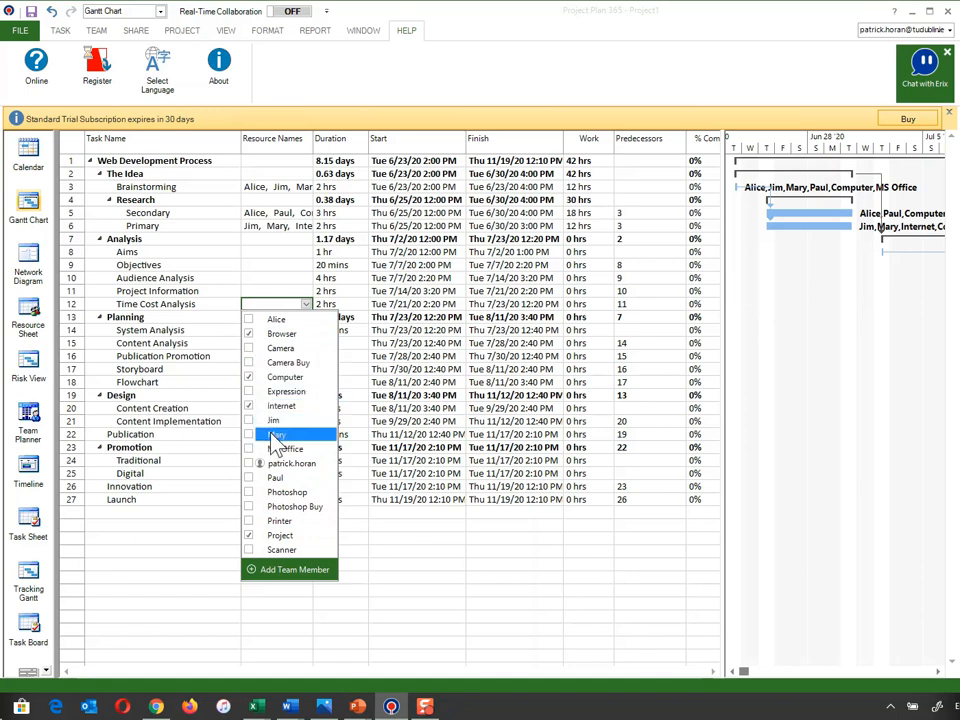
{"action": "left_click", "coordinate": [252, 477]}
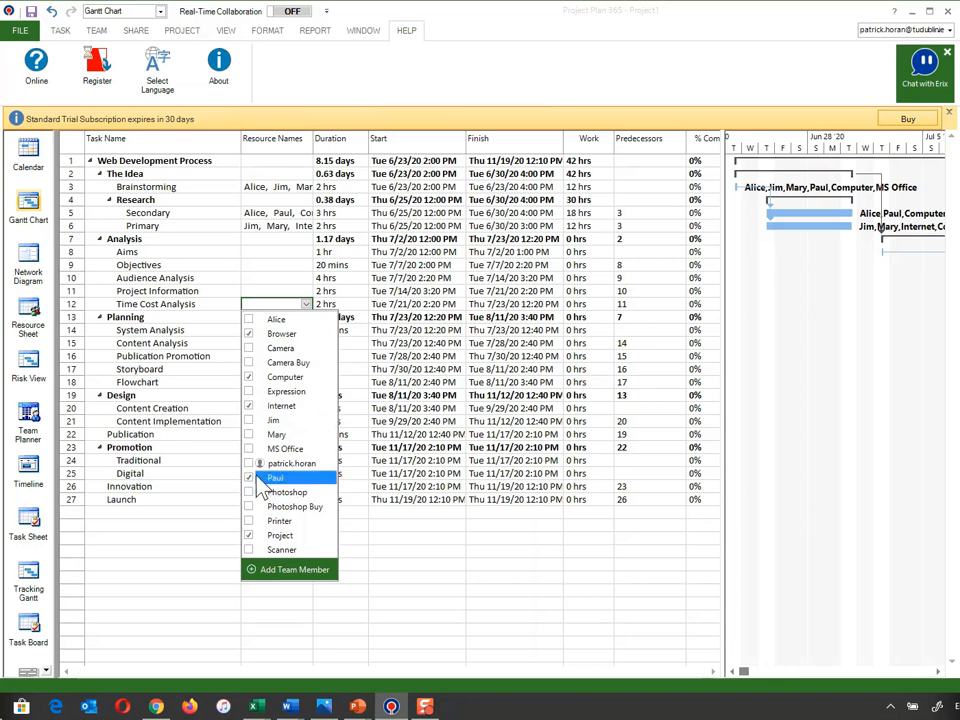
{"action": "left_click", "coordinate": [355, 320]}
{"action": "left_click", "coordinate": [285, 292]}
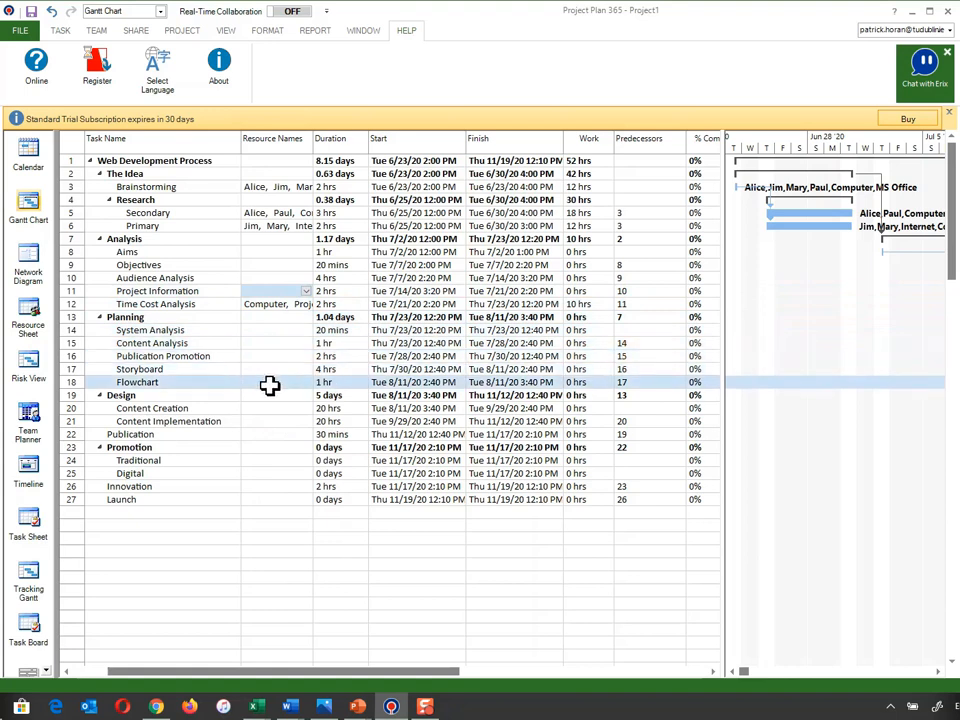
- Assign the alphabetically first and third team members plus Browser, Camera, Camera Buy, Computer, Internet, Photoshop and Photoshop Buy to the Storyboard task
{"action": "left_click", "coordinate": [305, 370]}
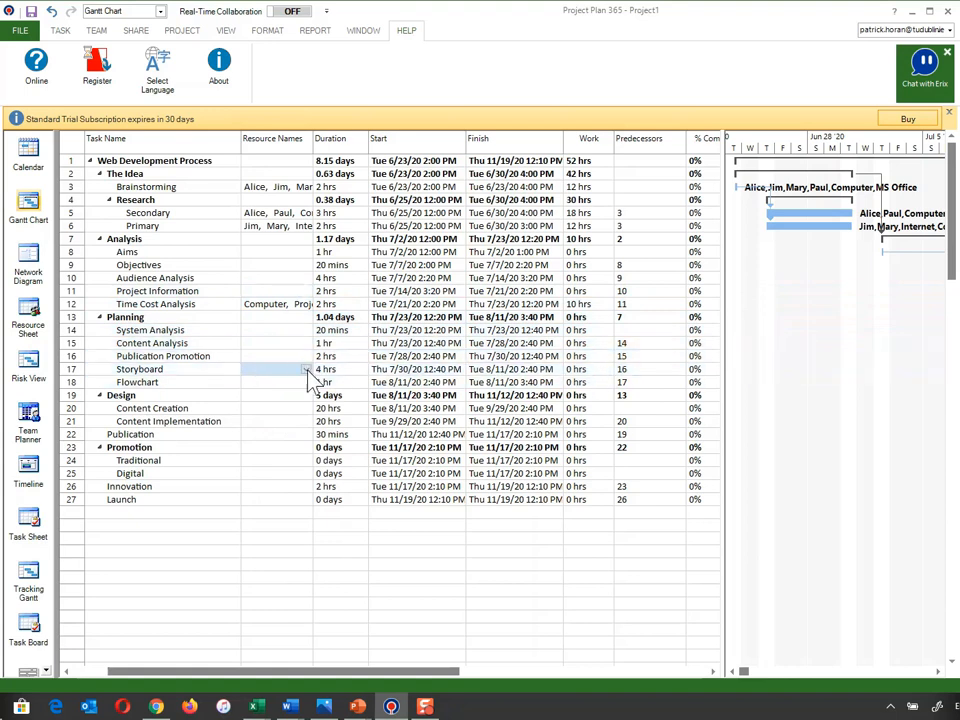
{"action": "left_click", "coordinate": [307, 370]}
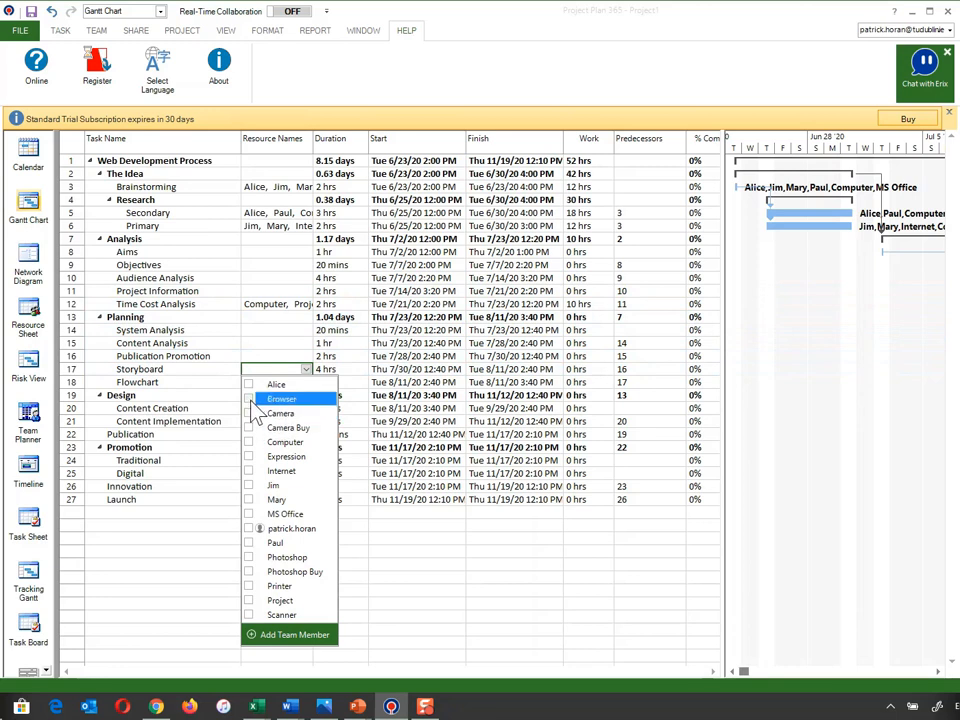
{"action": "left_click", "coordinate": [249, 414]}
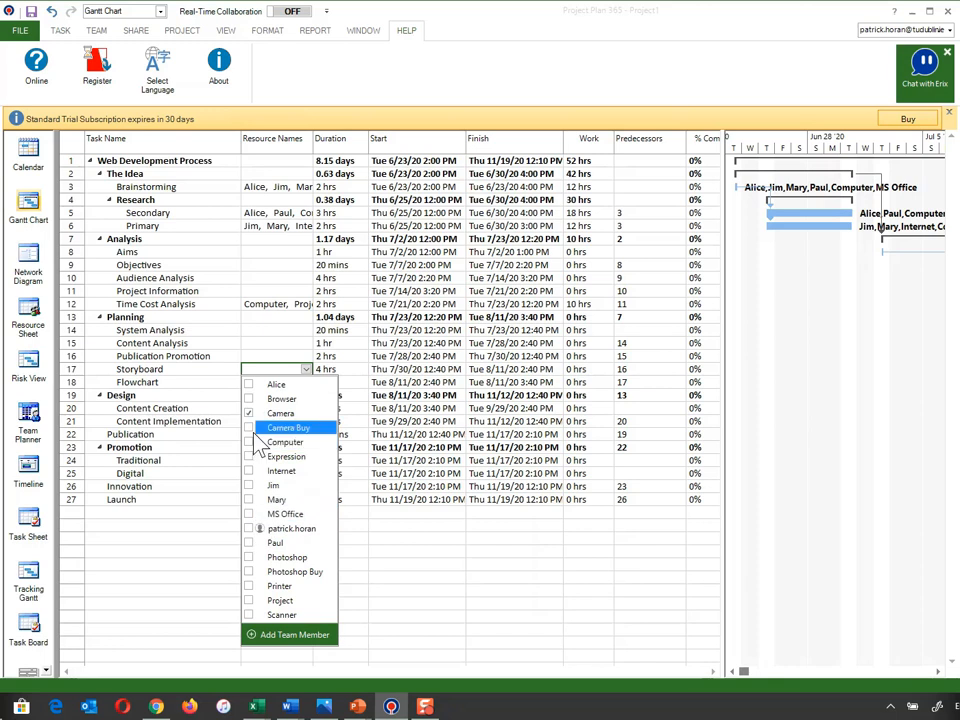
{"action": "left_click", "coordinate": [250, 428]}
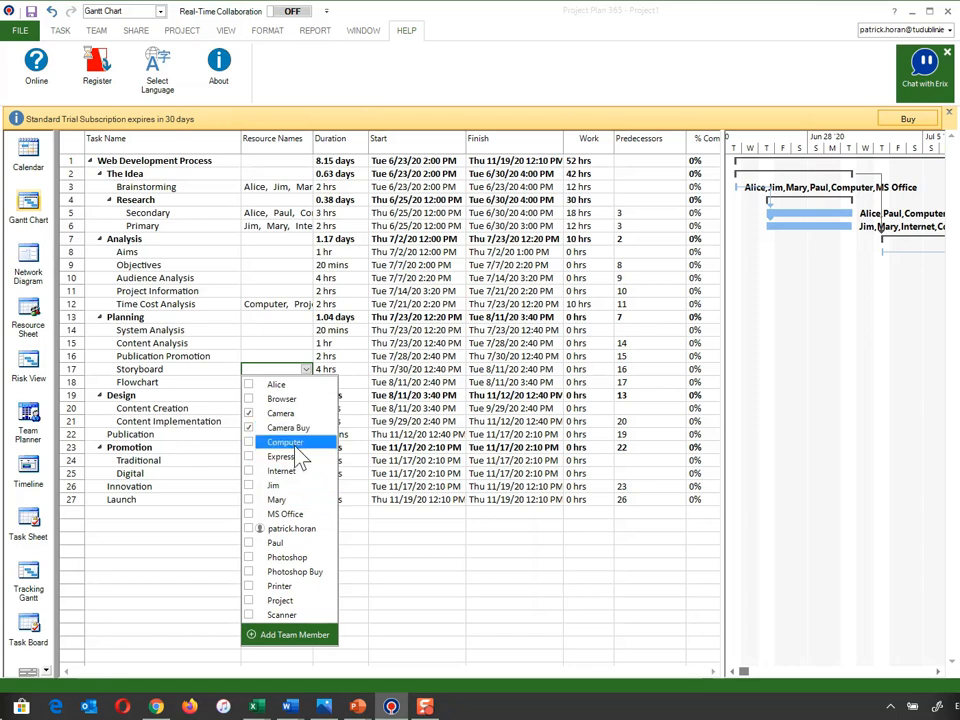
{"action": "left_click", "coordinate": [249, 399]}
{"action": "left_click", "coordinate": [249, 413]}
{"action": "left_click", "coordinate": [249, 471]}
{"action": "left_click", "coordinate": [249, 571]}
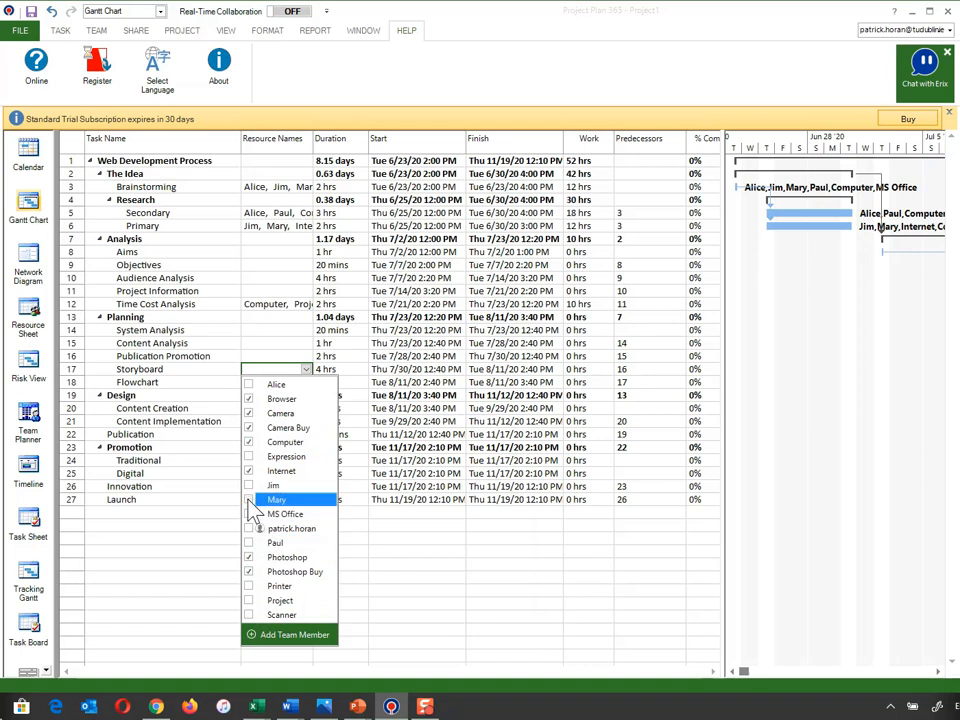
{"action": "left_click", "coordinate": [249, 384]}
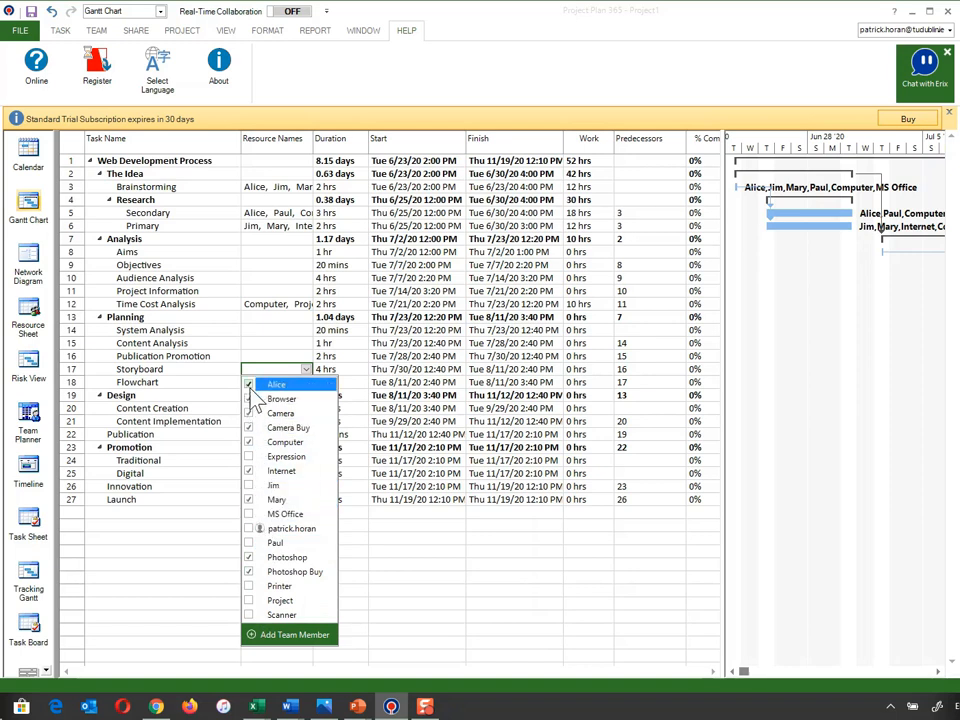
{"action": "left_click", "coordinate": [407, 524]}
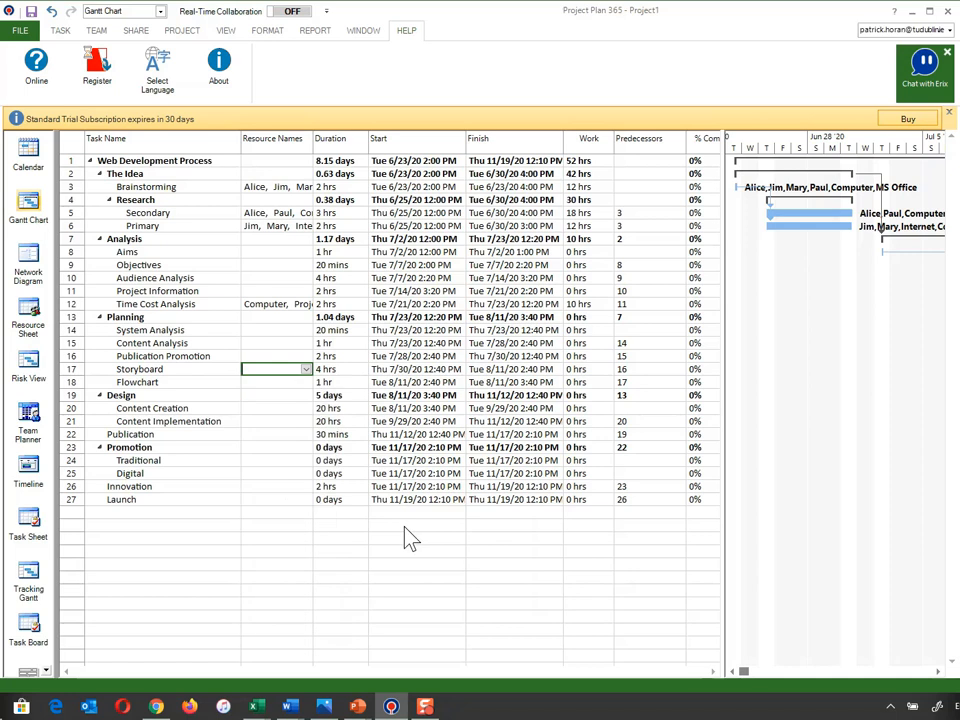
- Assign the alphabetically first, second and last team members plus Internet, Computer, Camera, Photoshop and Browser to the Flowchart task
{"action": "left_click", "coordinate": [302, 386]}
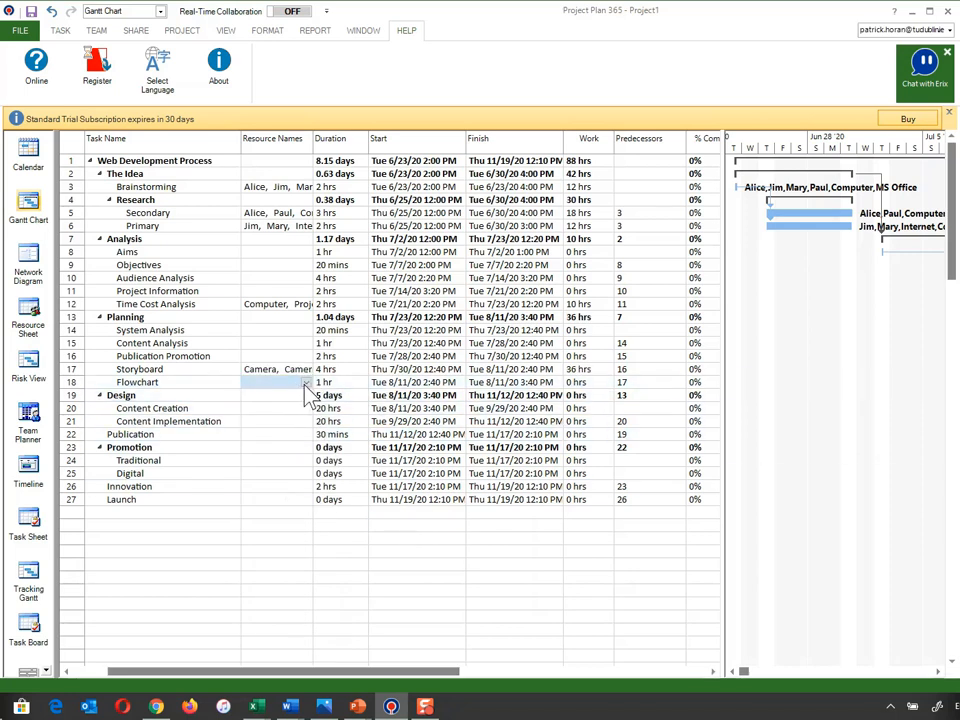
{"action": "left_click", "coordinate": [306, 384]}
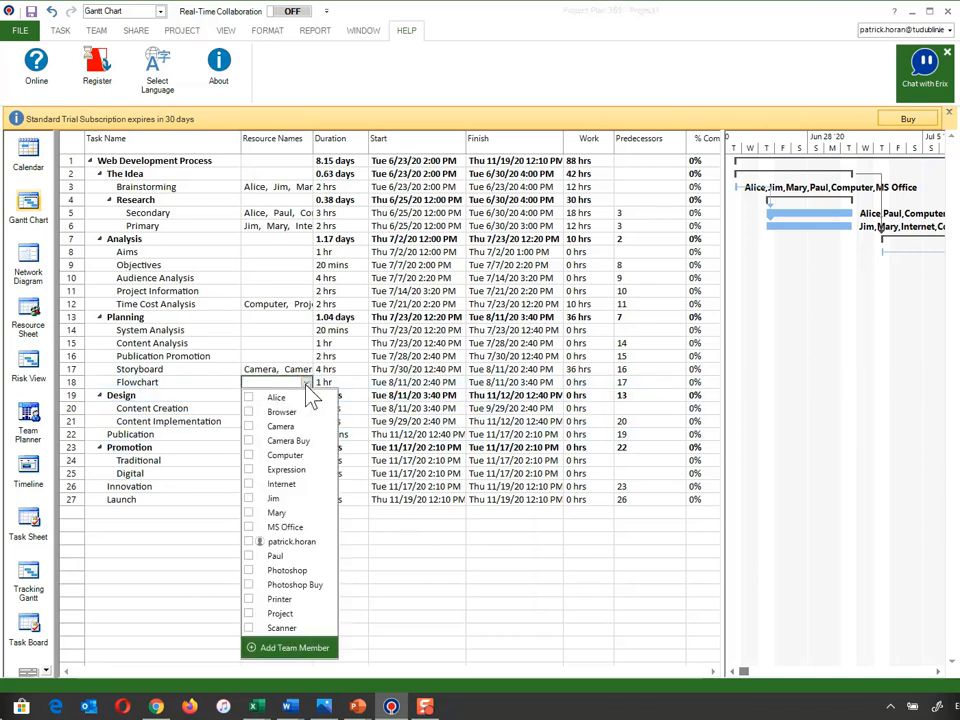
{"action": "left_click", "coordinate": [254, 498]}
{"action": "left_click", "coordinate": [250, 556]}
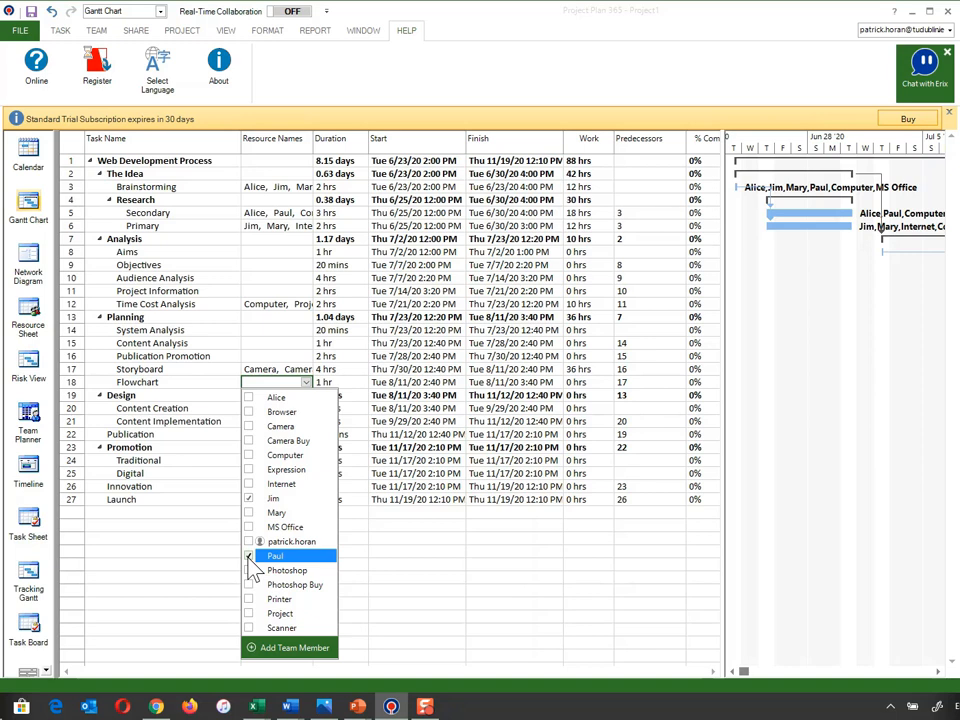
{"action": "left_click", "coordinate": [250, 486]}
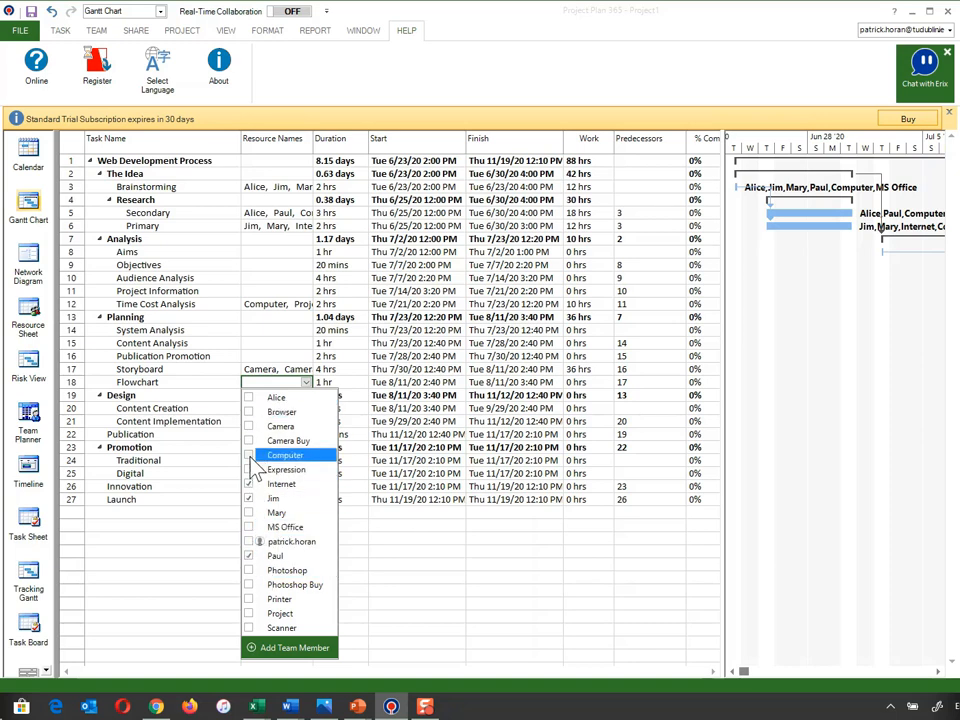
{"action": "left_click", "coordinate": [249, 454]}
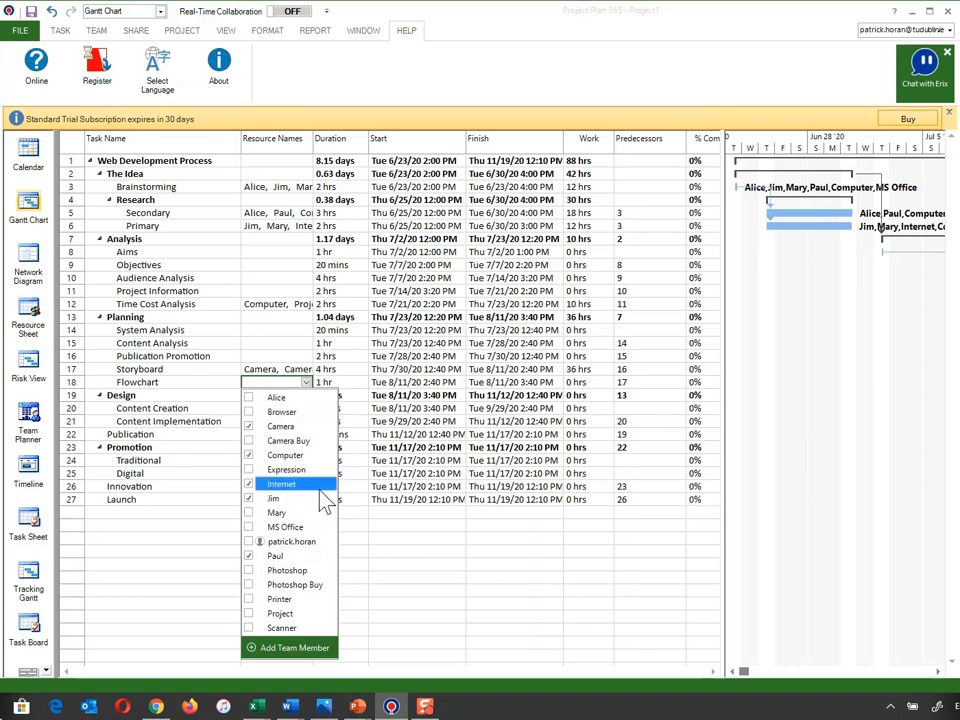
{"action": "left_click", "coordinate": [249, 570]}
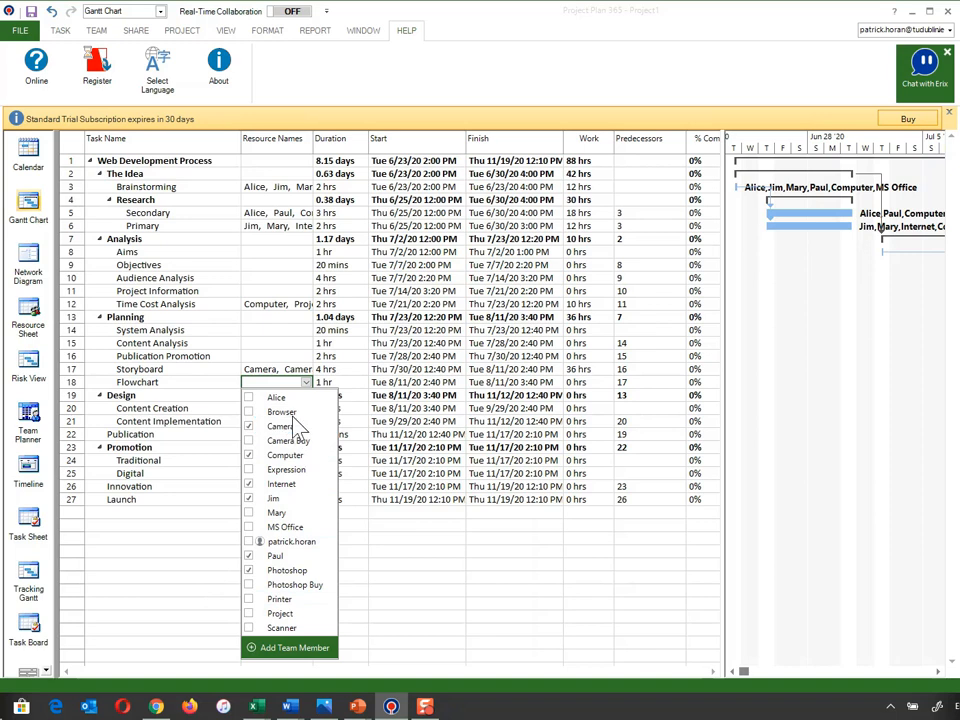
{"action": "left_click", "coordinate": [249, 411]}
{"action": "left_click", "coordinate": [249, 397]}
{"action": "left_click", "coordinate": [384, 630]}
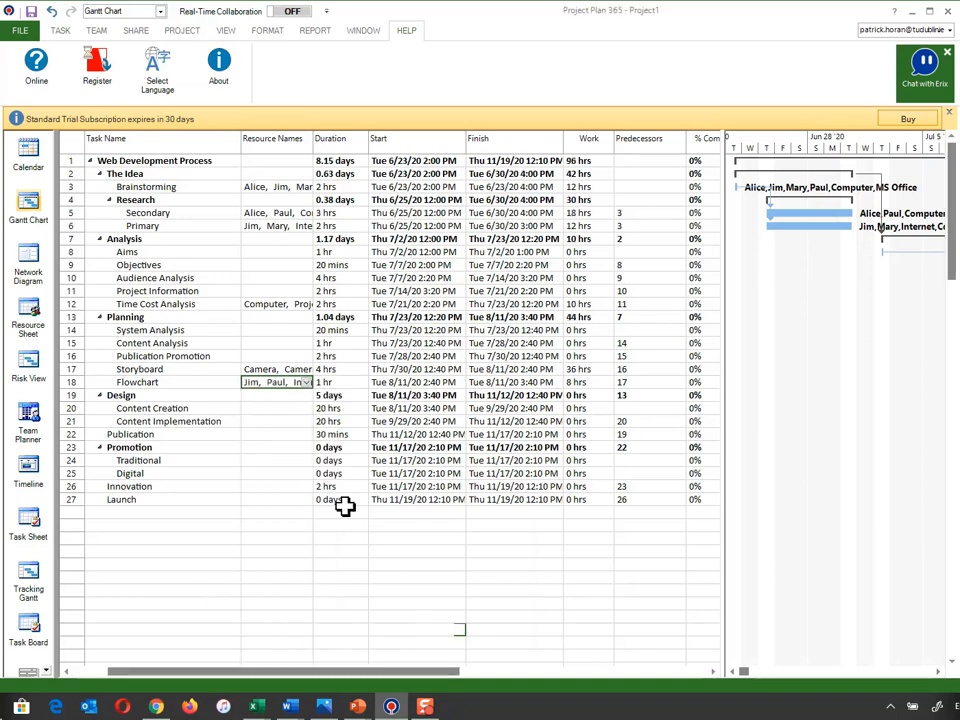
- Assign the alphabetically first and second team members plus Camera, Browser, Computer, Expression, Internet, MS Office and Photoshop to the Content Creation task
{"action": "left_click", "coordinate": [286, 411]}
{"action": "left_click", "coordinate": [305, 410]}
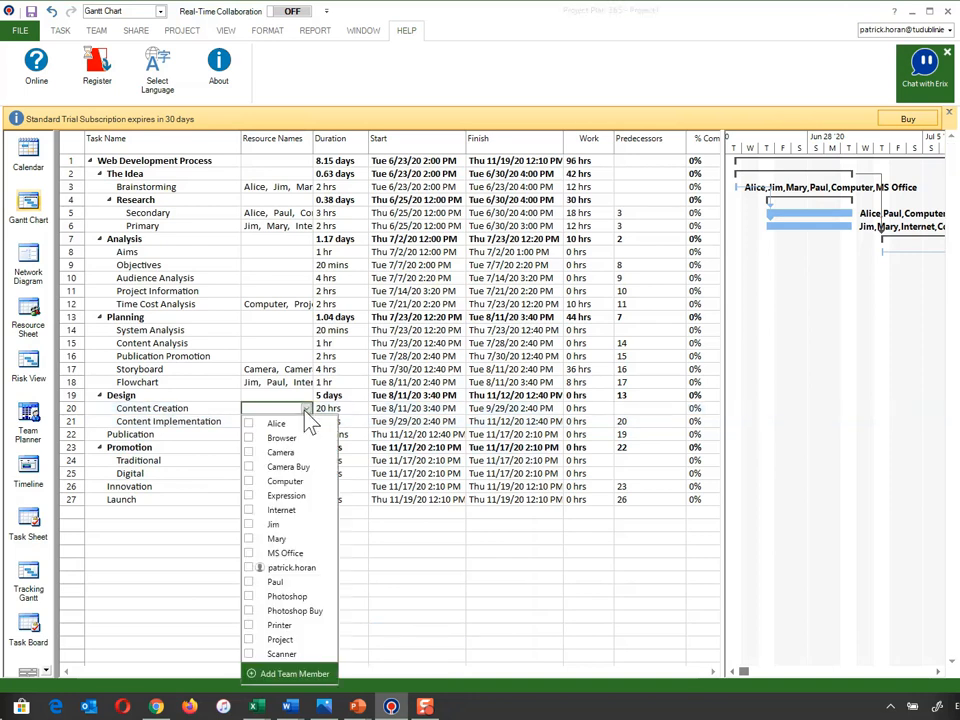
{"action": "left_click", "coordinate": [250, 452]}
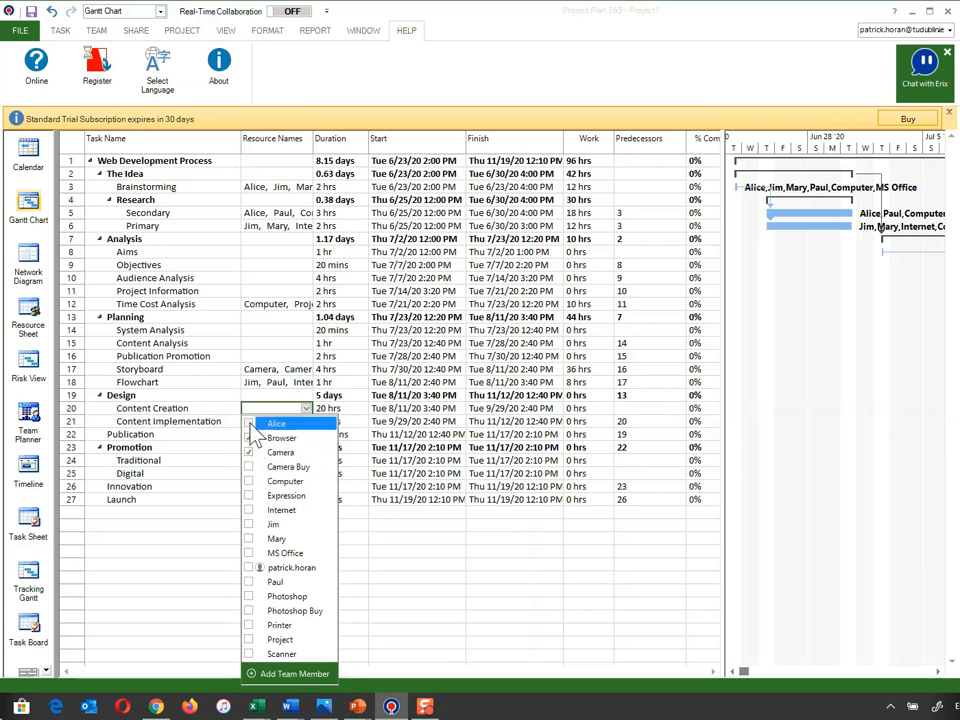
{"action": "left_click", "coordinate": [250, 424]}
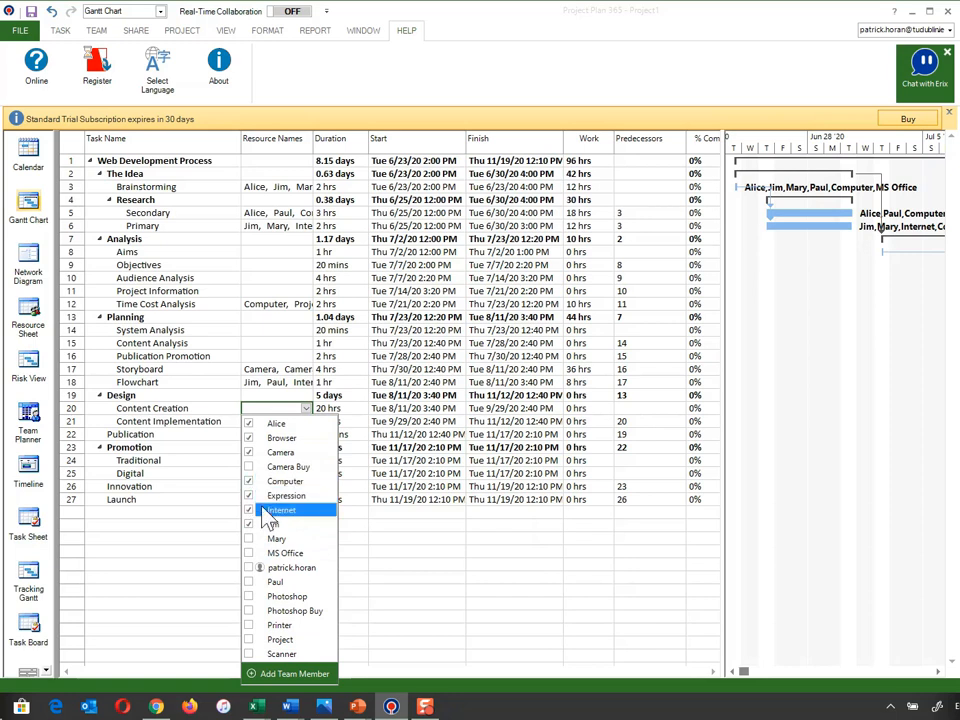
{"action": "left_click", "coordinate": [250, 556]}
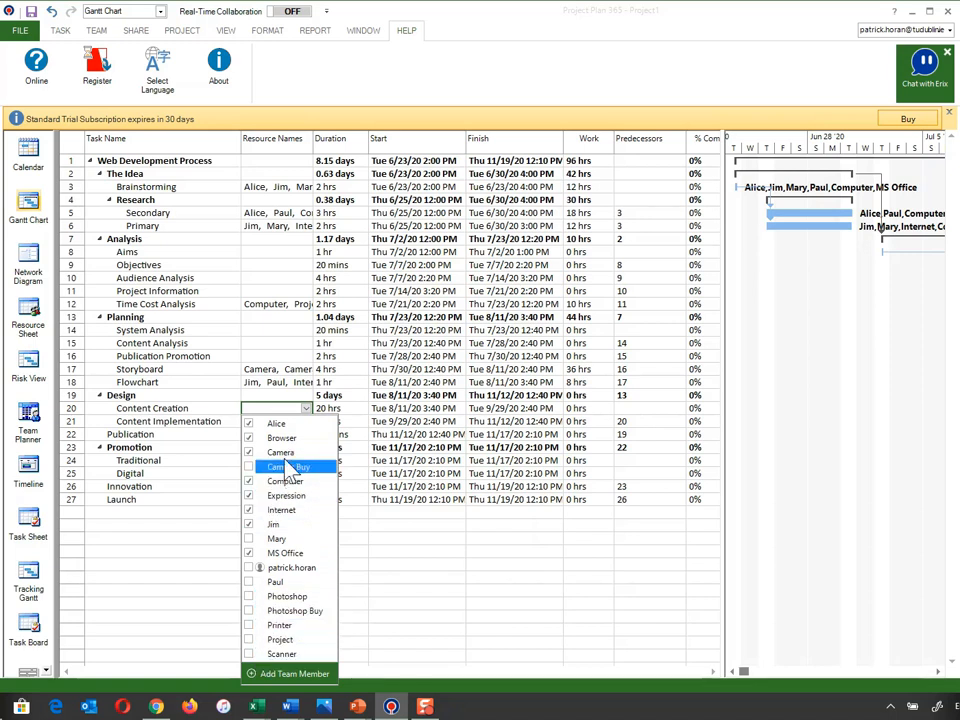
{"action": "left_click", "coordinate": [250, 597]}
{"action": "left_click", "coordinate": [375, 590]}
- Assign the alphabetically third and last team members plus Expression, Computer, Camera, Photoshop, Browser, Internet and MS Office to the Content Implementation task
{"action": "left_click", "coordinate": [290, 429]}
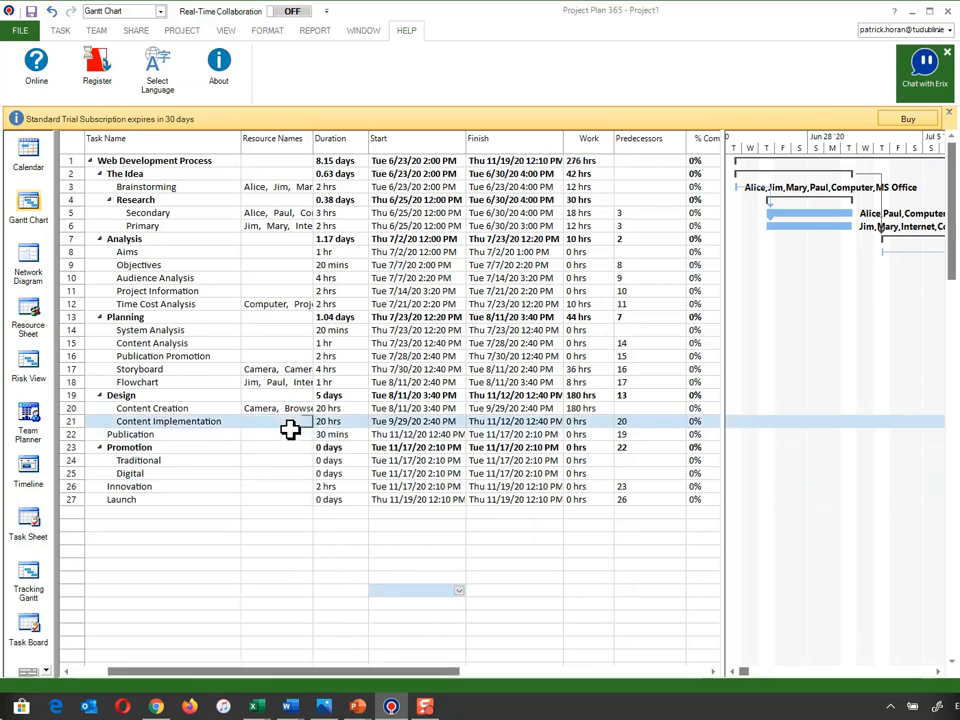
{"action": "left_click", "coordinate": [292, 424]}
{"action": "left_click", "coordinate": [306, 422]}
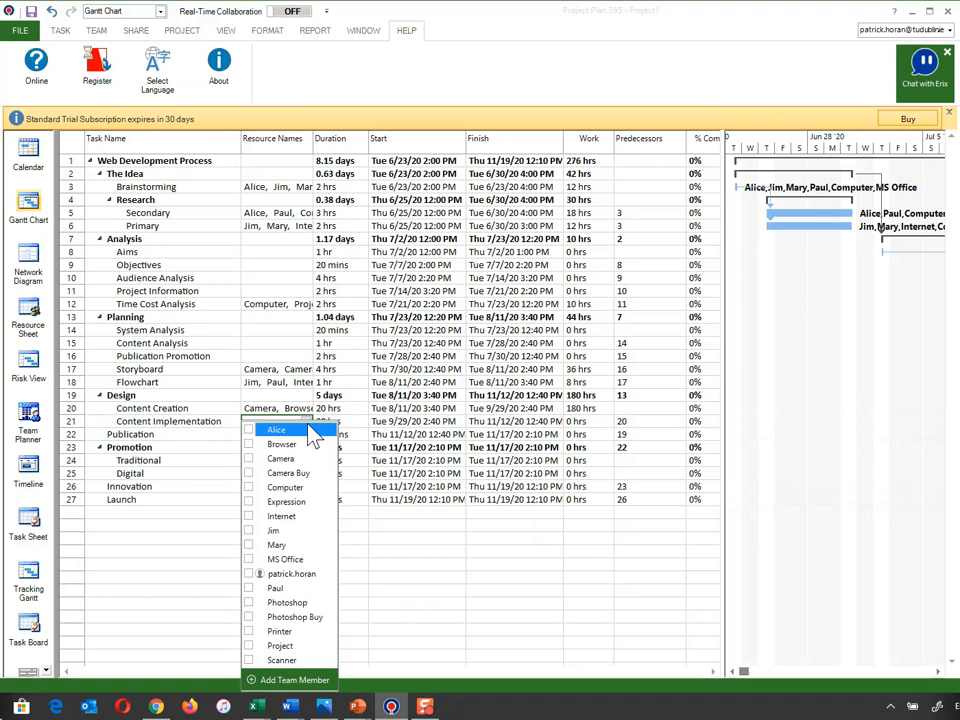
{"action": "left_click", "coordinate": [249, 545]}
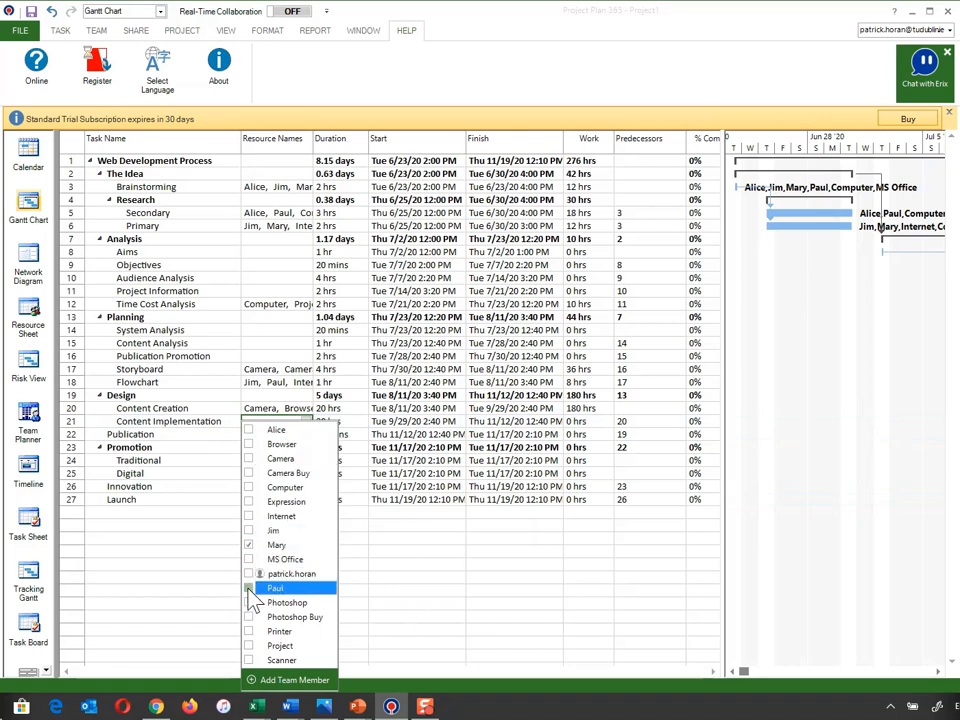
{"action": "left_click", "coordinate": [249, 589]}
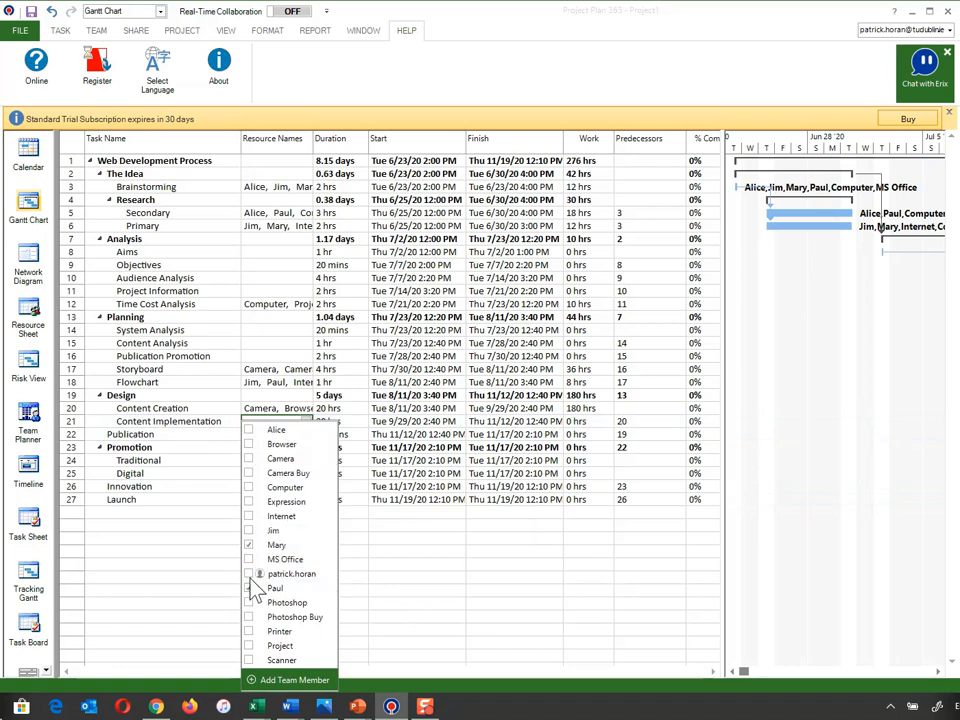
{"action": "left_click", "coordinate": [249, 501]}
{"action": "left_click", "coordinate": [249, 458]}
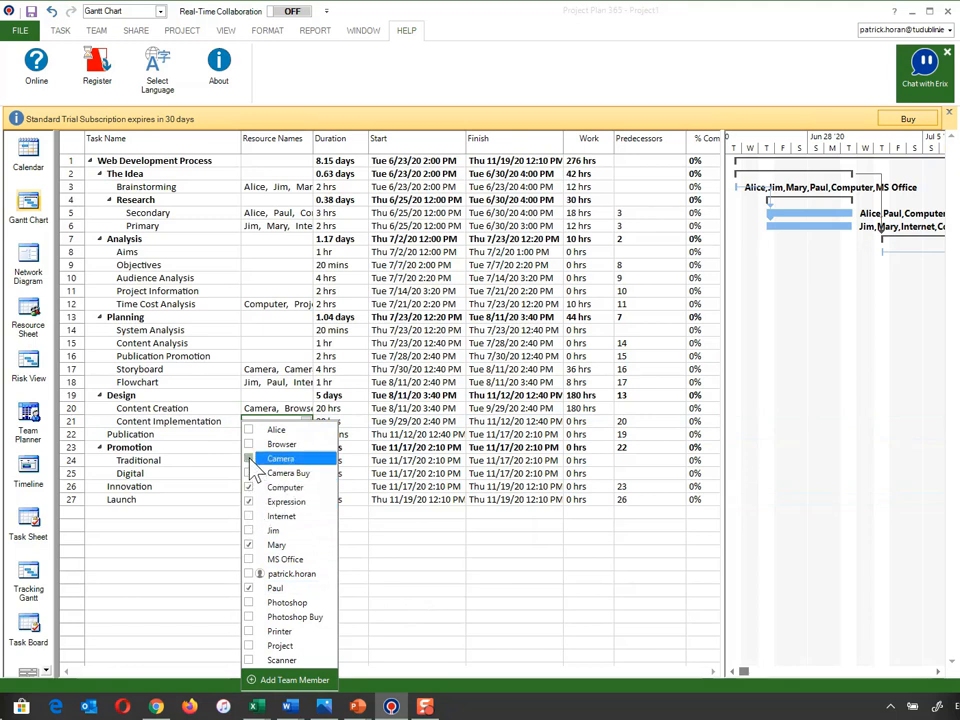
{"action": "left_click", "coordinate": [249, 603]}
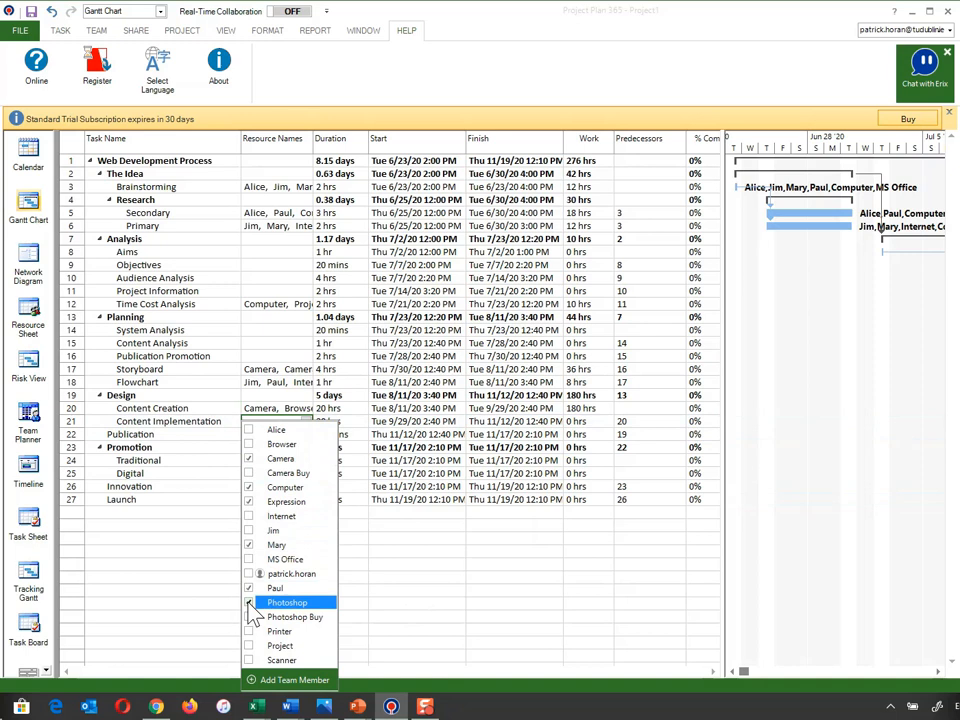
{"action": "left_click", "coordinate": [249, 444]}
{"action": "left_click", "coordinate": [249, 516]}
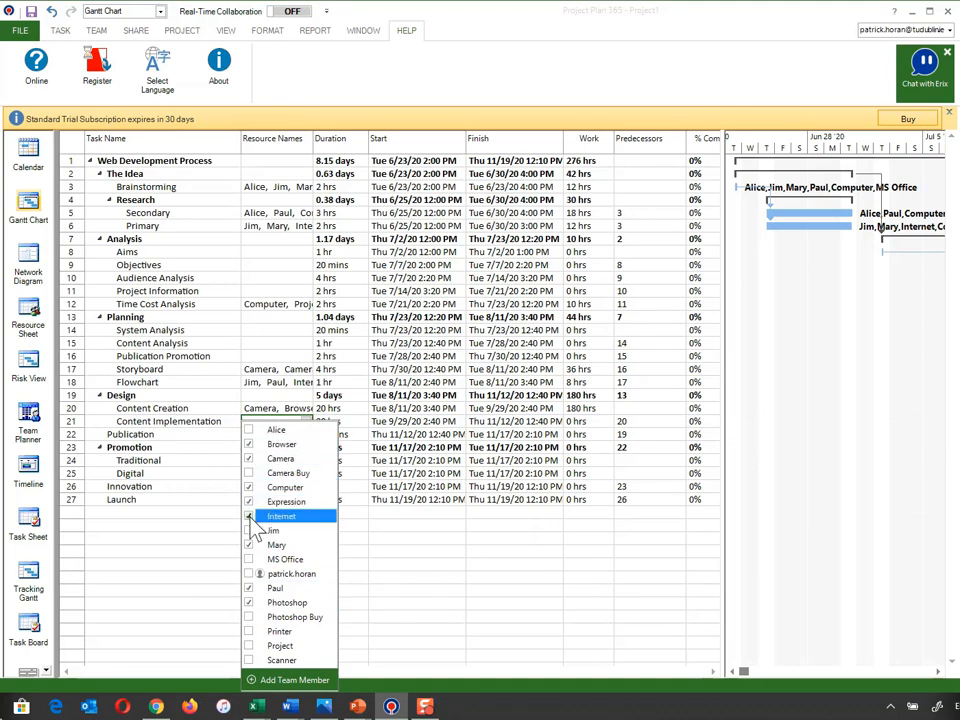
{"action": "left_click", "coordinate": [249, 559]}
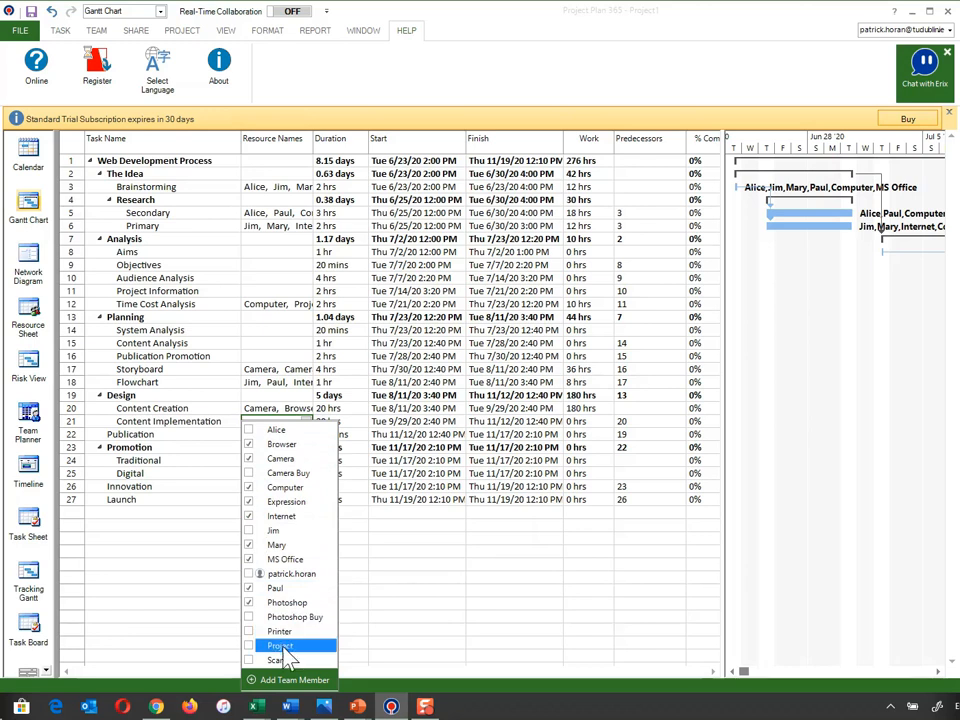
{"action": "left_click", "coordinate": [387, 618]}
{"action": "left_click", "coordinate": [306, 552]}
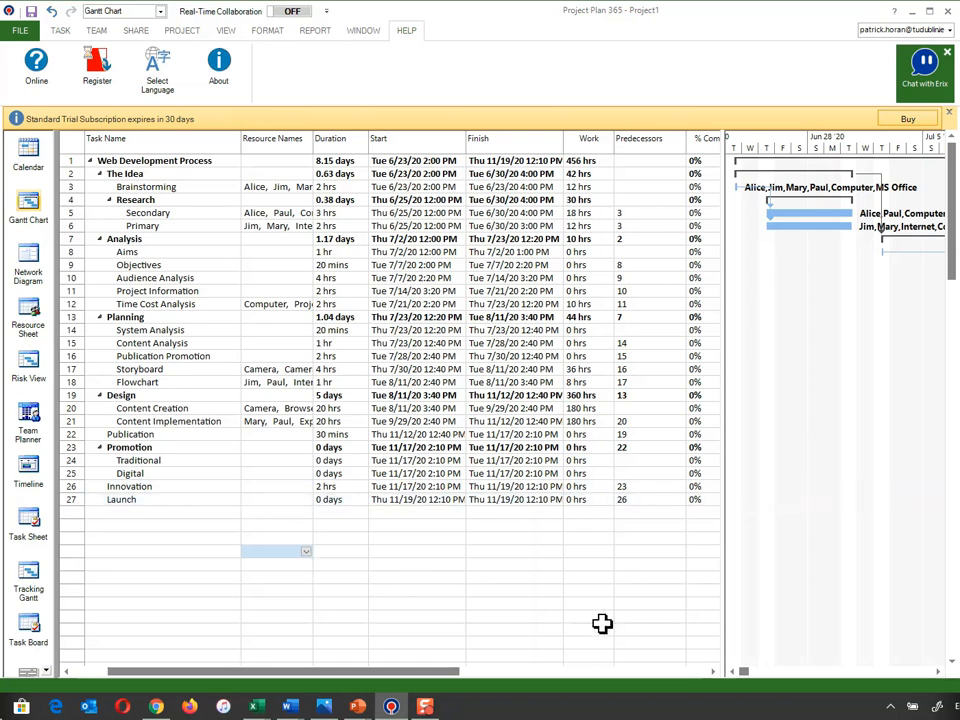
- Review the task bars and their resource labels along the Gantt timeline, from the final tasks back to the Planning phase
{"action": "left_click_drag", "start_coordinate": [741, 668], "coordinate": [916, 671]}
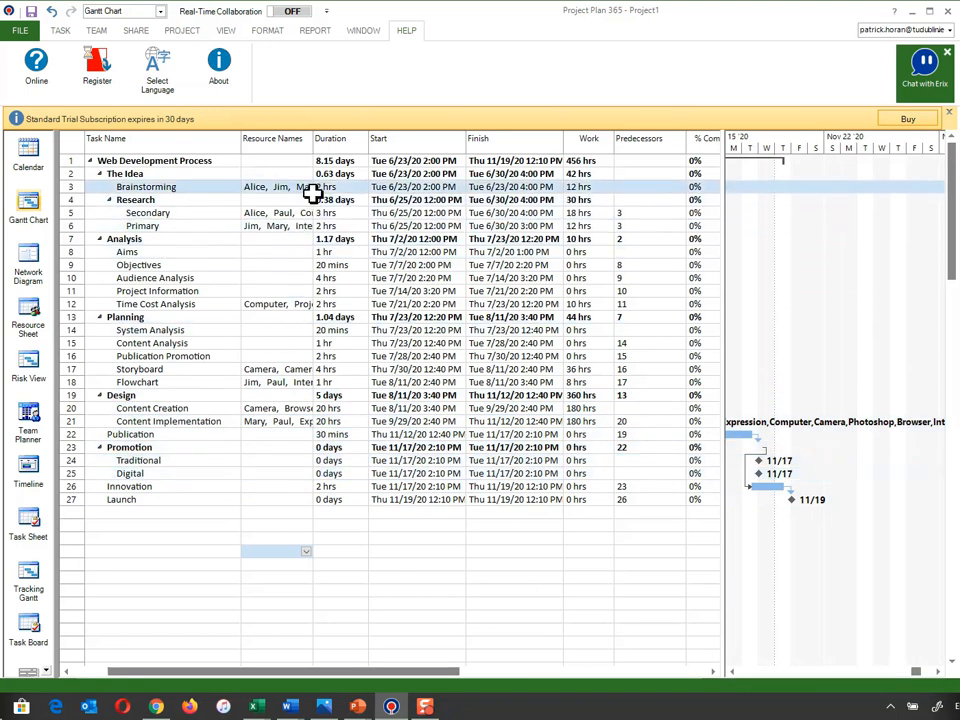
{"action": "left_click", "coordinate": [733, 671]}
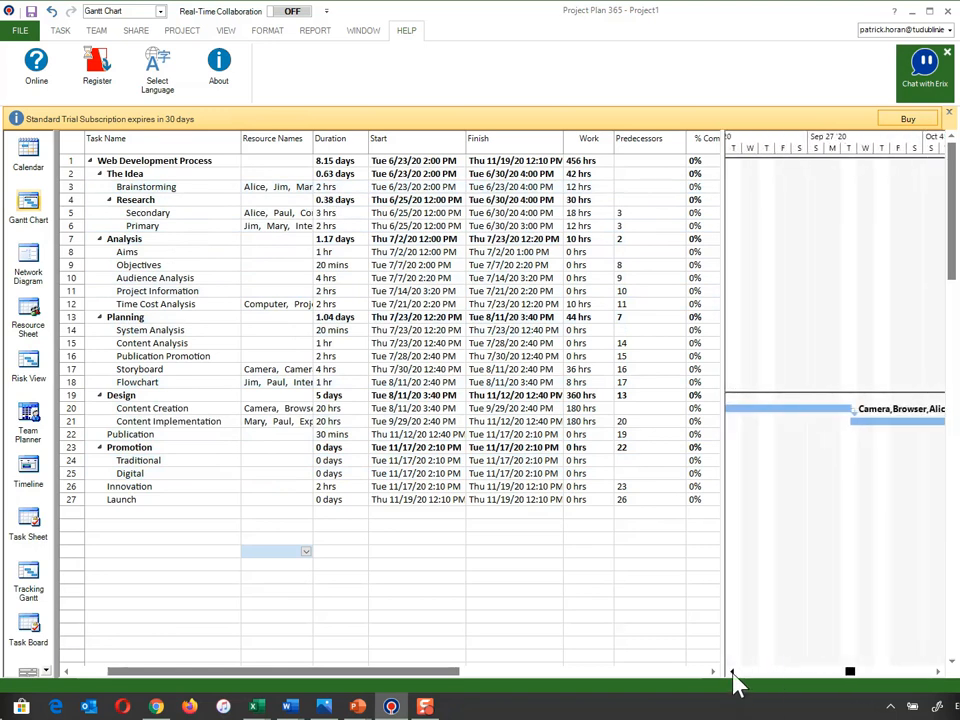
{"action": "left_click", "coordinate": [733, 672]}
{"action": "left_click", "coordinate": [733, 672]}
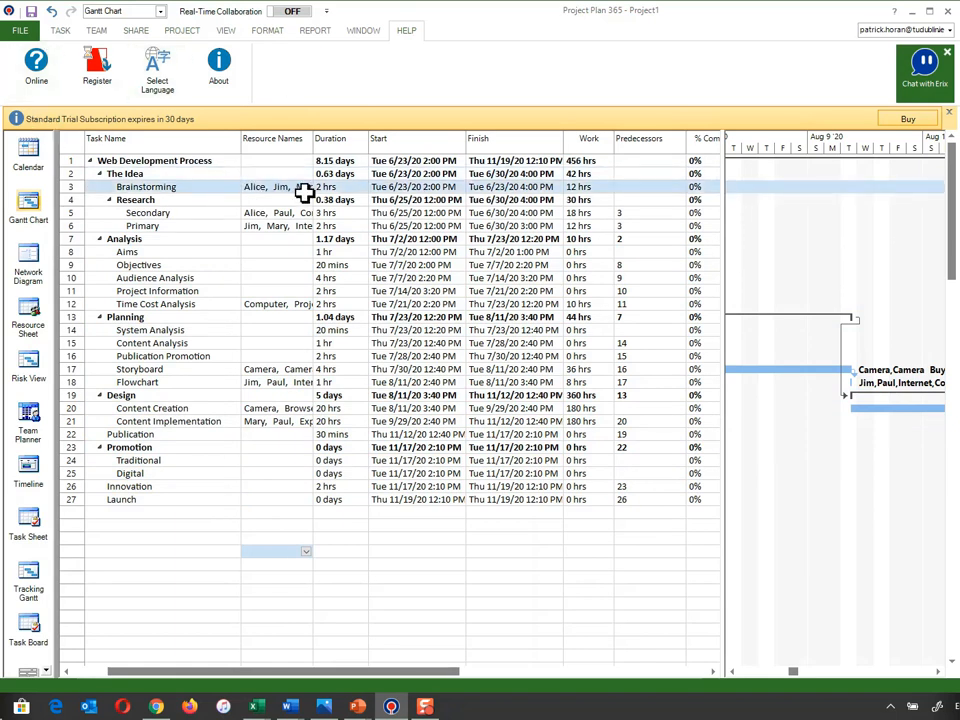
- Change the project's currency to EUR in the general settings options
{"action": "left_click", "coordinate": [28, 36]}
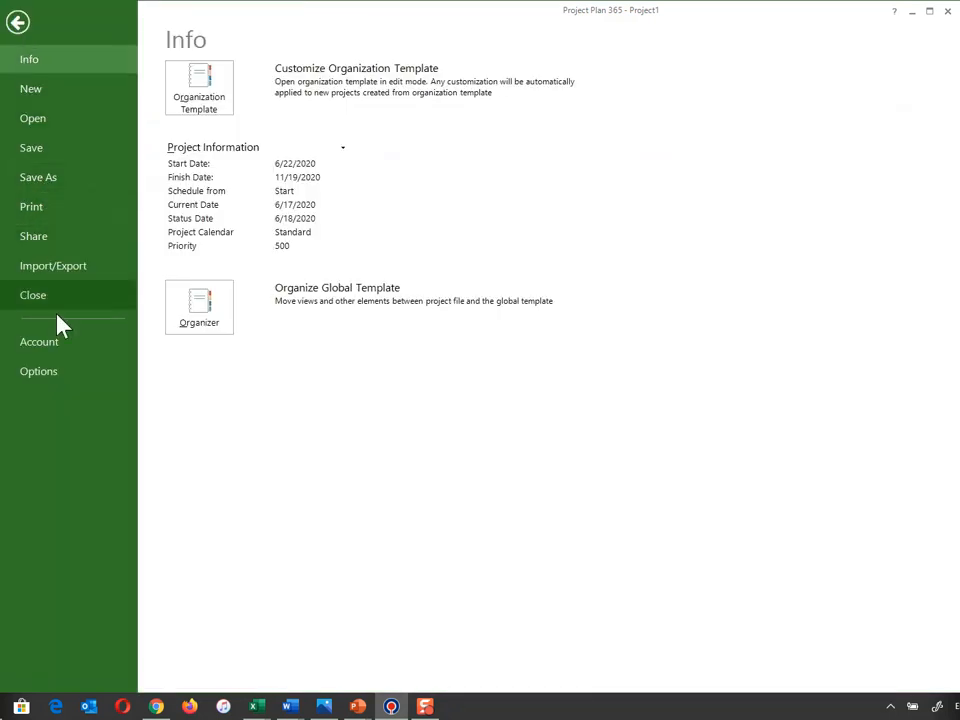
{"action": "left_click", "coordinate": [57, 382]}
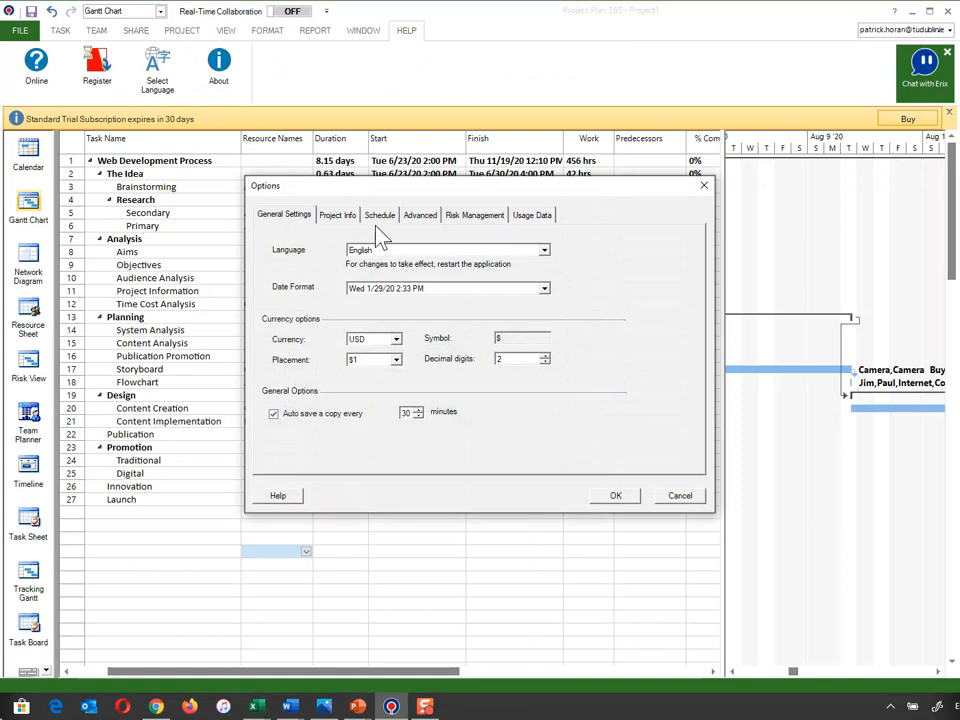
{"action": "left_click", "coordinate": [396, 340]}
{"action": "scroll", "coordinate": [401, 368], "scroll_direction": "up", "scroll_amount": 15}
{"action": "scroll", "coordinate": [401, 375], "scroll_direction": "up", "scroll_amount": 5}
{"action": "mouse_move", "coordinate": [398, 385]}
{"action": "left_mouse_down"}
{"action": "mouse_move", "coordinate": [397, 369]}
{"action": "mouse_move", "coordinate": [400, 381]}
{"action": "left_mouse_up"}
{"action": "scroll", "coordinate": [400, 383], "scroll_direction": "up", "scroll_amount": 1}
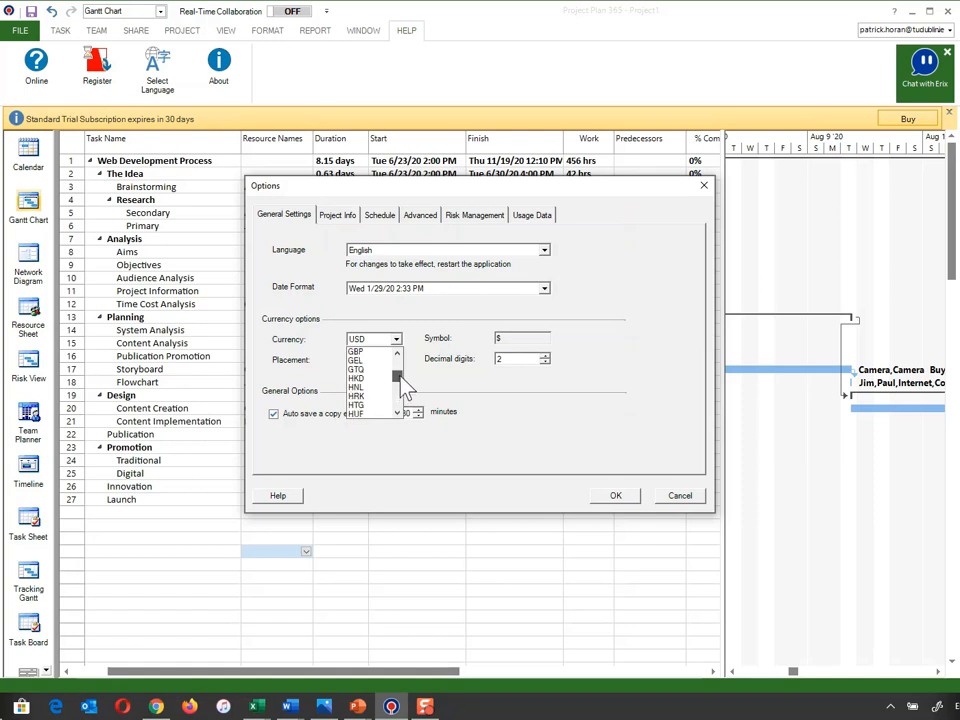
{"action": "scroll", "coordinate": [402, 382], "scroll_direction": "up", "scroll_amount": 1}
{"action": "scroll", "coordinate": [404, 385], "scroll_direction": "up", "scroll_amount": 1}
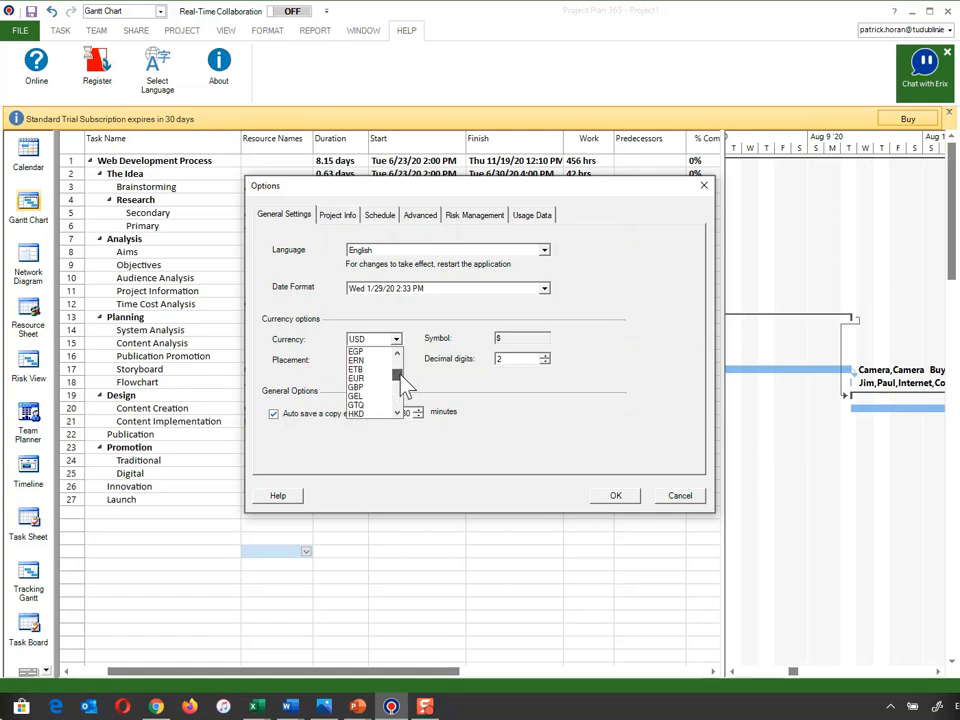
{"action": "left_click", "coordinate": [378, 377]}
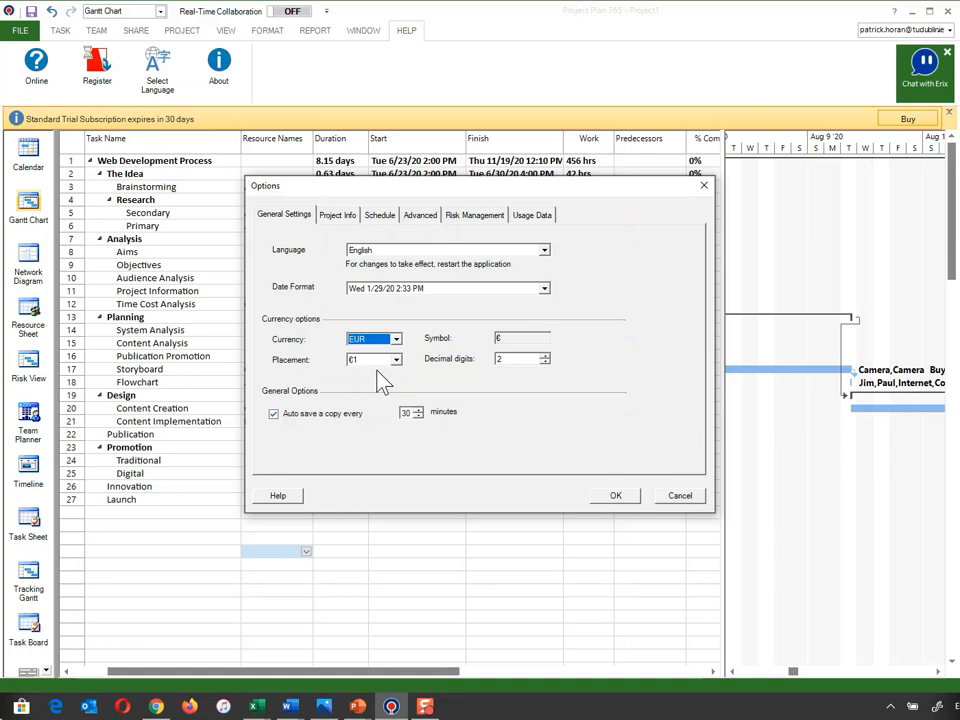
{"action": "left_click", "coordinate": [615, 496]}
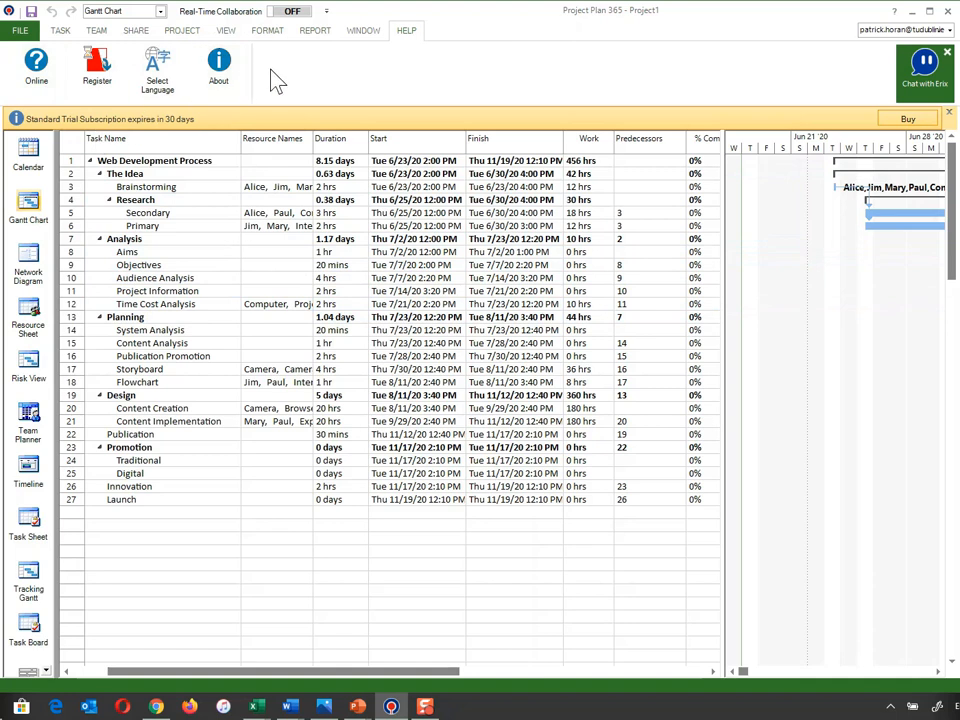
- Preview the Budget Report from the cost reports to examine the costs of each task, and close it
{"action": "left_click", "coordinate": [313, 34]}
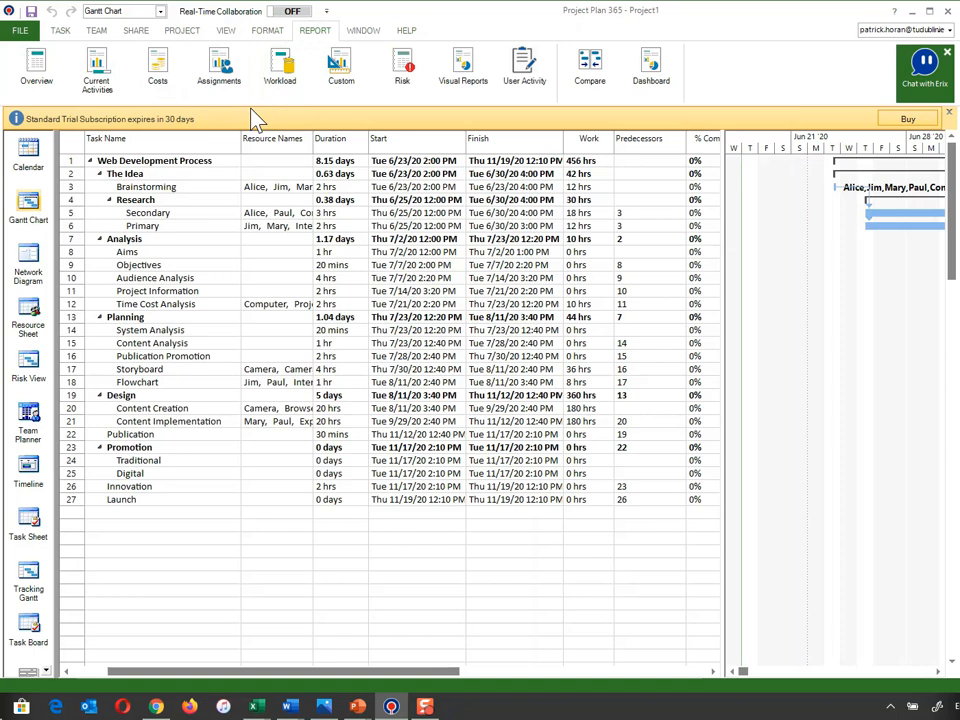
{"action": "left_click", "coordinate": [163, 82]}
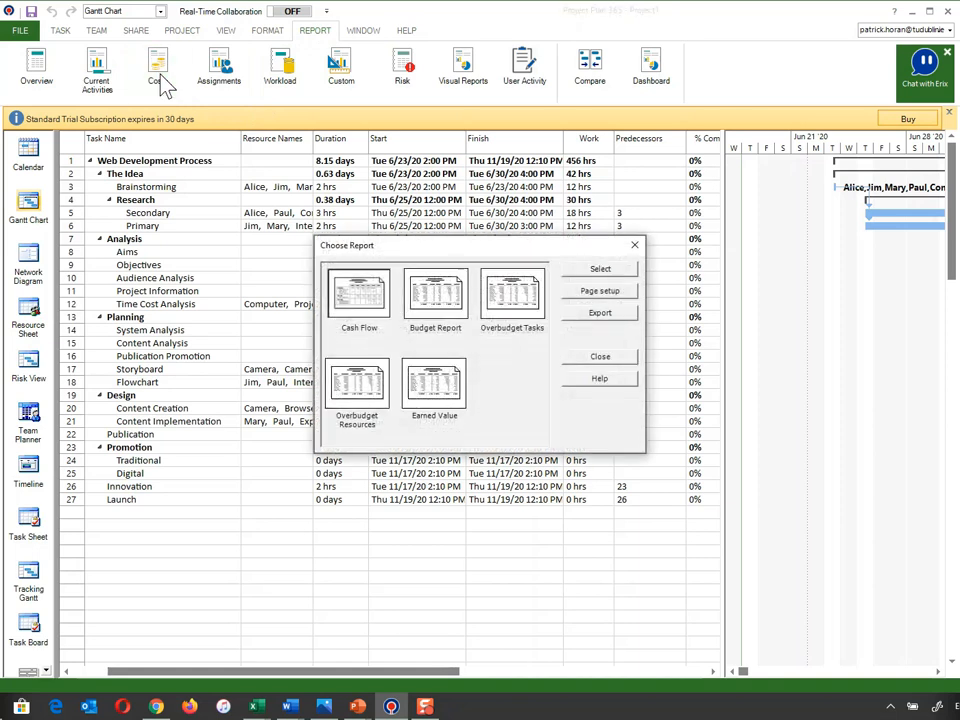
{"action": "left_click", "coordinate": [448, 300]}
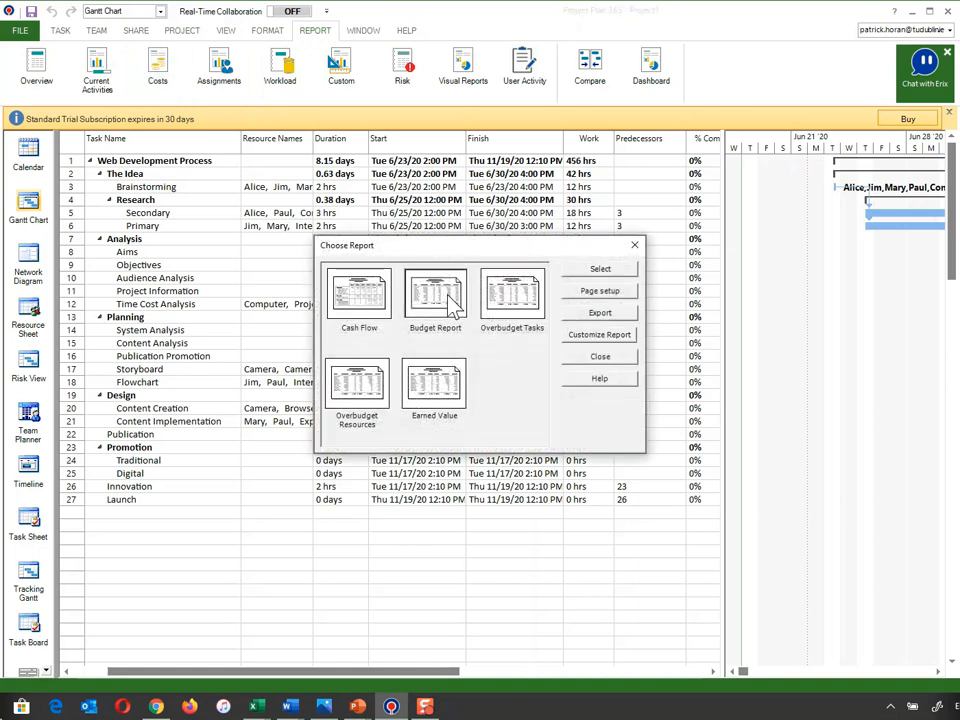
{"action": "left_click", "coordinate": [607, 273]}
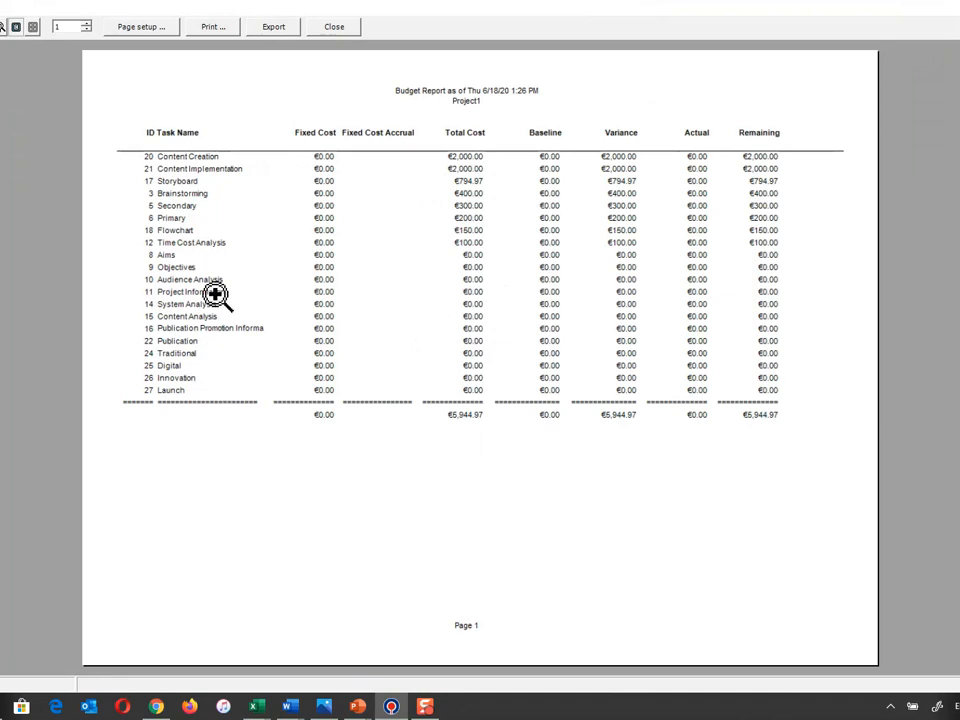
{"action": "left_click", "coordinate": [481, 444]}
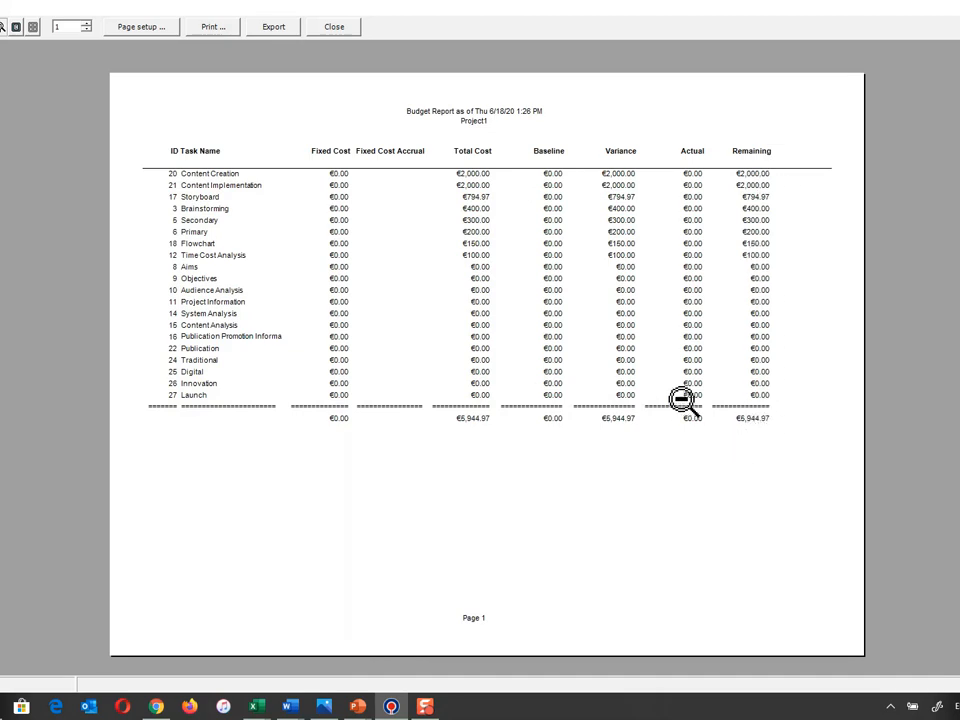
{"action": "left_click", "coordinate": [336, 27]}
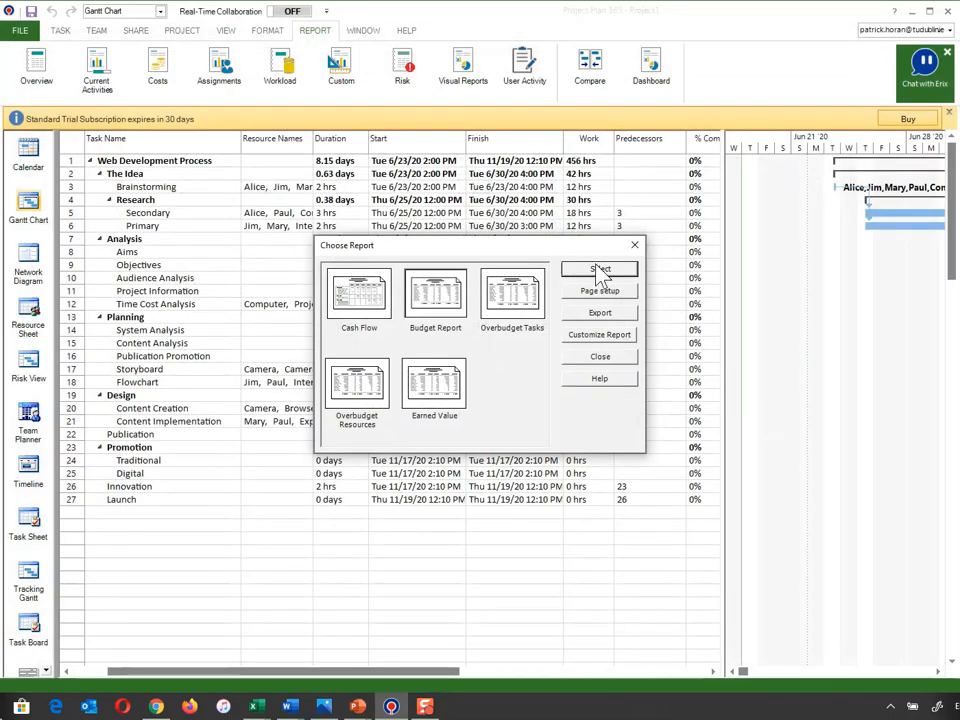
{"action": "left_click", "coordinate": [634, 245]}
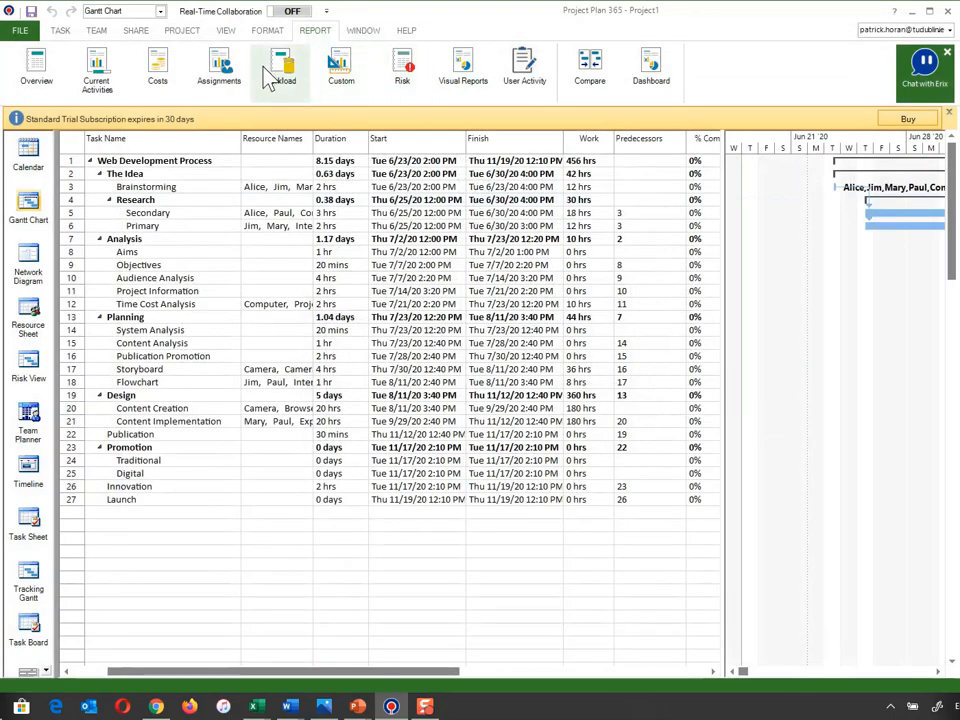
- Preview both pages of the Who Does What assignments report to check each resource's tasks and hours, and close it
{"action": "left_click", "coordinate": [236, 89]}
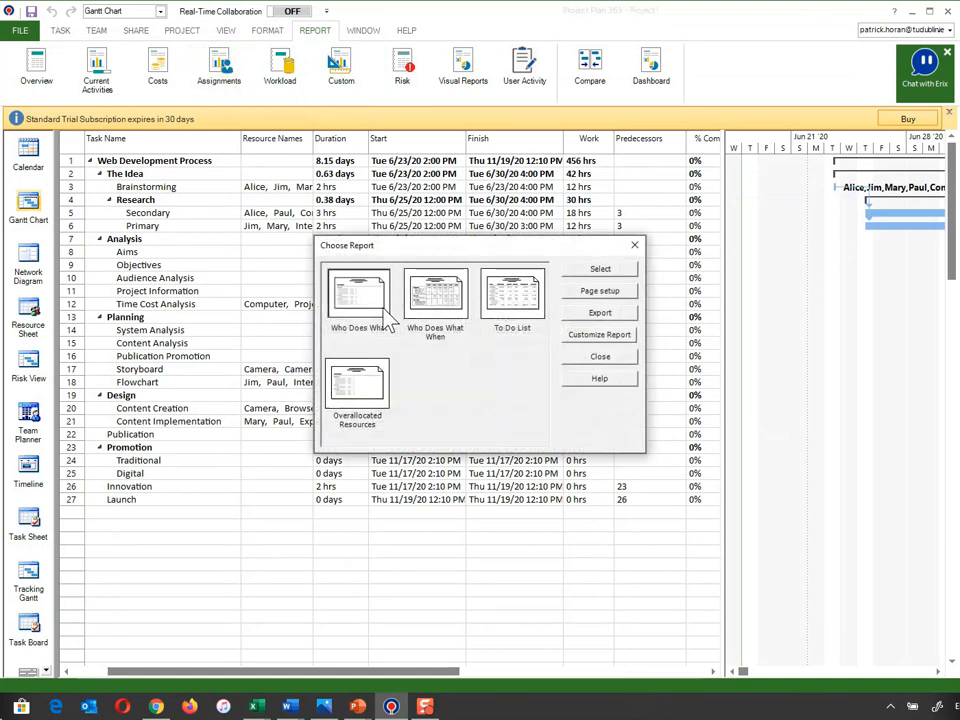
{"action": "left_click", "coordinate": [606, 291]}
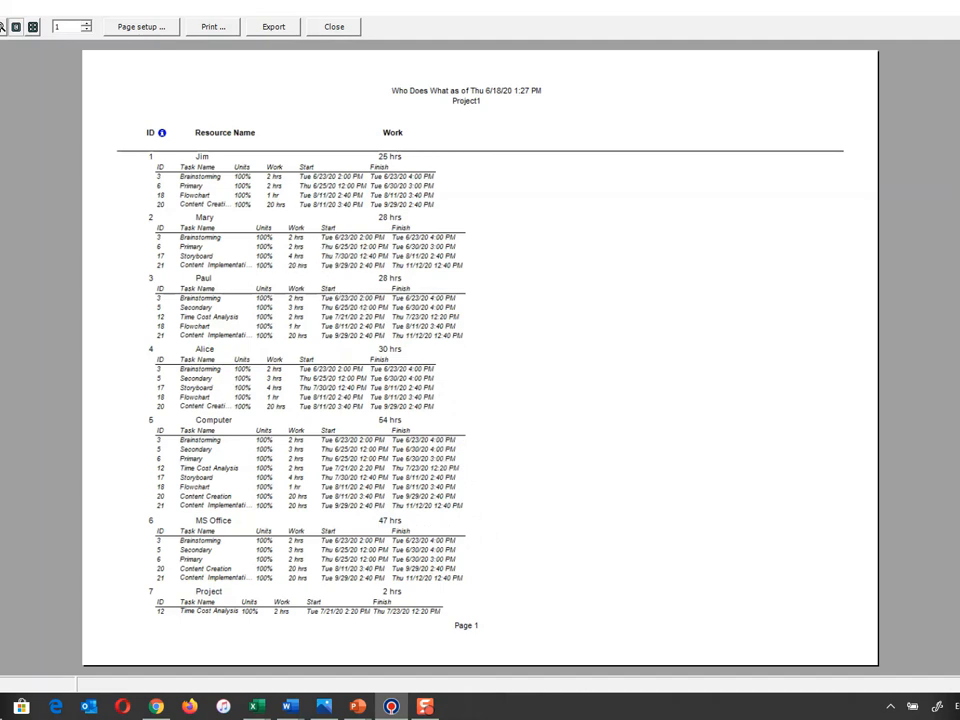
{"action": "key", "text": "Page_Down"}
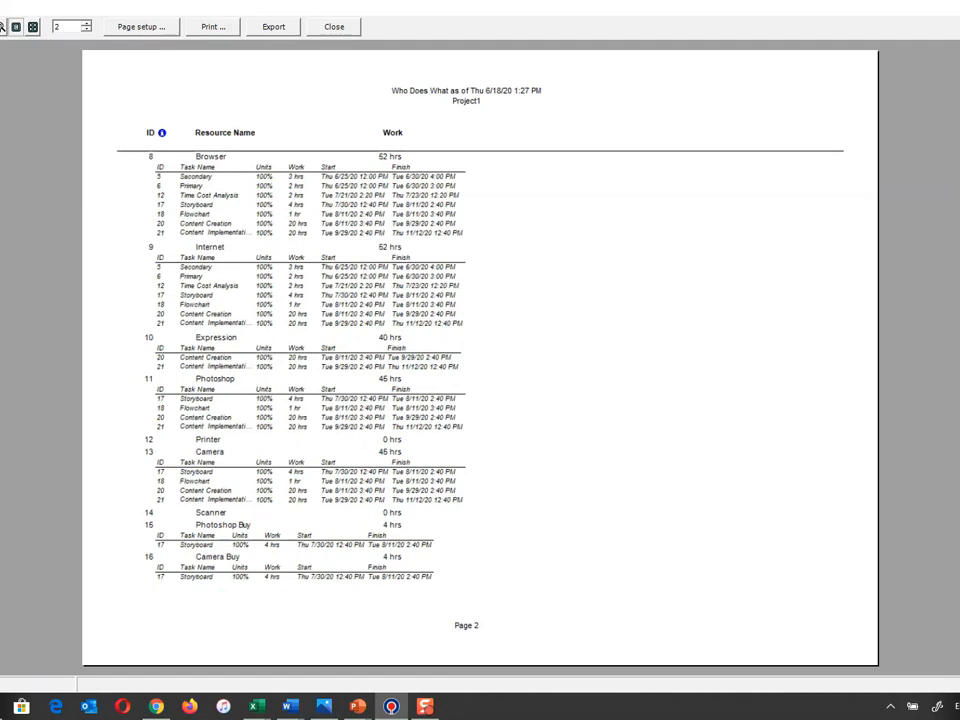
{"action": "key", "text": "Page_Up"}
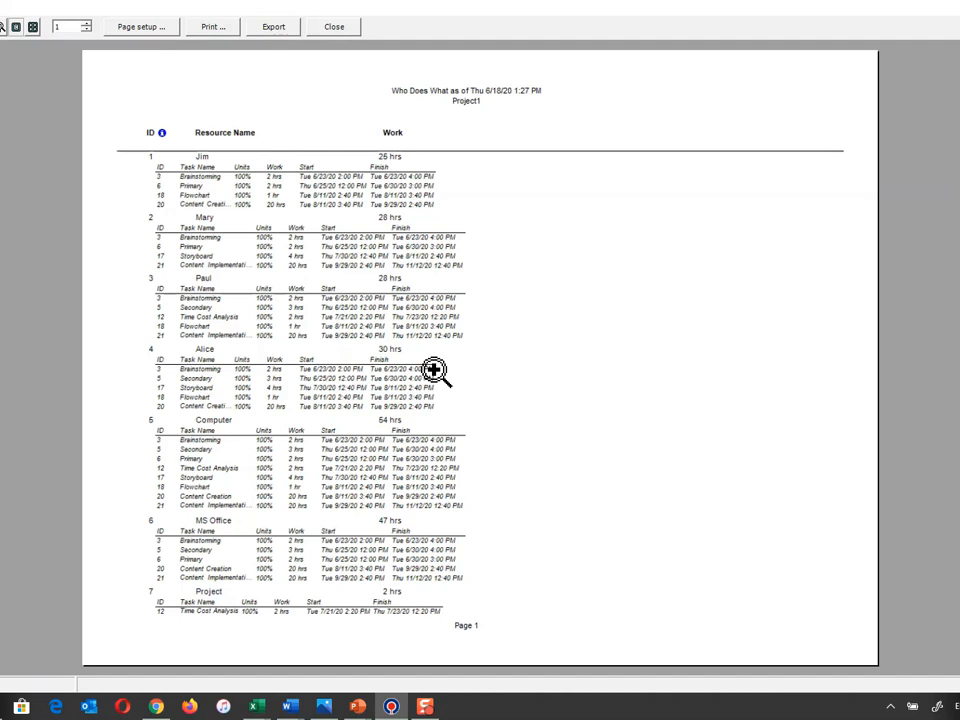
{"action": "left_click", "coordinate": [338, 28]}
{"action": "left_click", "coordinate": [634, 244]}
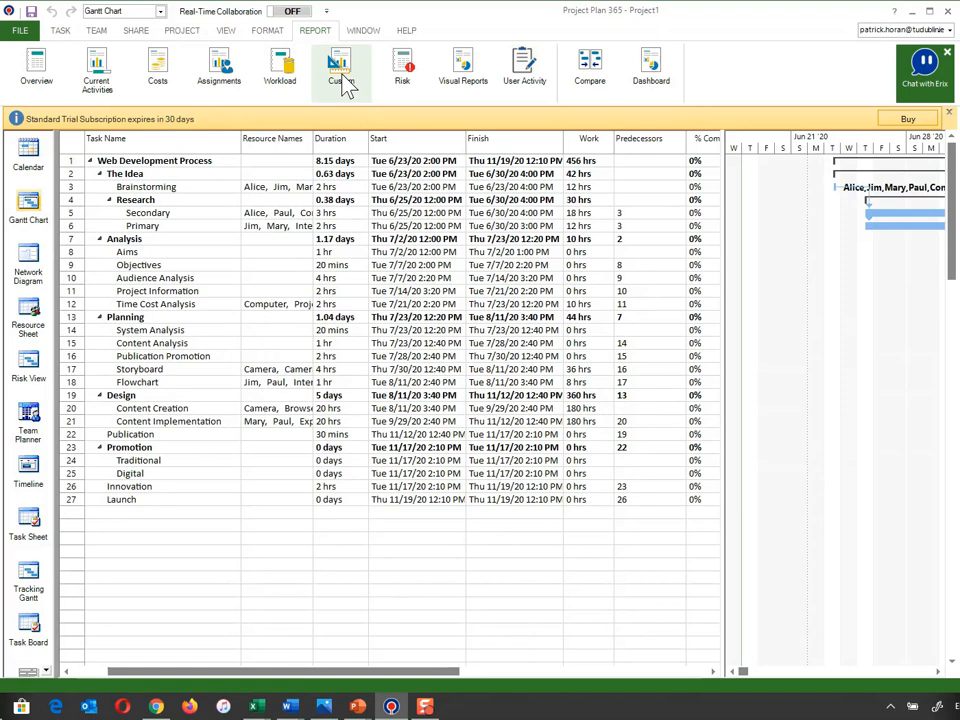
- Preview the Resource Usage workload report to check each resource's weekly hours per task, and close it
{"action": "left_click", "coordinate": [289, 82]}
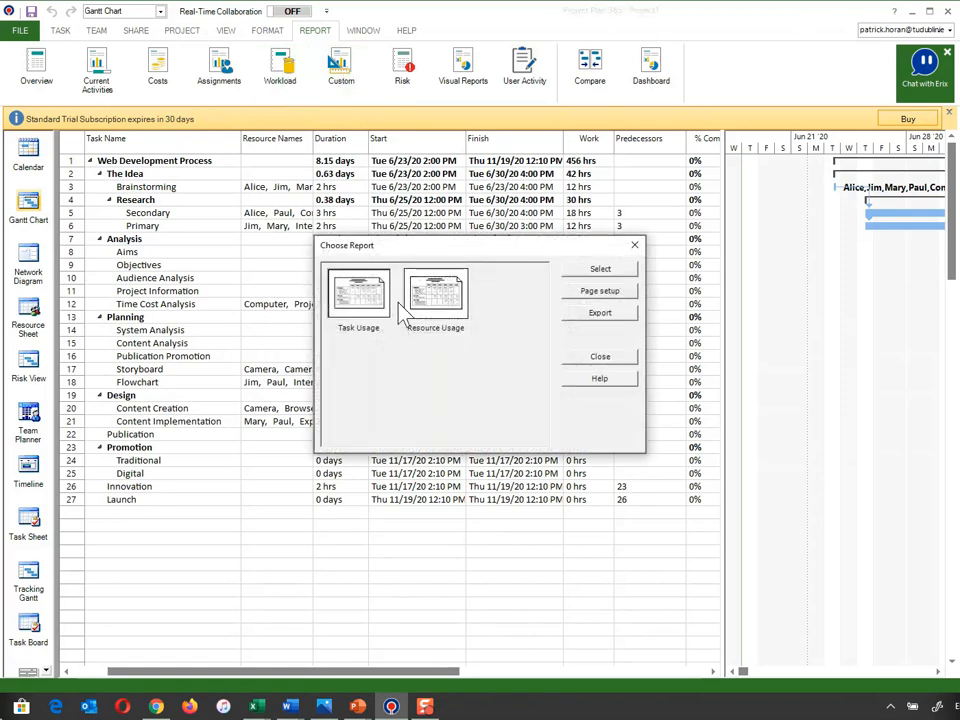
{"action": "left_click", "coordinate": [433, 308]}
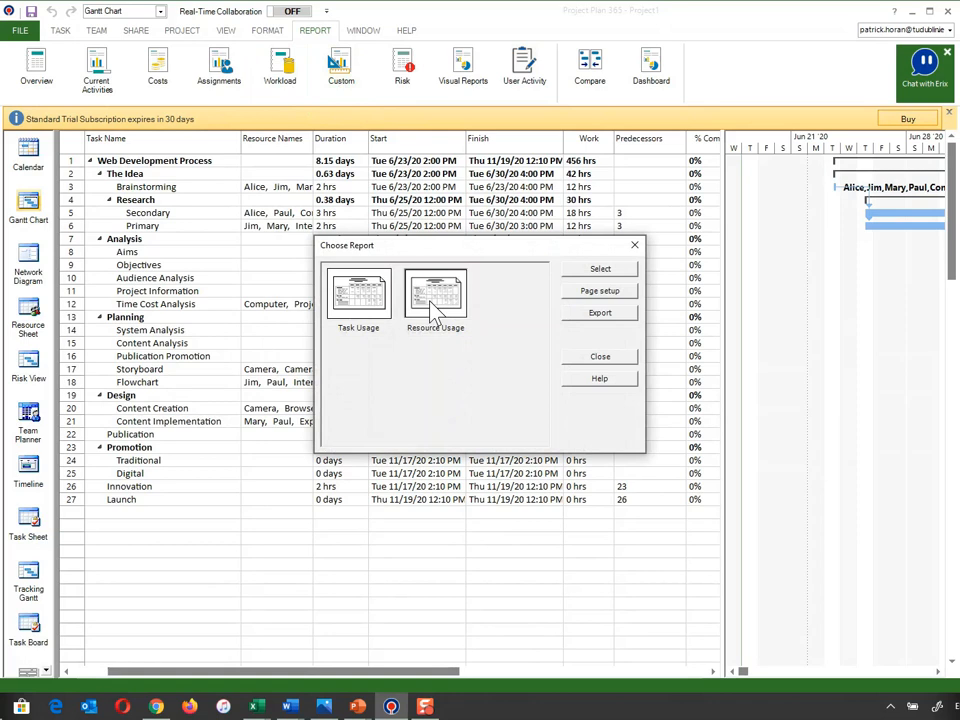
{"action": "left_click", "coordinate": [603, 266]}
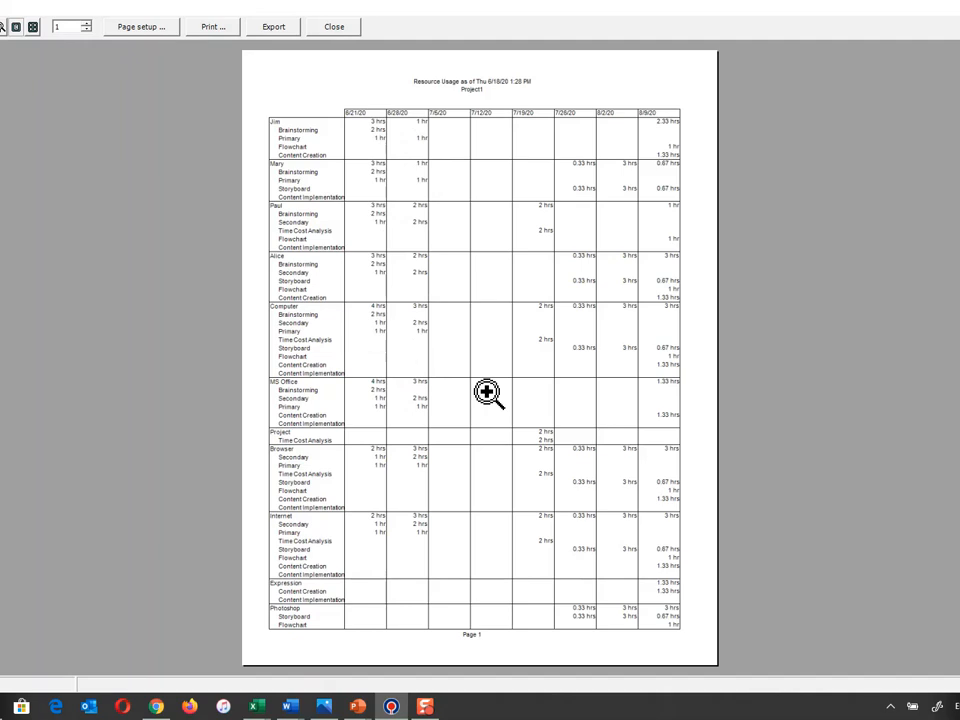
{"action": "left_click", "coordinate": [318, 28]}
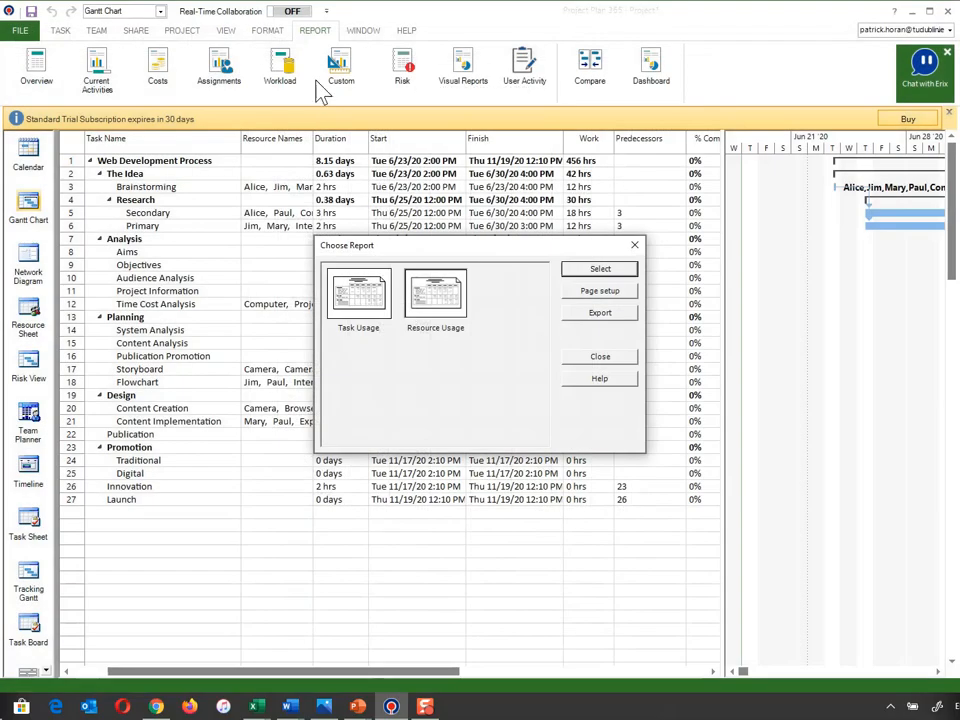
{"action": "left_click", "coordinate": [634, 247]}
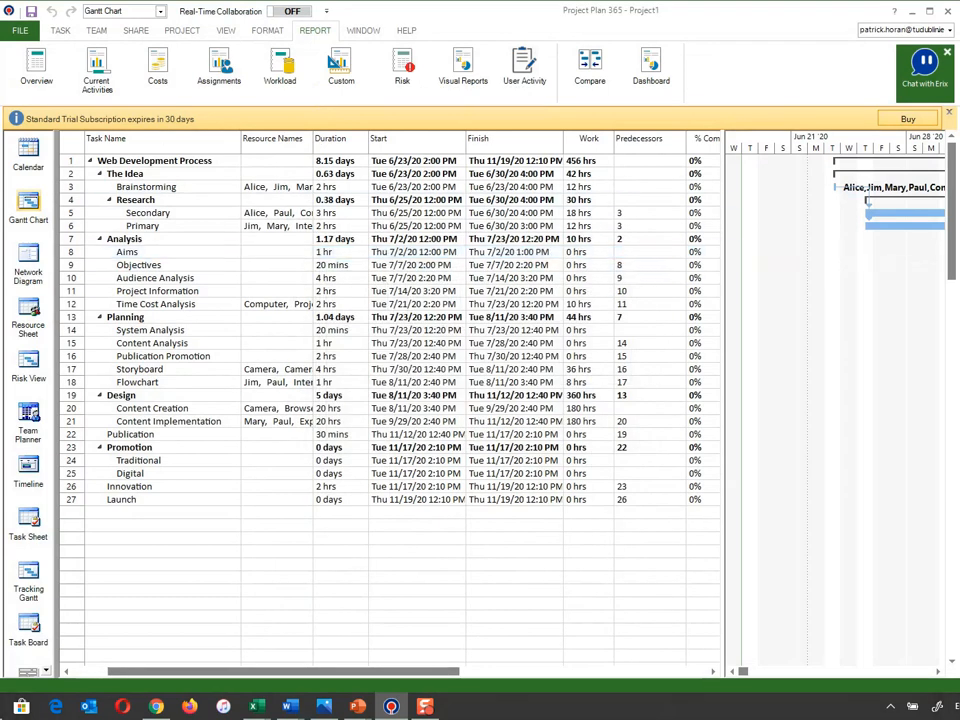
- Save the project to the Desktop as an .mpp file named "Project" followed by the author's name
{"action": "left_click", "coordinate": [18, 30]}
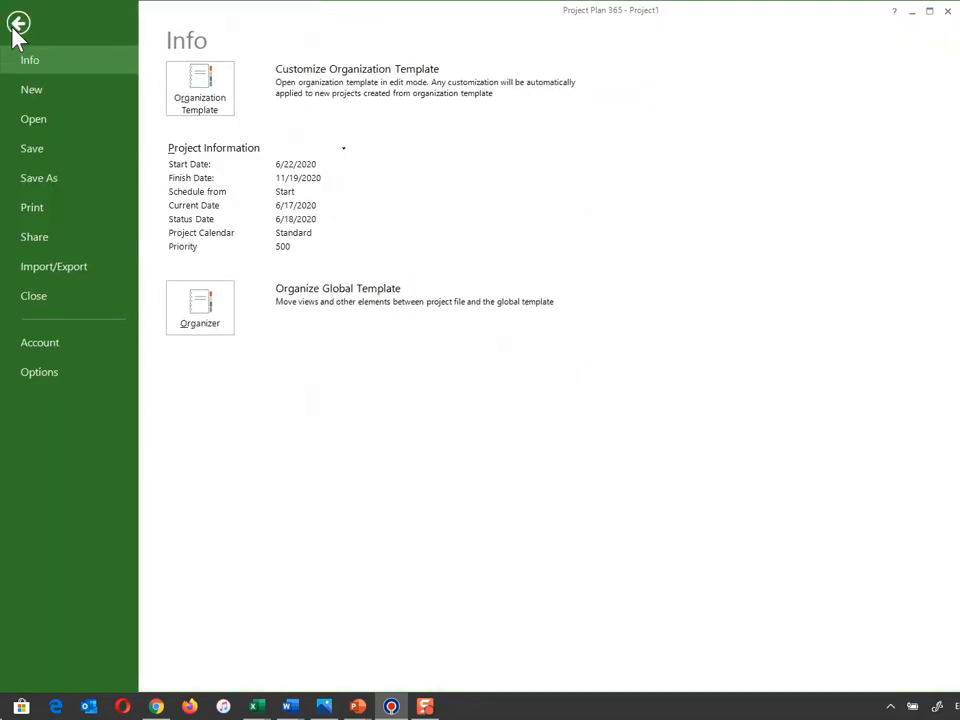
{"action": "left_click", "coordinate": [51, 178]}
{"action": "left_click", "coordinate": [276, 88]}
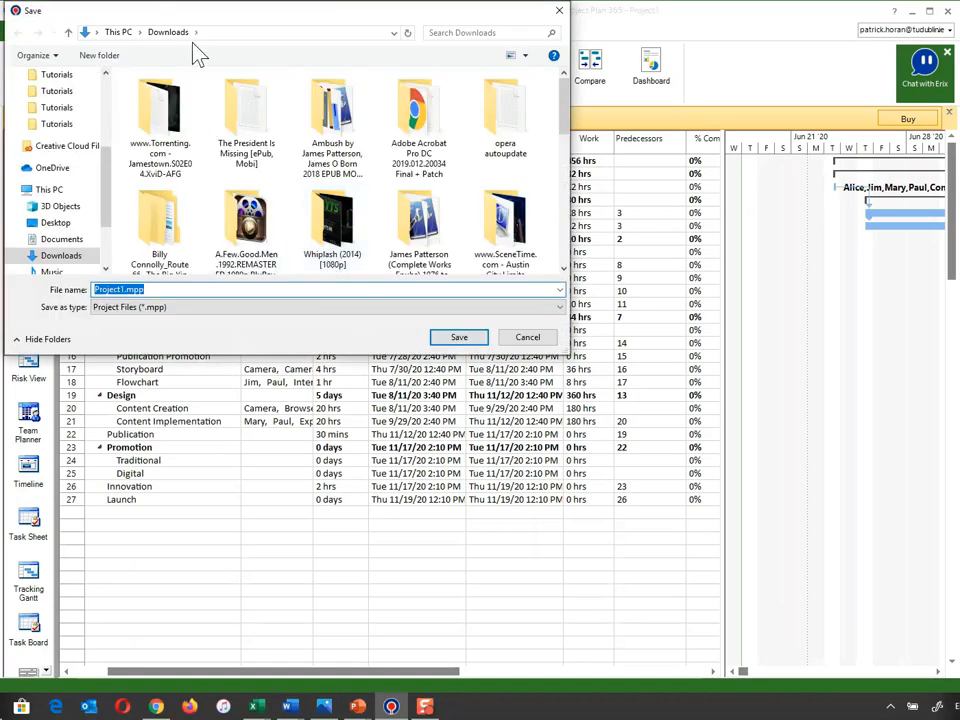
{"action": "left_click_drag", "start_coordinate": [180, 12], "coordinate": [362, 61]}
{"action": "scroll", "coordinate": [295, 143], "scroll_direction": "up", "scroll_amount": 5}
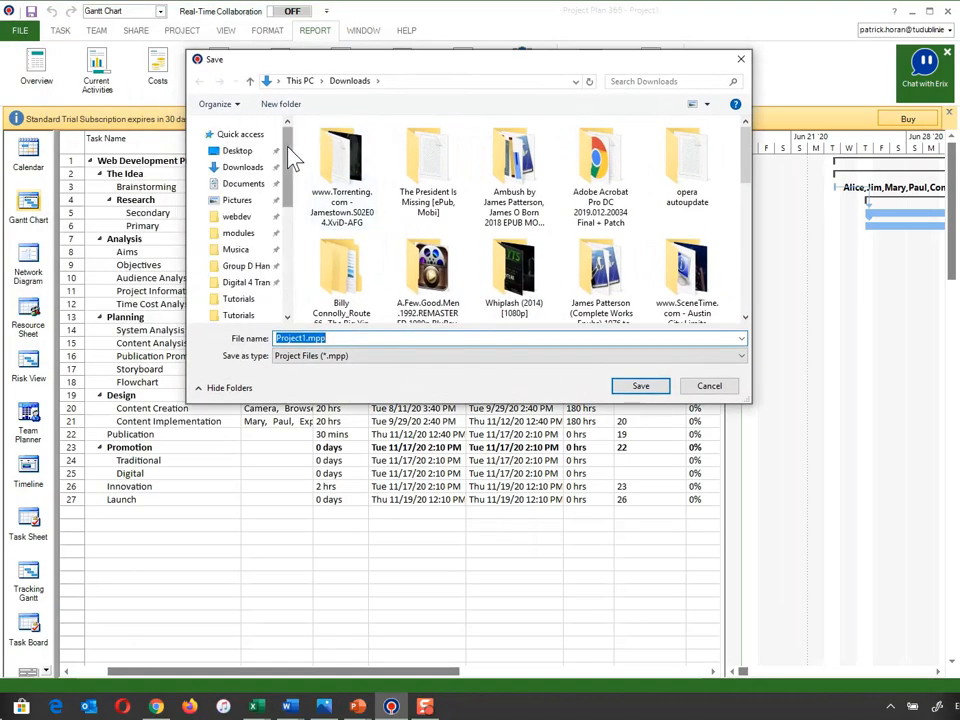
{"action": "left_click", "coordinate": [237, 150]}
{"action": "left_click", "coordinate": [305, 338]}
{"action": "left_click", "coordinate": [306, 338]}
{"action": "left_click_drag", "start_coordinate": [307, 338], "coordinate": [301, 339]}
{"action": "type", "text": "phoran"}
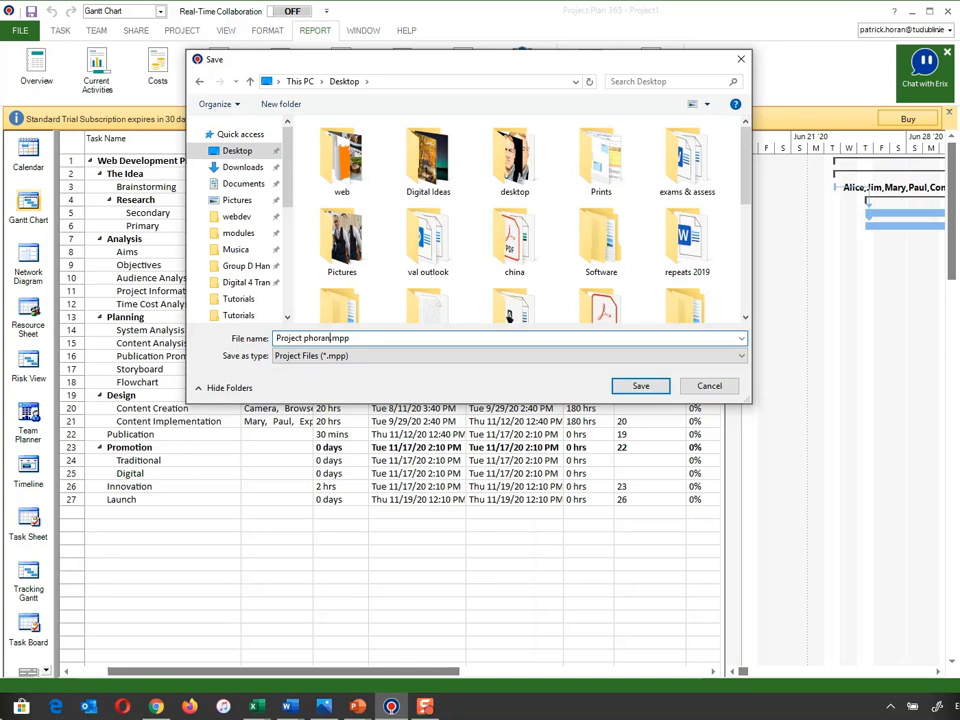
{"action": "key", "text": "Return"}
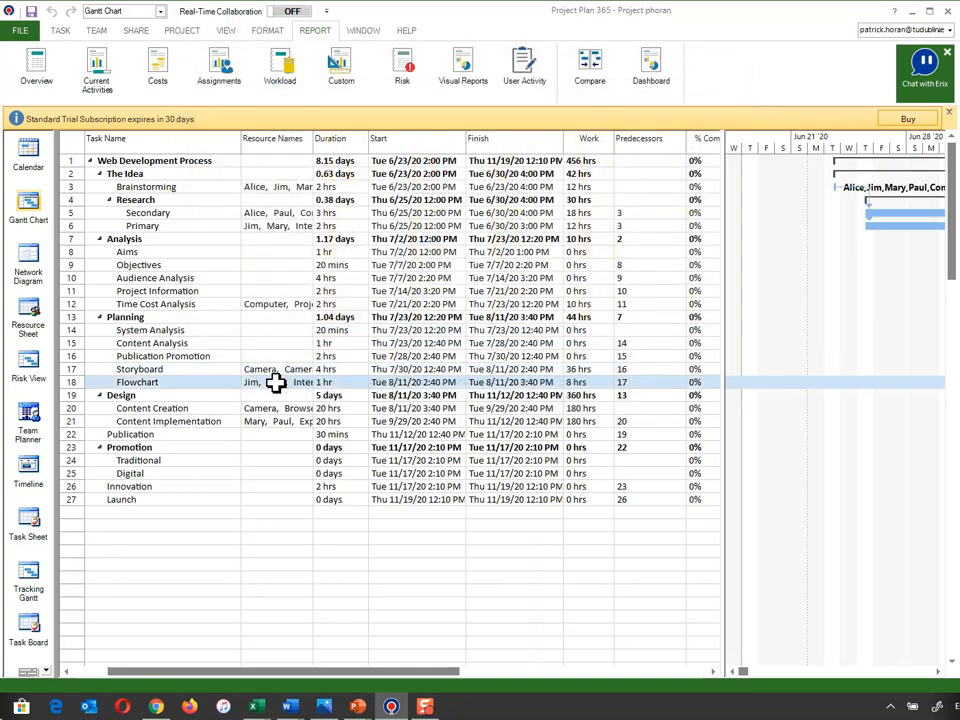
{"action": "left_click", "coordinate": [298, 385]}
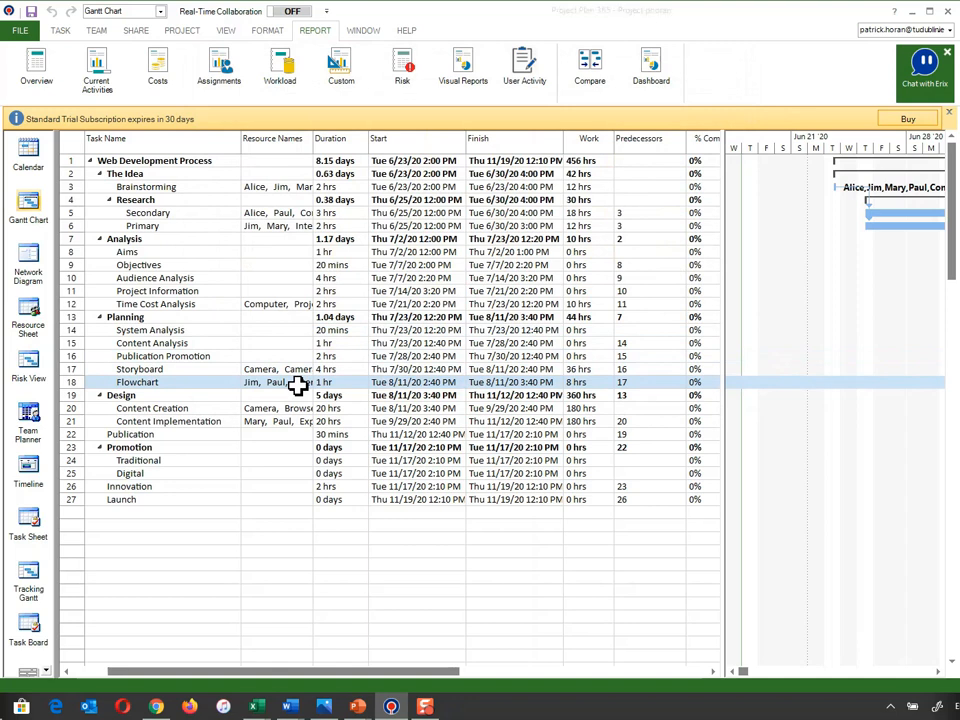
{"action": "key", "text": "alt+Tab"}
{"action": "key", "text": "alt+Tab"}
{"action": "key", "text": "alt+Tab"}
{"action": "key", "text": "alt+Tab"}
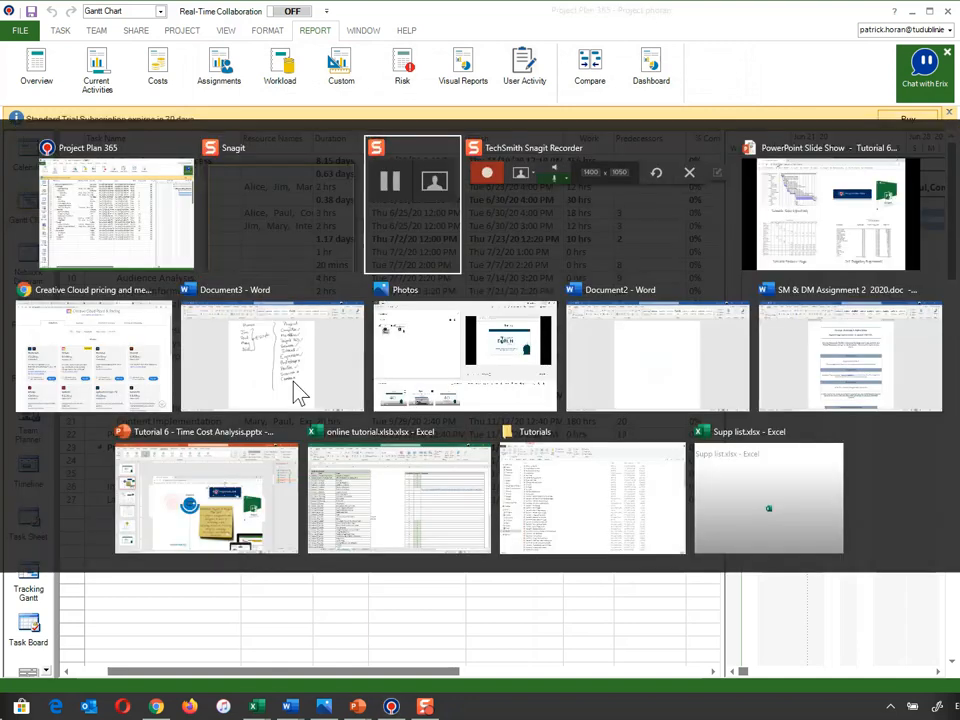